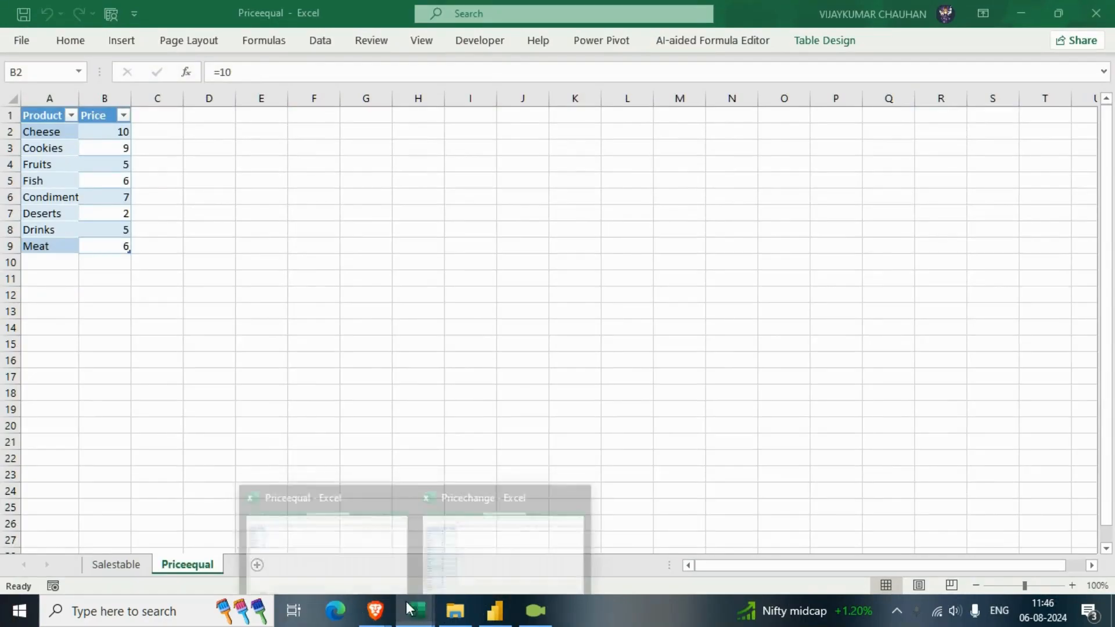
# - Open the Priceequal workbook and examine the Order Date, Amount and Product columns of the Salestable sheet
pyautogui.click(378, 569)
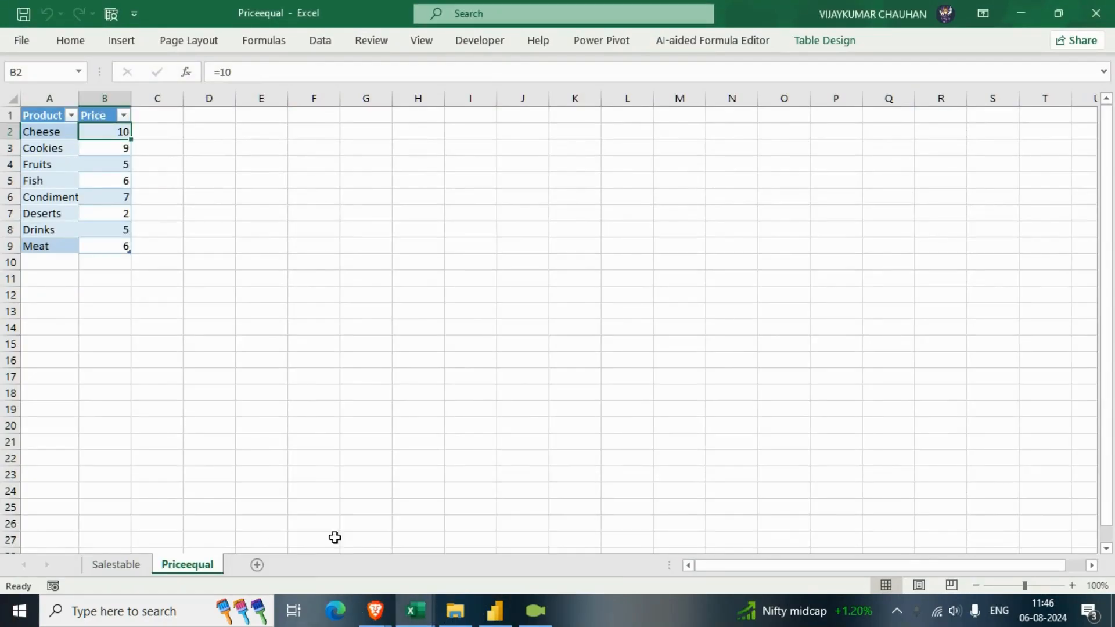
pyautogui.click(116, 564)
pyautogui.scroll(6, 152, 393)
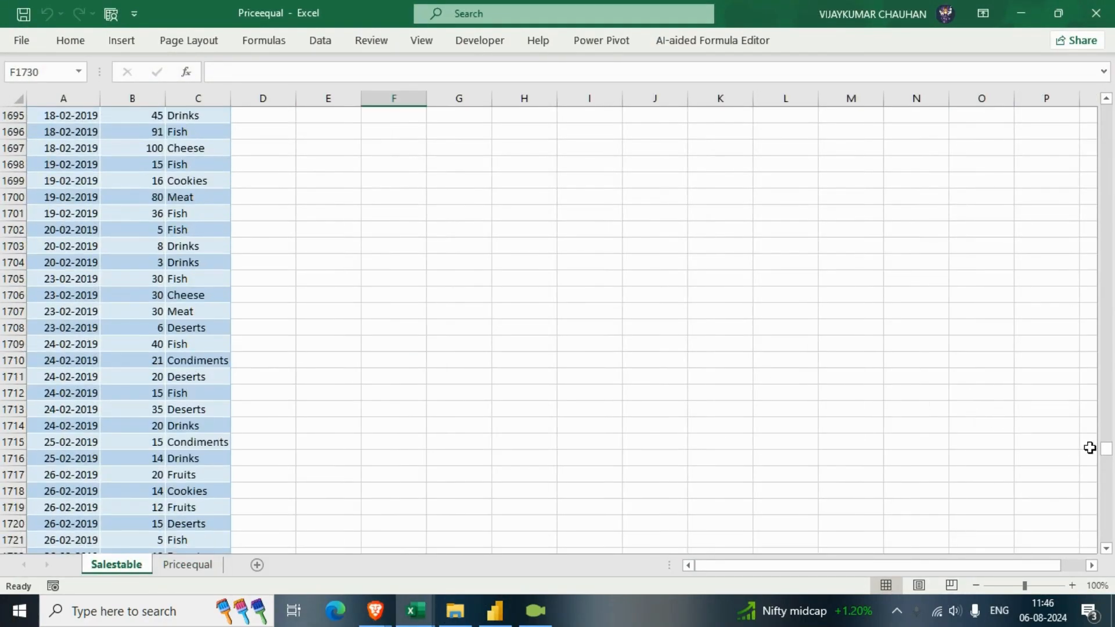
pyautogui.moveTo(1109, 453); pyautogui.dragTo(1074, 39)
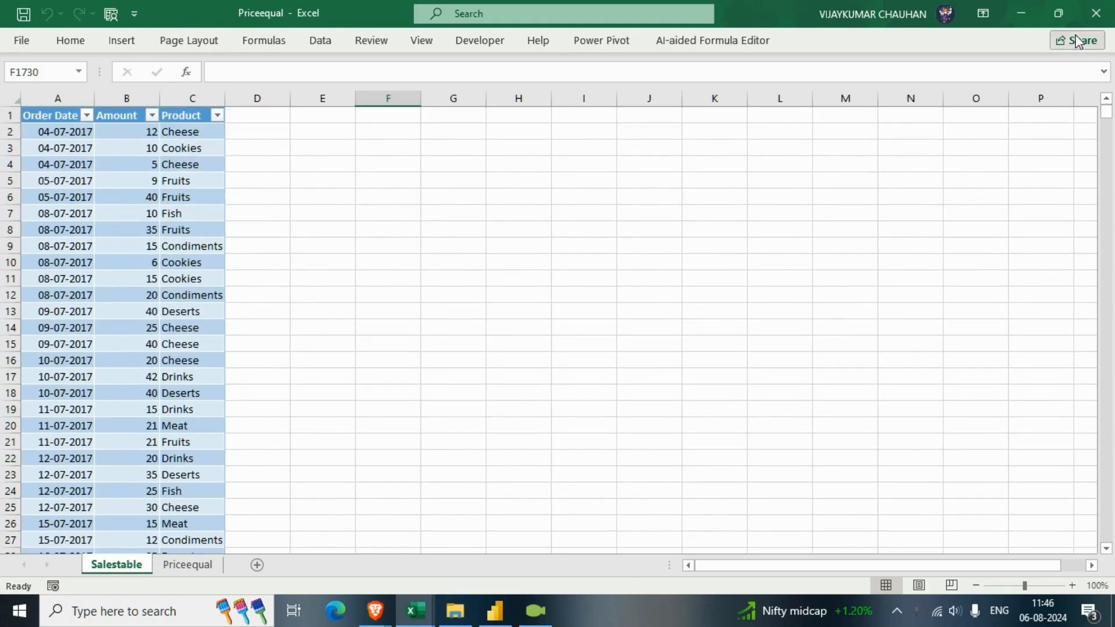
pyautogui.click(187, 564)
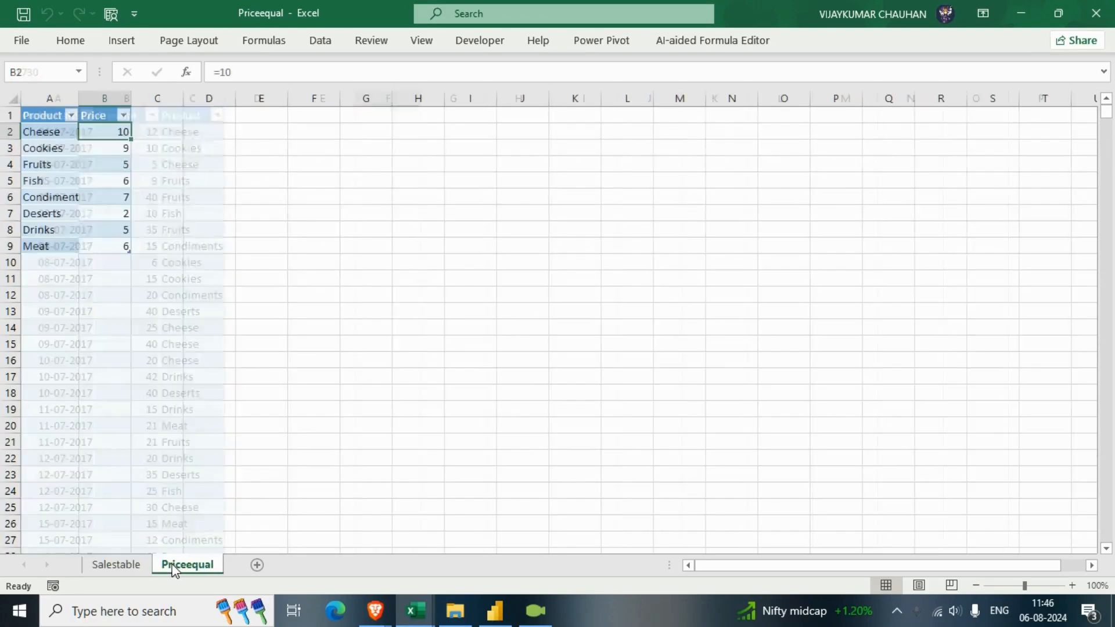
pyautogui.click(117, 565)
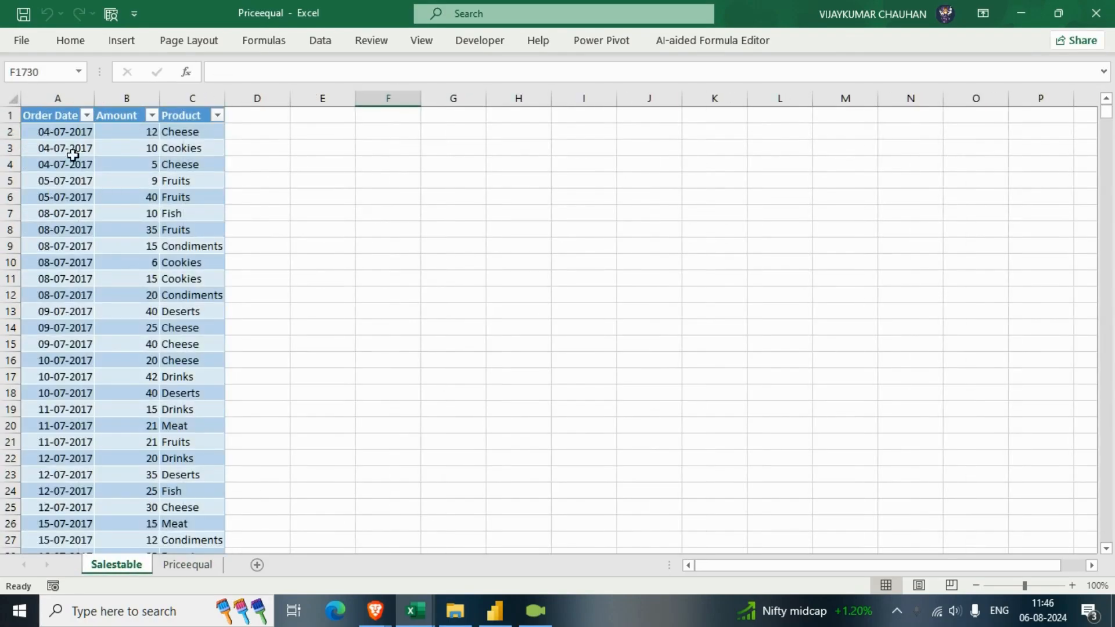
pyautogui.click(57, 98)
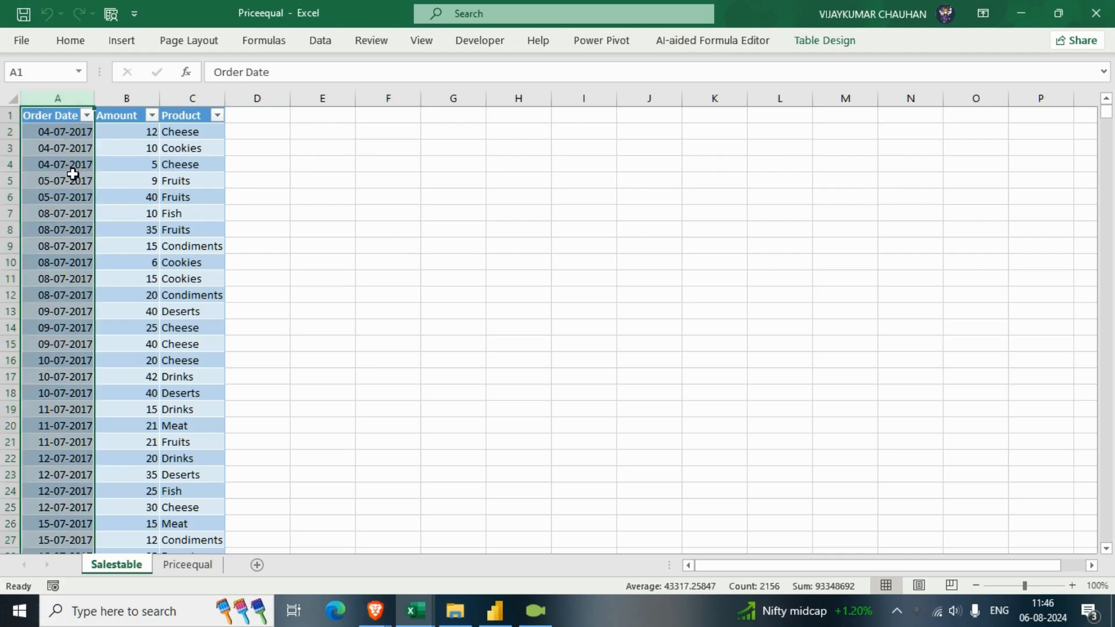
pyautogui.click(117, 98)
pyautogui.click(175, 98)
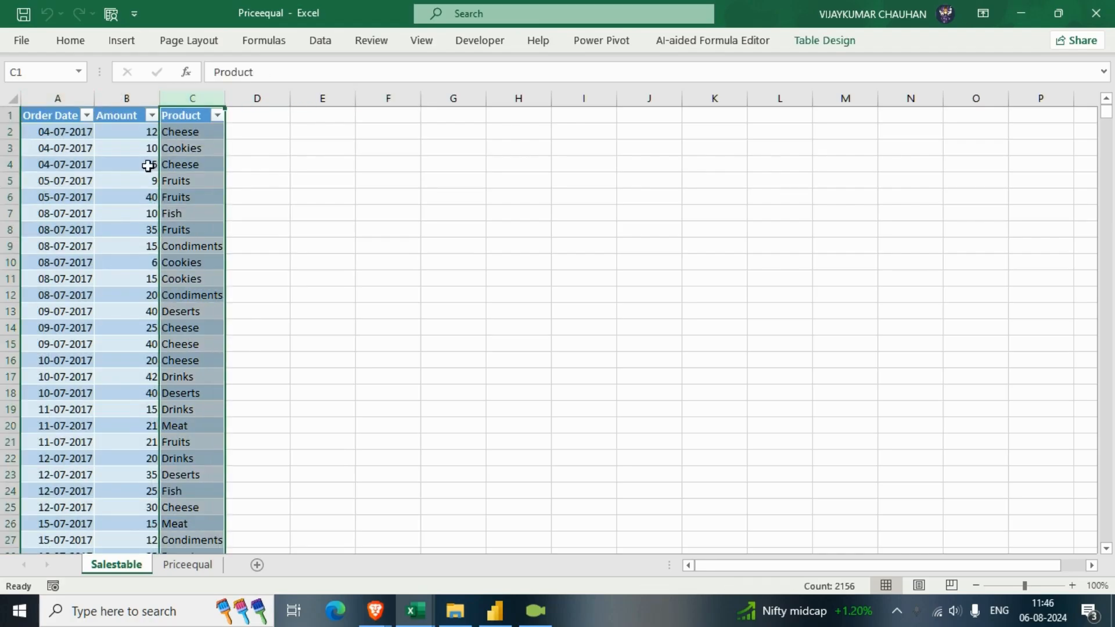
# - Examine the Product and Price columns of the Priceequal sheet
pyautogui.click(187, 564)
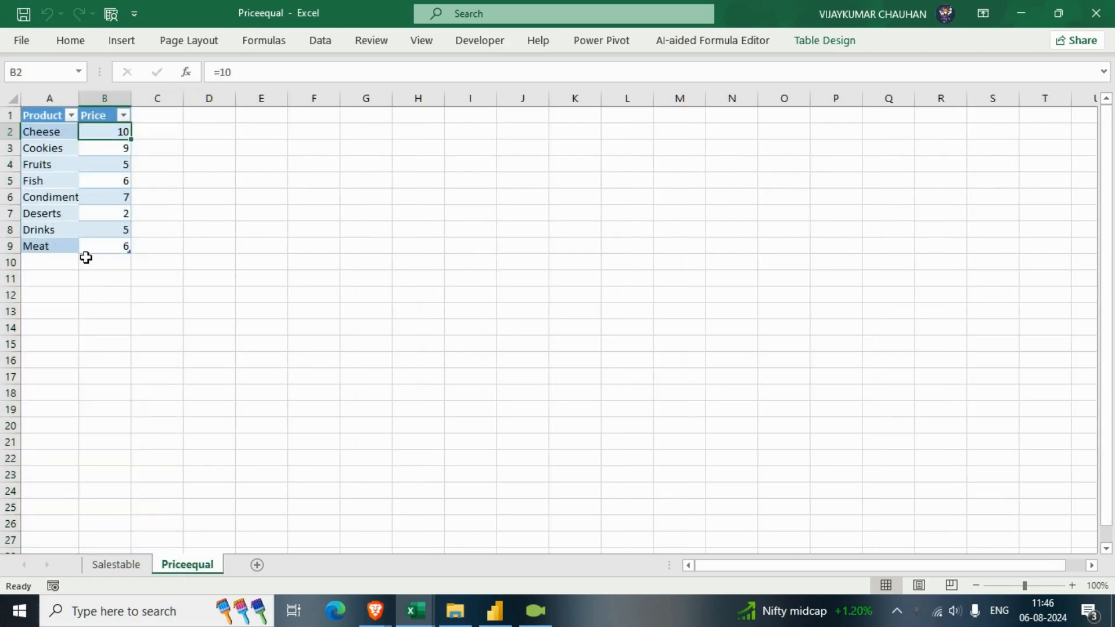
pyautogui.click(48, 98)
pyautogui.click(92, 98)
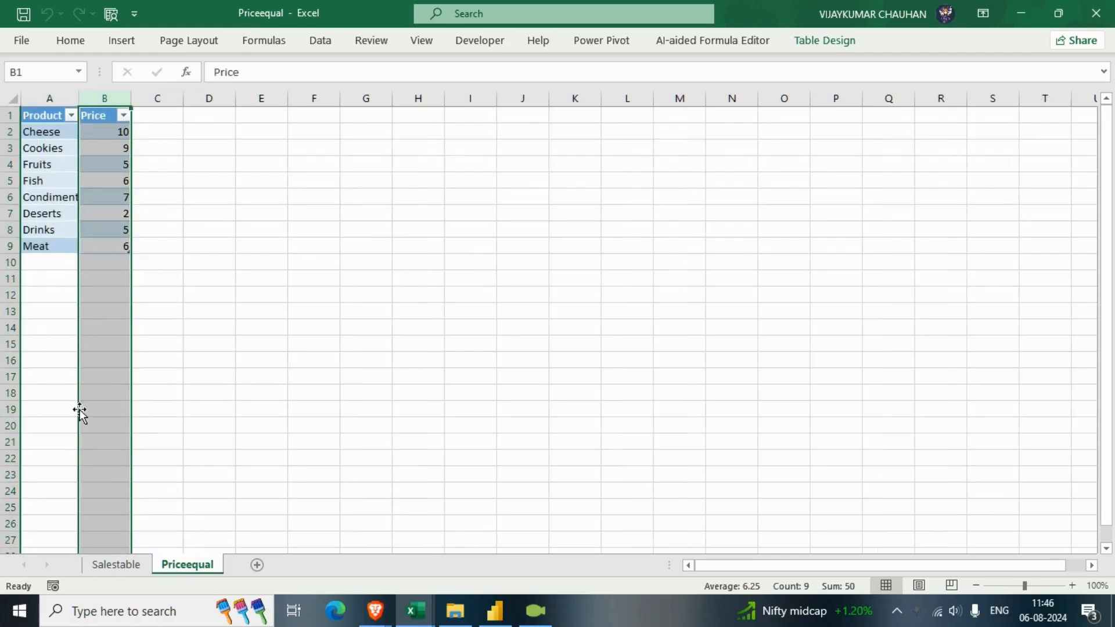
pyautogui.click(44, 98)
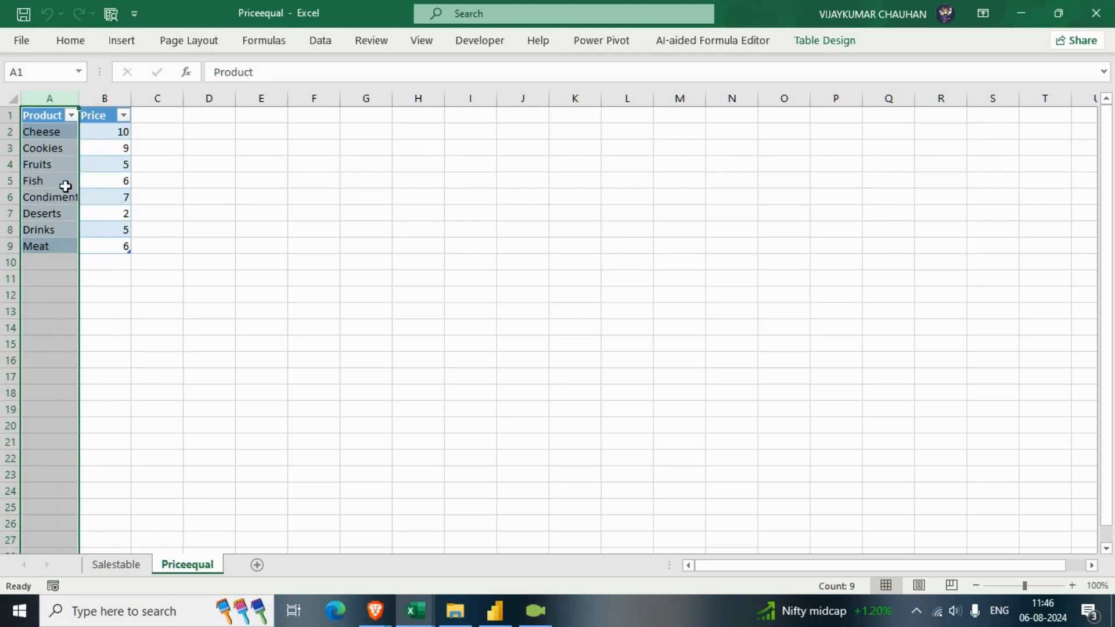
pyautogui.click(69, 162)
pyautogui.moveTo(115, 129); pyautogui.dragTo(107, 248)
# - Compare the Product column of the Salestable sheet with the product prices on the Priceequal sheet
pyautogui.click(117, 565)
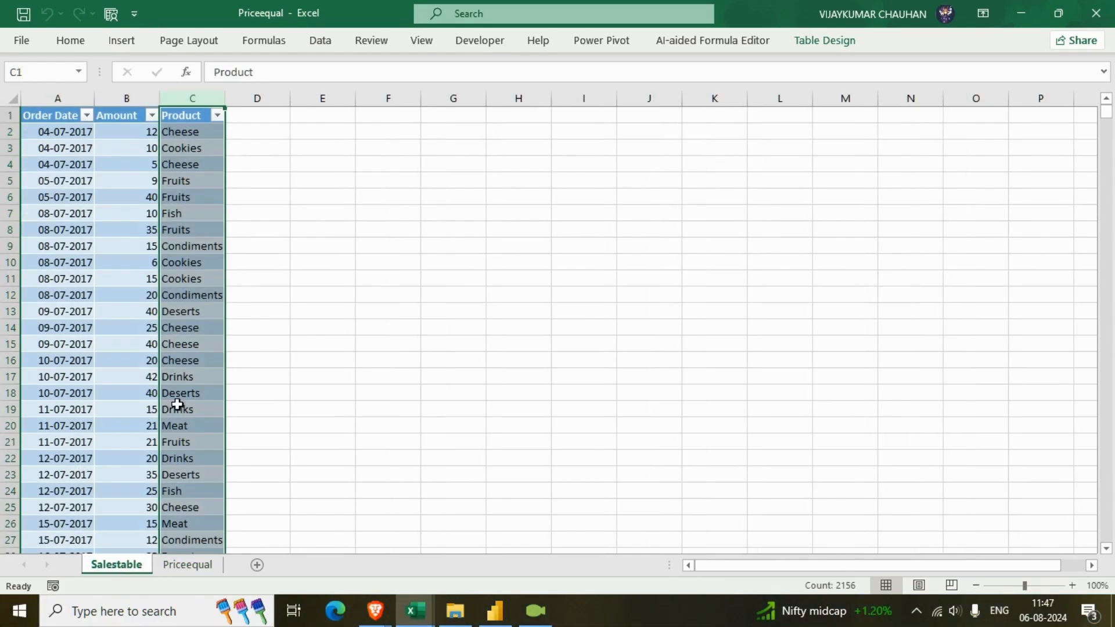
pyautogui.click(186, 564)
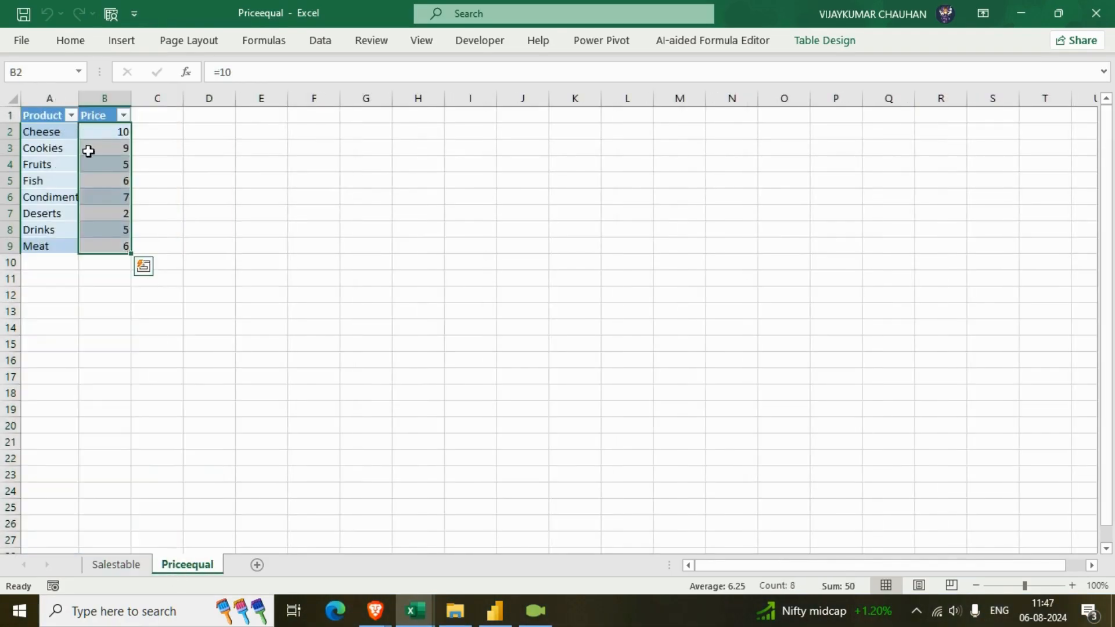
pyautogui.click(51, 119)
pyautogui.click(108, 565)
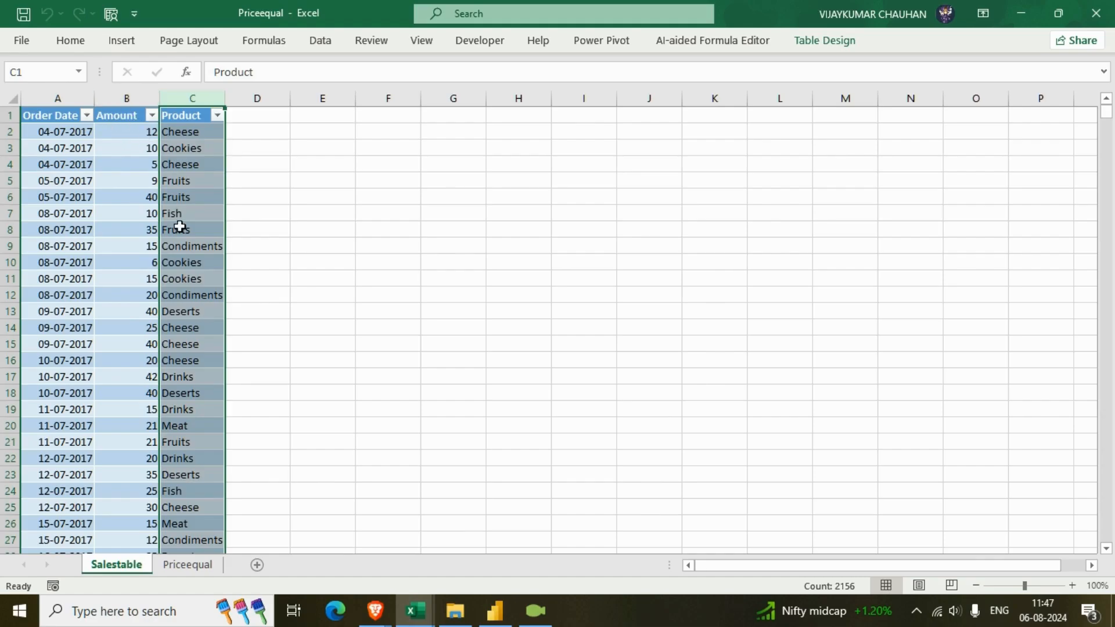
pyautogui.click(188, 565)
pyautogui.click(104, 135)
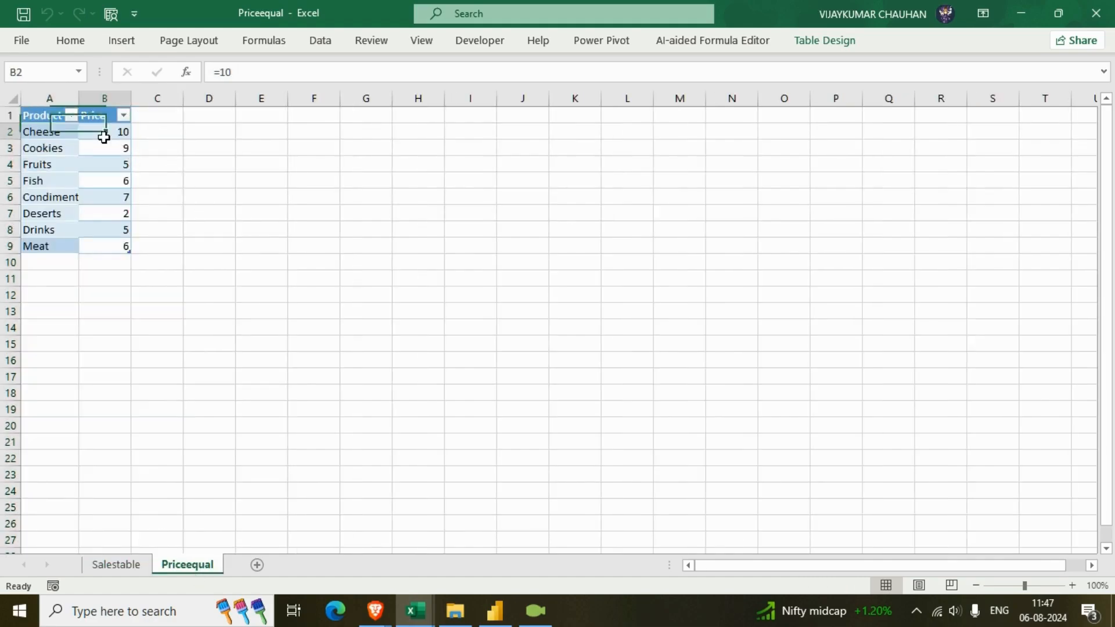
pyautogui.click(116, 565)
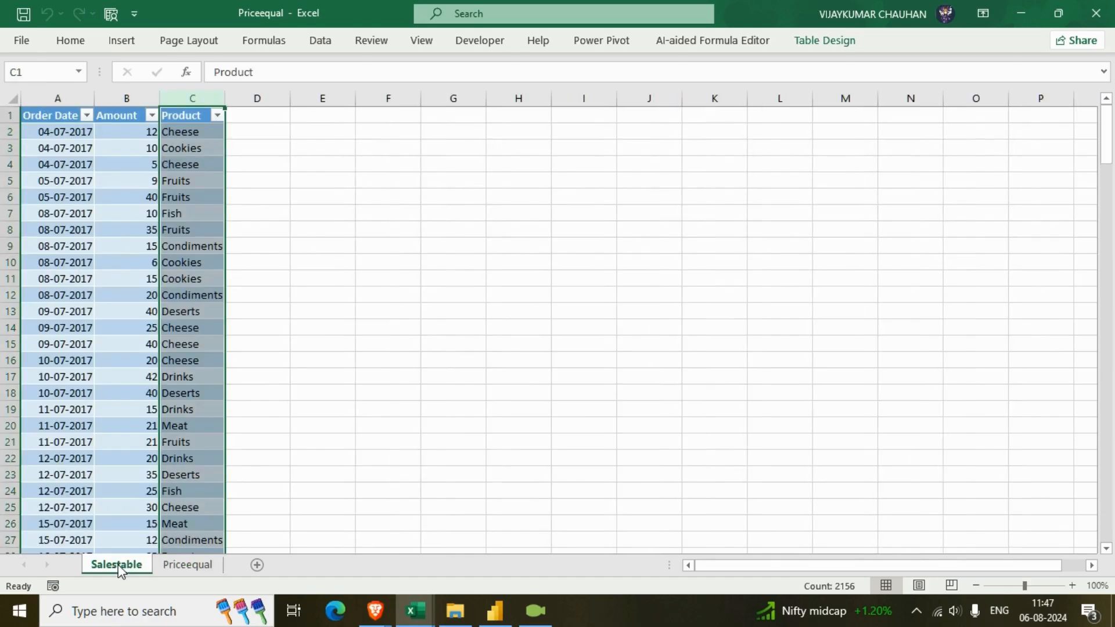
pyautogui.click(88, 343)
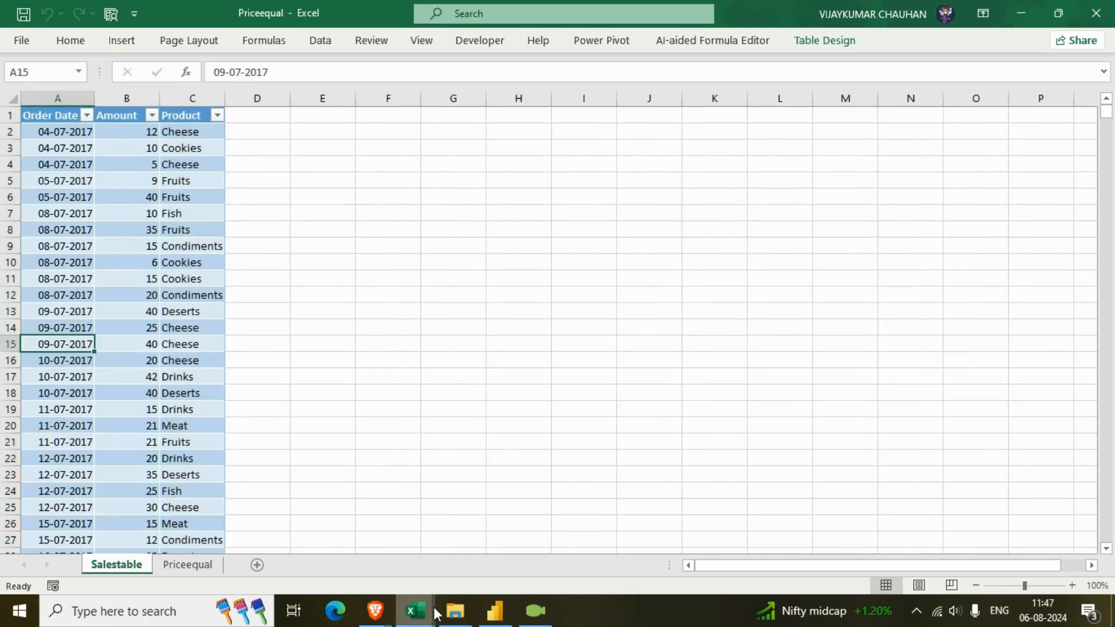
# - Switch to the Pricechange workbook and examine its Price, Quarter and ProductnewPrice columns
pyautogui.moveTo(424, 607)
pyautogui.click(512, 548)
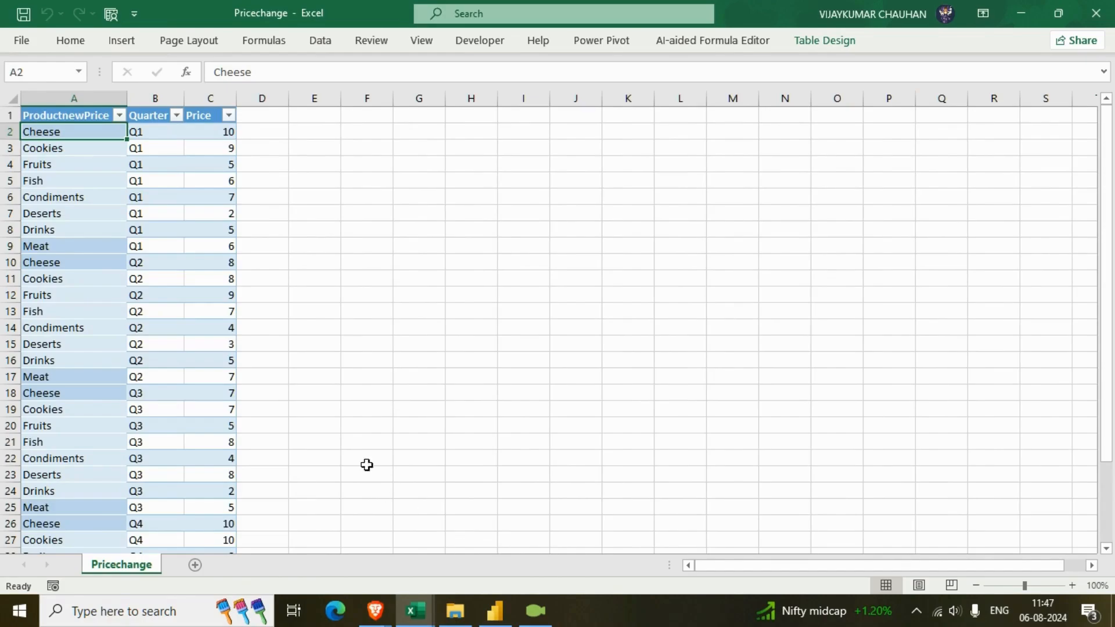
pyautogui.click(211, 98)
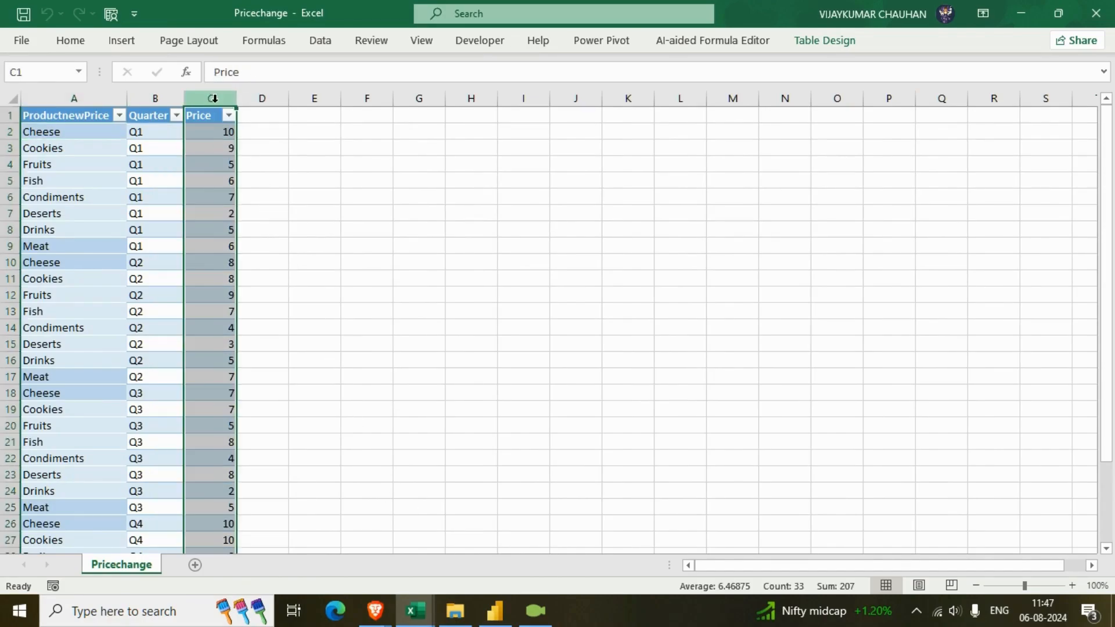
pyautogui.click(195, 228)
pyautogui.moveTo(215, 137); pyautogui.dragTo(191, 259)
pyautogui.moveTo(157, 135); pyautogui.dragTo(157, 281)
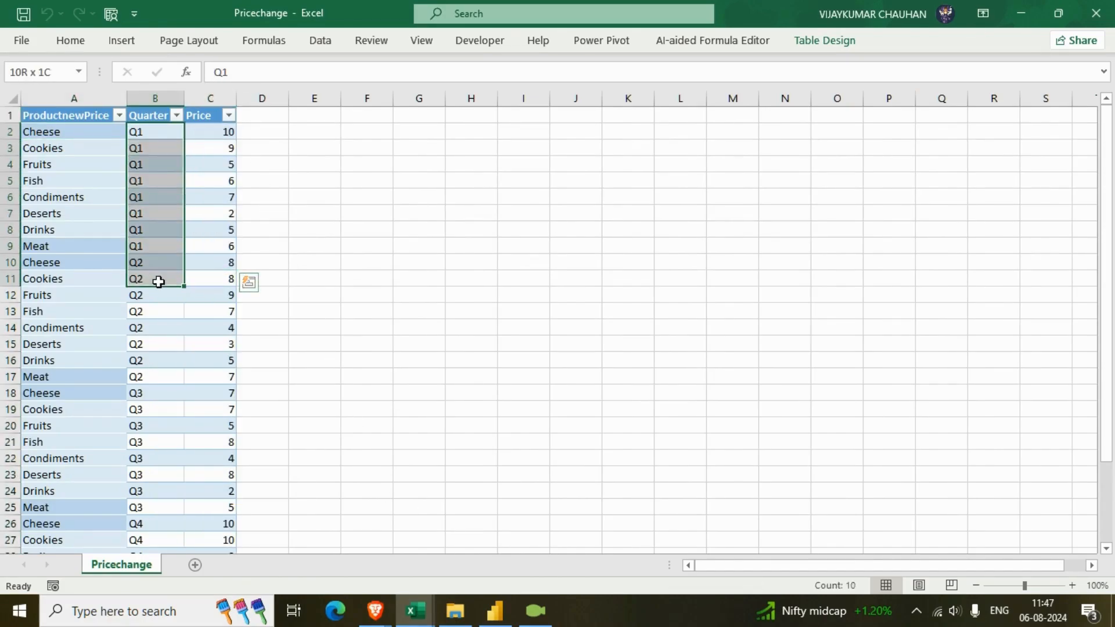
pyautogui.moveTo(98, 134); pyautogui.dragTo(78, 258)
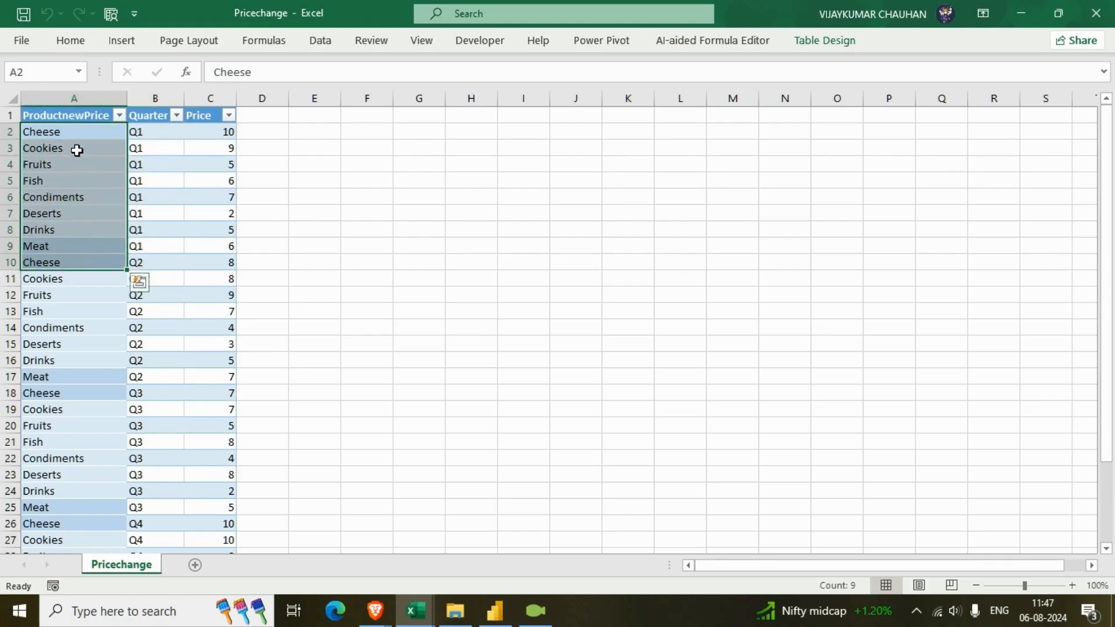
pyautogui.click(118, 131)
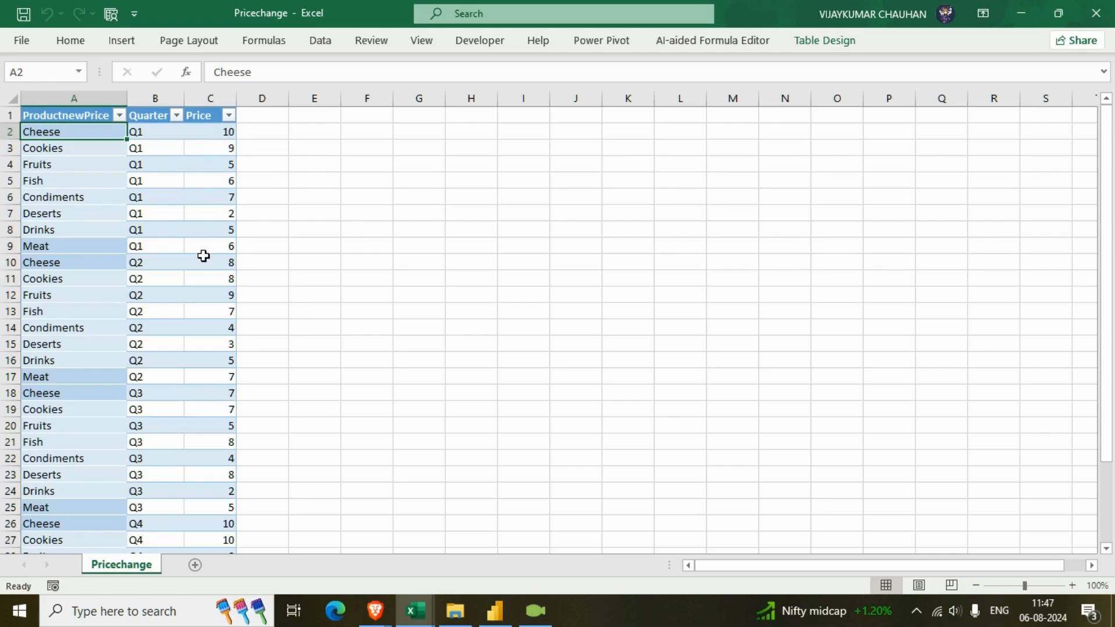
# - Switch to Power BI Desktop and connect to the Priceequal Excel workbook in the temp files folder
pyautogui.click(495, 617)
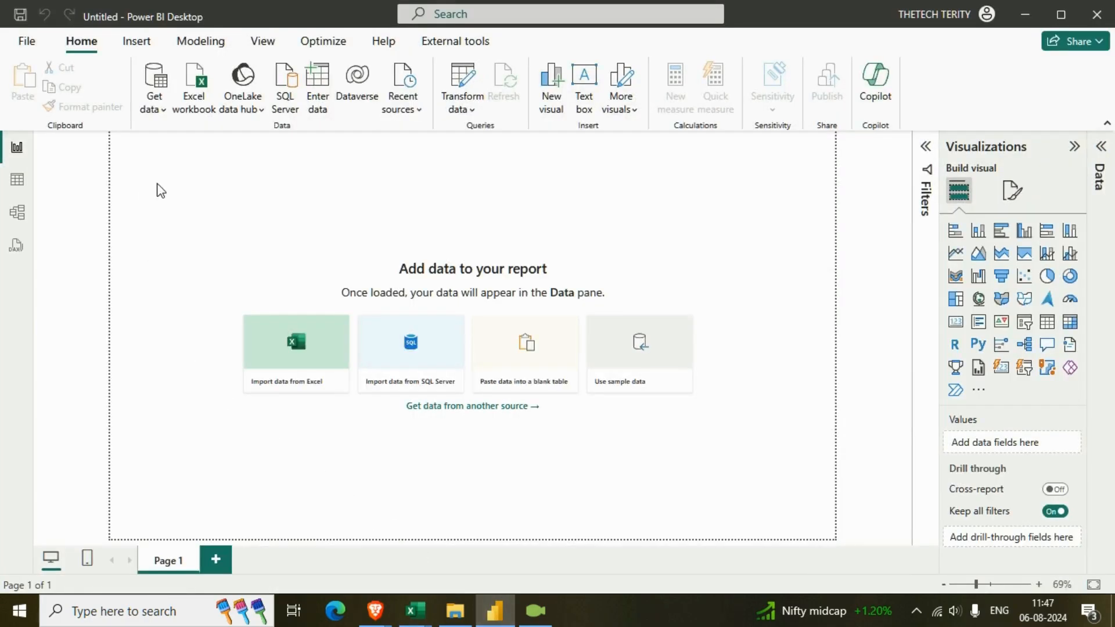
pyautogui.click(163, 110)
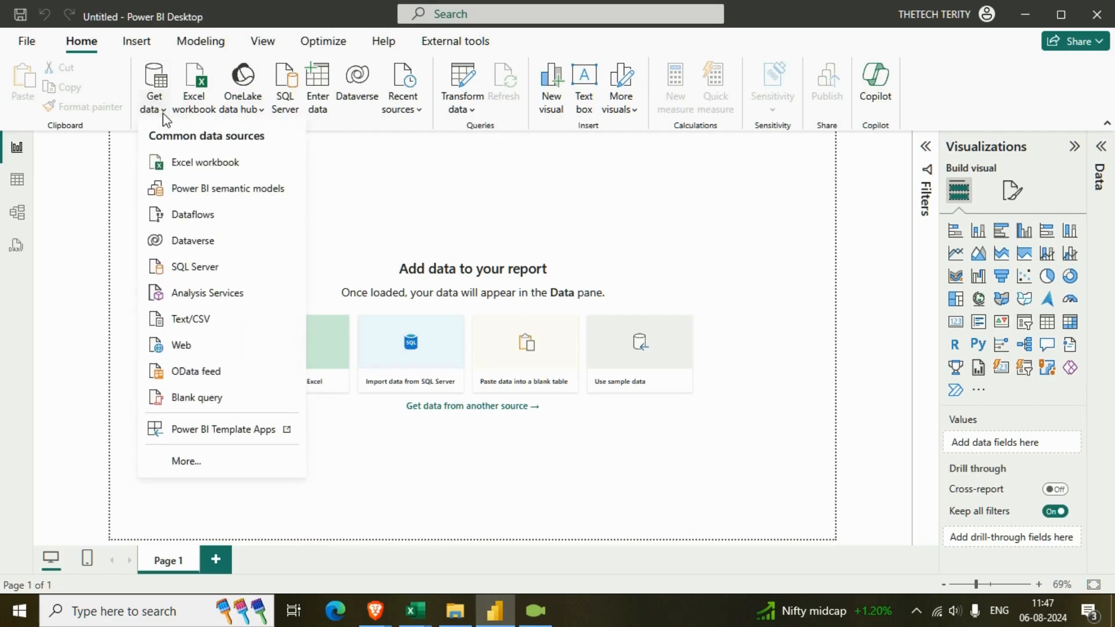
pyautogui.click(186, 162)
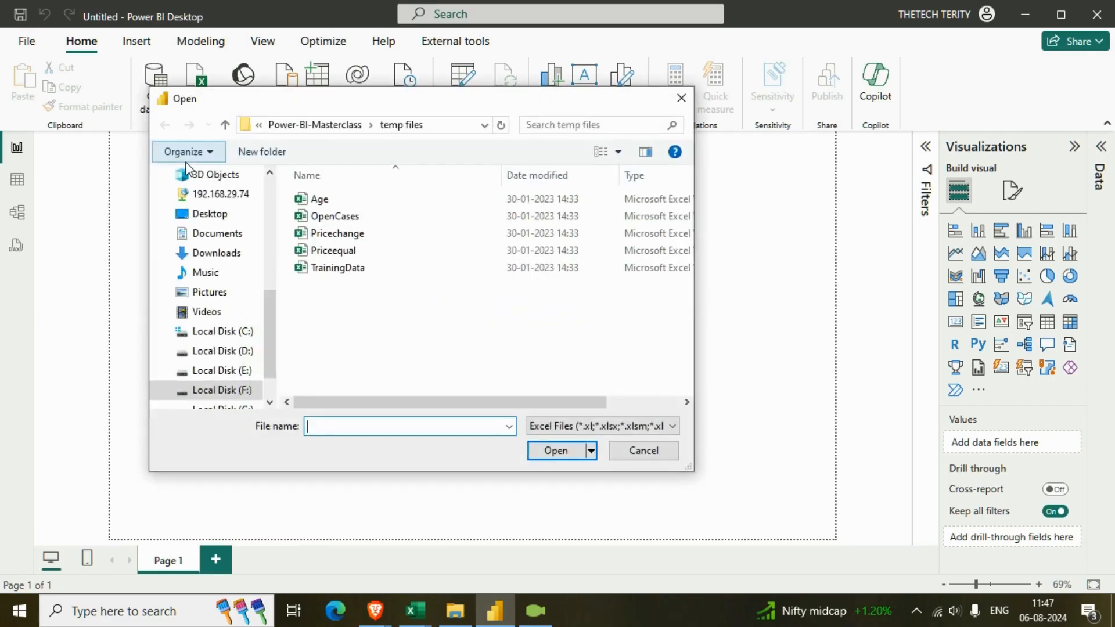
pyautogui.click(330, 255)
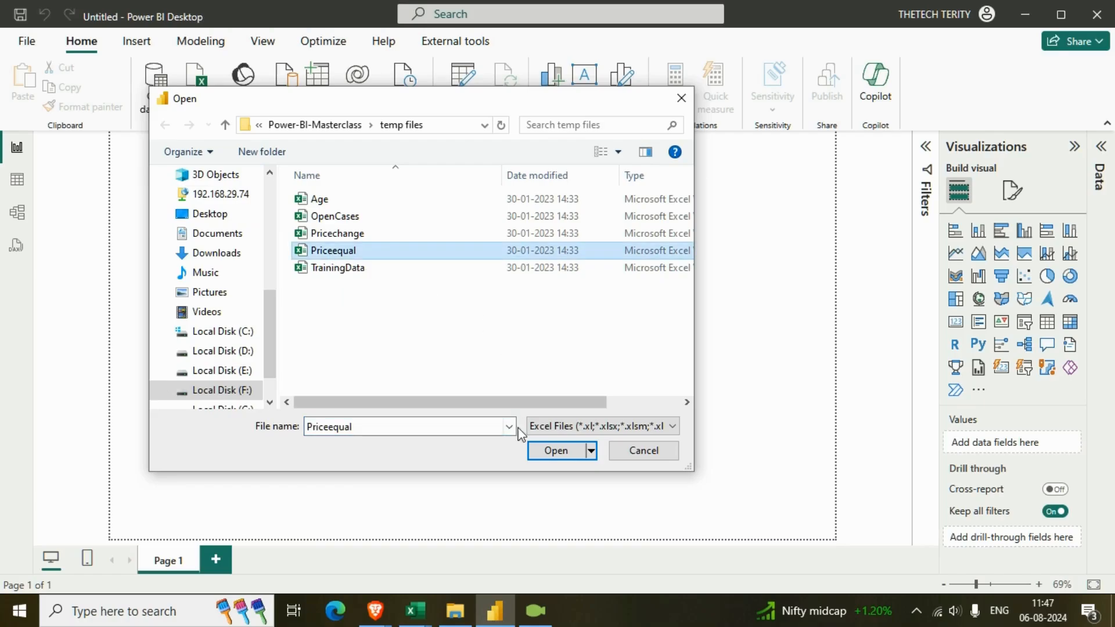
pyautogui.click(548, 453)
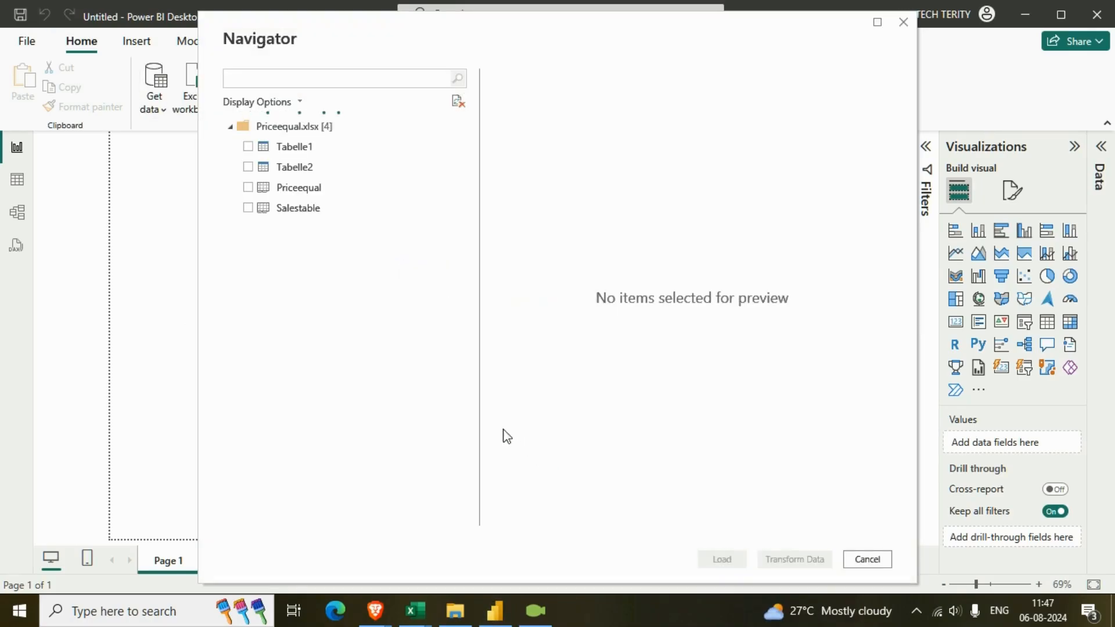
# - Select Tabelle1 and Tabelle2 from the Priceequal workbook and bring them into Power Query for transformation
pyautogui.click(248, 147)
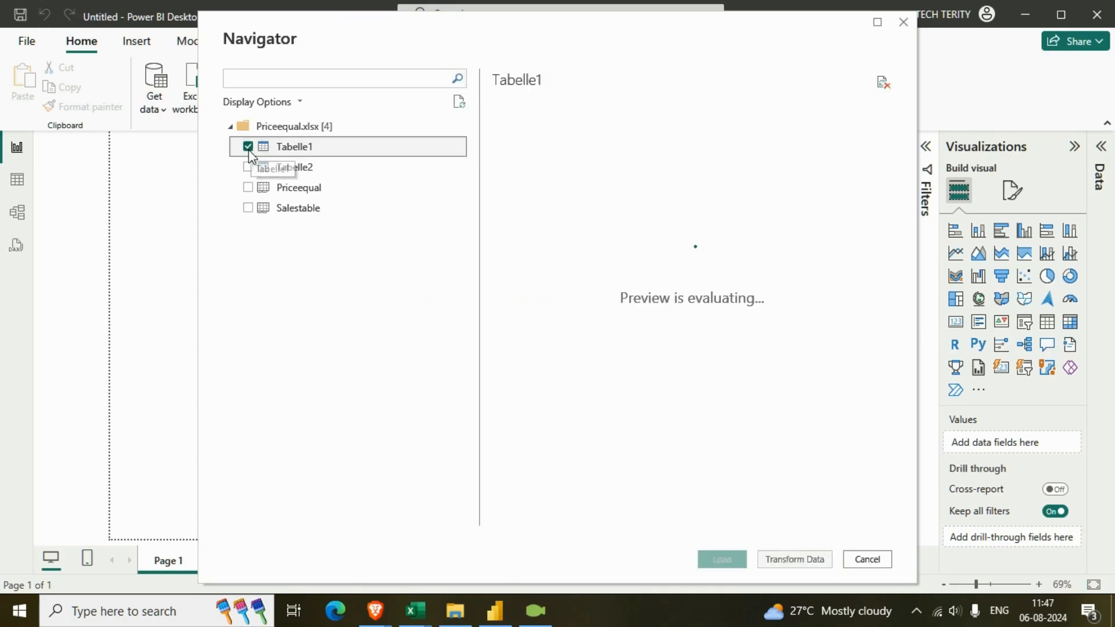
pyautogui.click(248, 167)
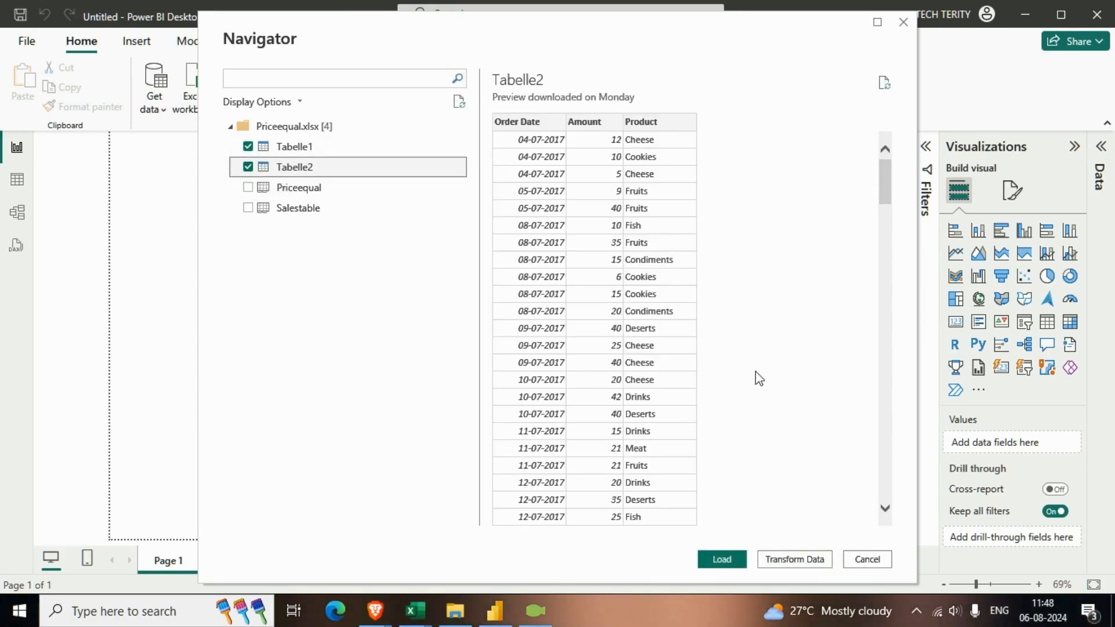
pyautogui.scroll(-4, 731, 389)
pyautogui.scroll(3, 685, 341)
pyautogui.click(788, 561)
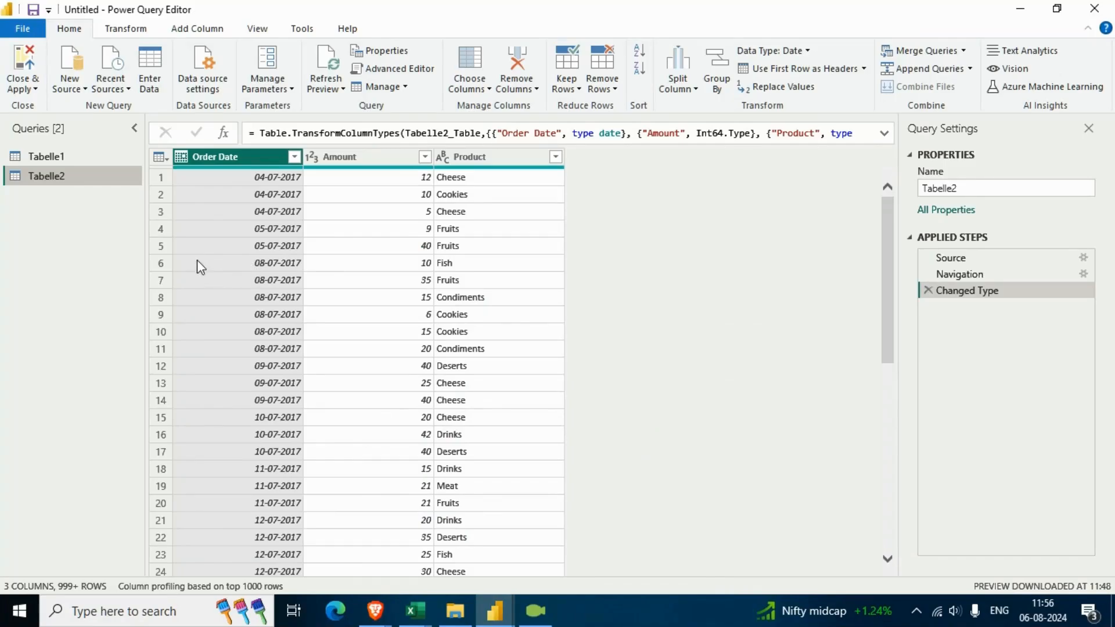
# - Rename the Tabelle1 query as PriceTbl
pyautogui.click(66, 162)
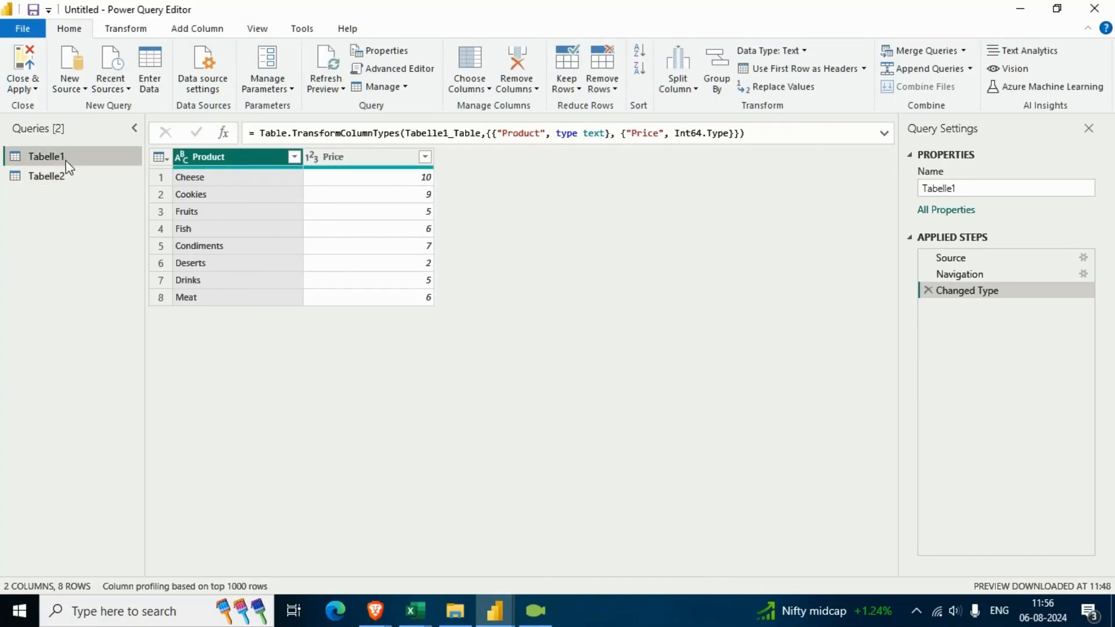
pyautogui.click(920, 189)
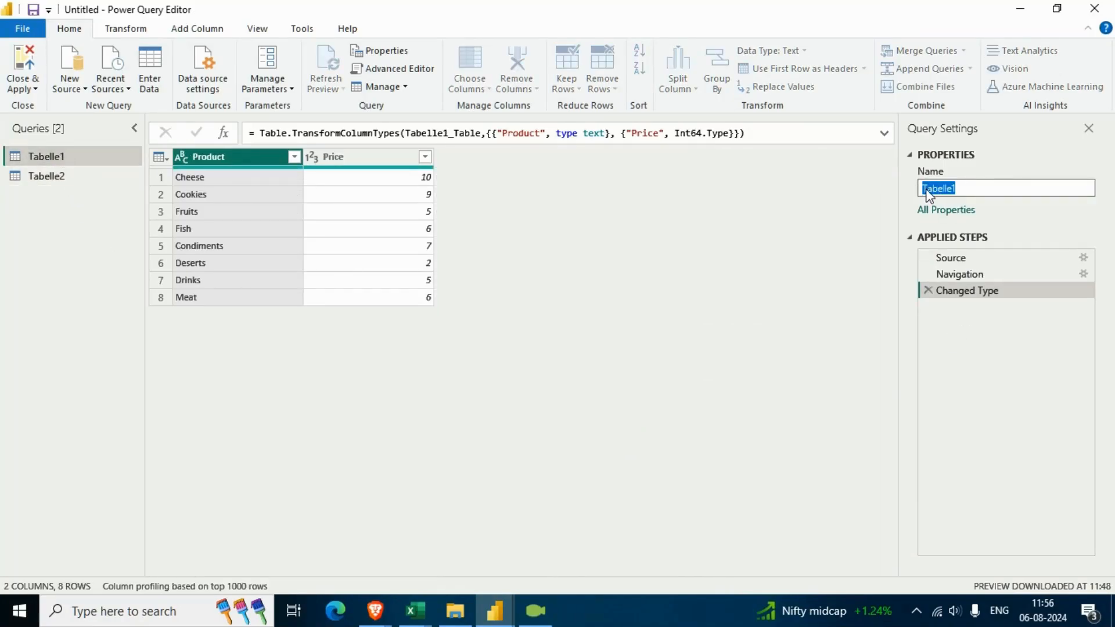
pyautogui.write('Price')
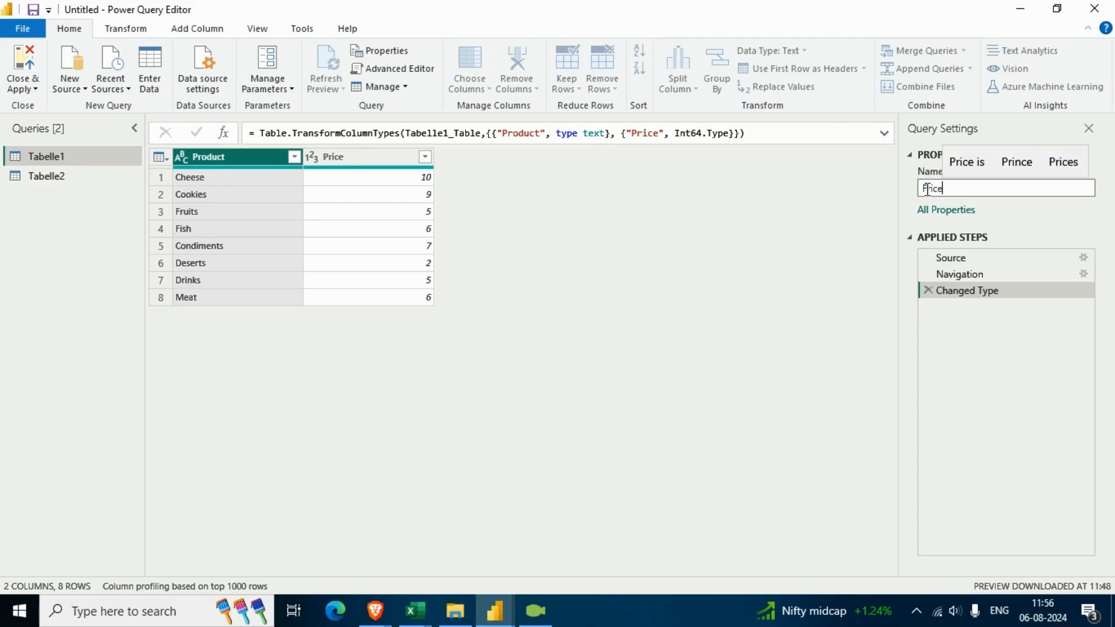
pyautogui.write('Tbl')
pyautogui.press('Return')
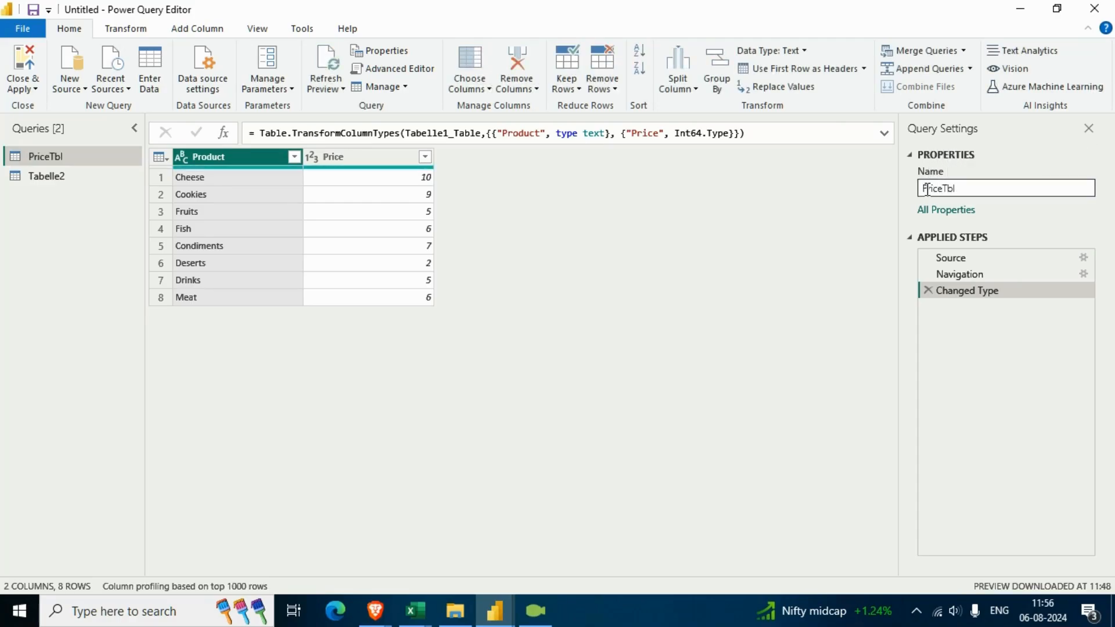
# - Rename the Tabelle2 query as SalesTbl
pyautogui.click(43, 177)
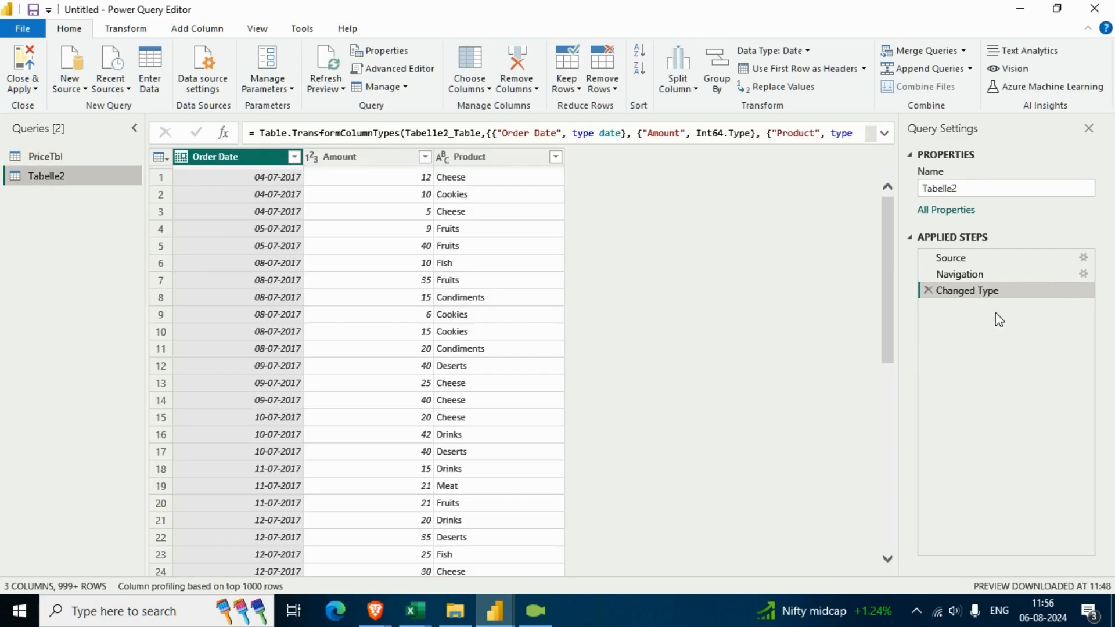
pyautogui.click(925, 187)
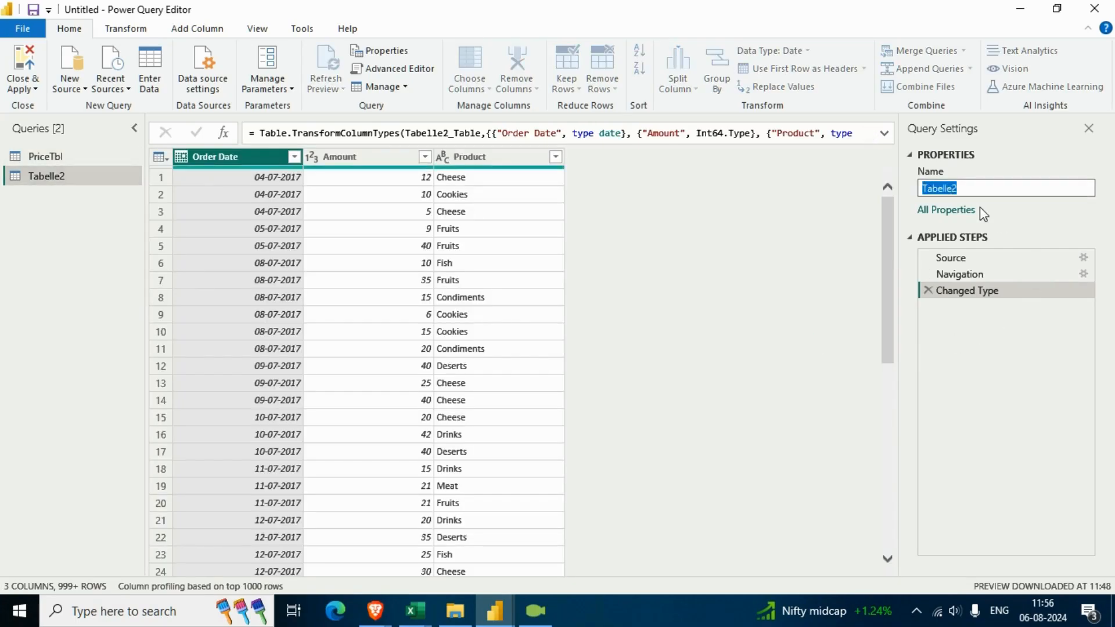
pyautogui.write('Sale')
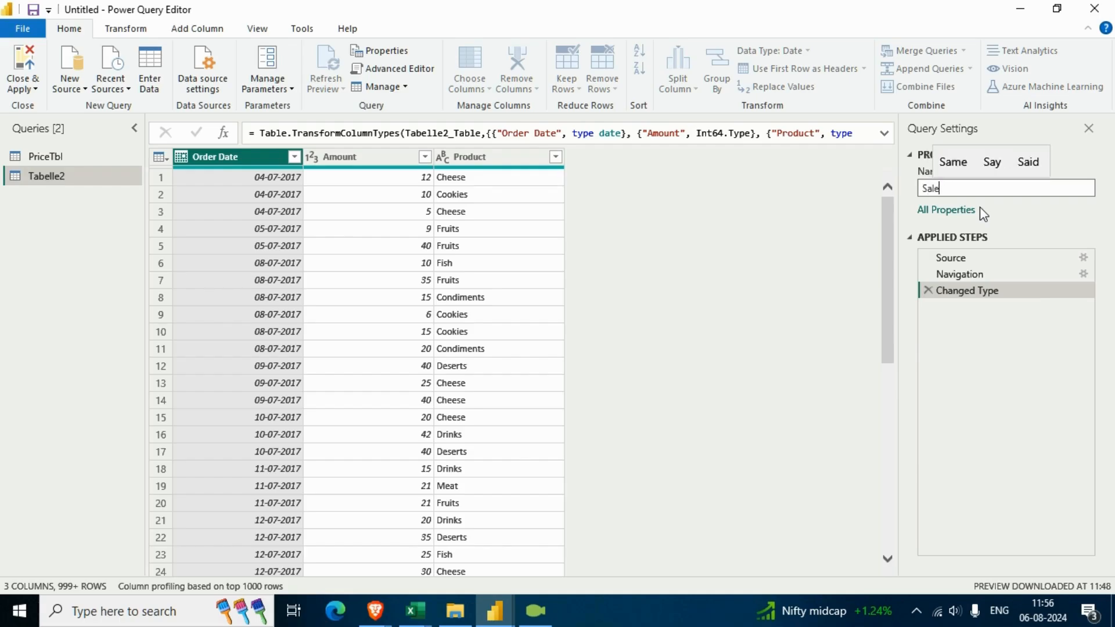
pyautogui.write('sTbl')
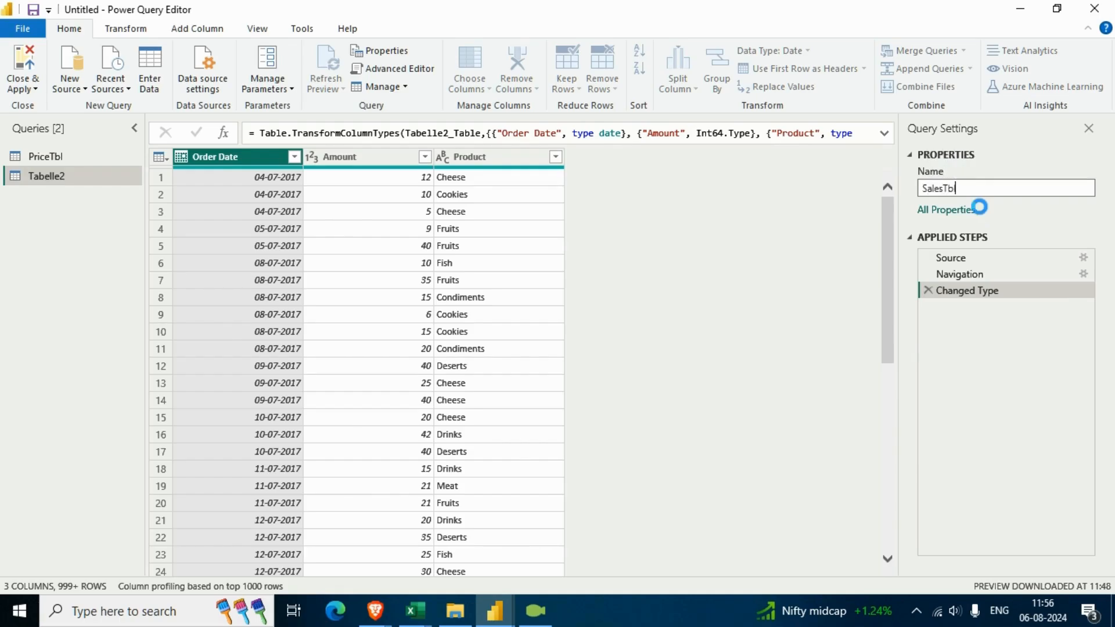
pyautogui.press('Return')
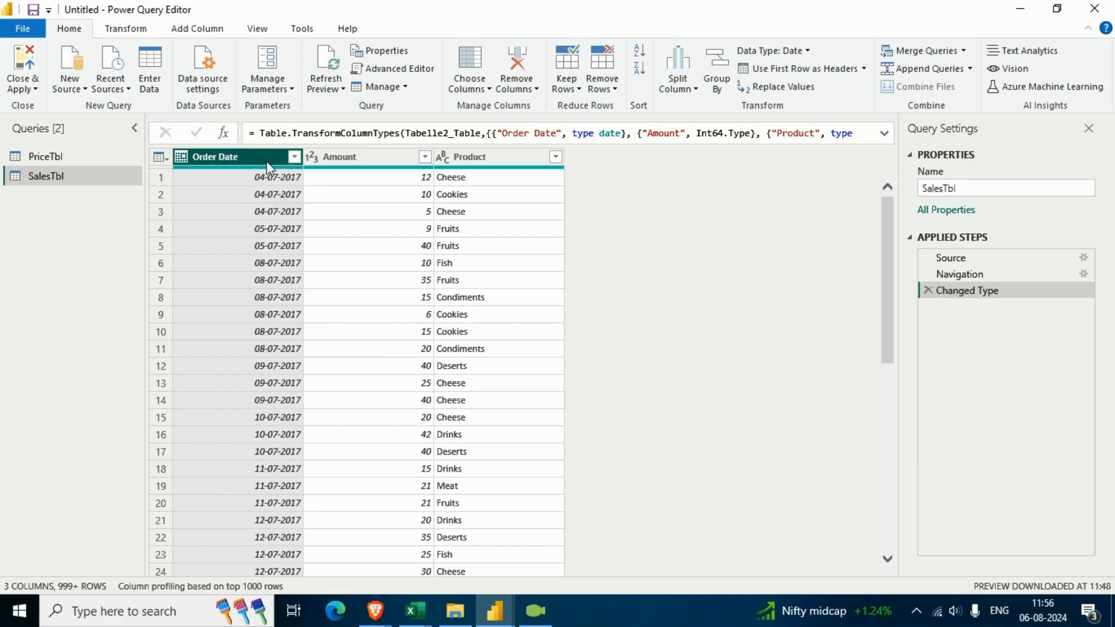
# - Examine the product prices in PriceTbl and the order dates, amounts and products in SalesTbl
pyautogui.click(328, 162)
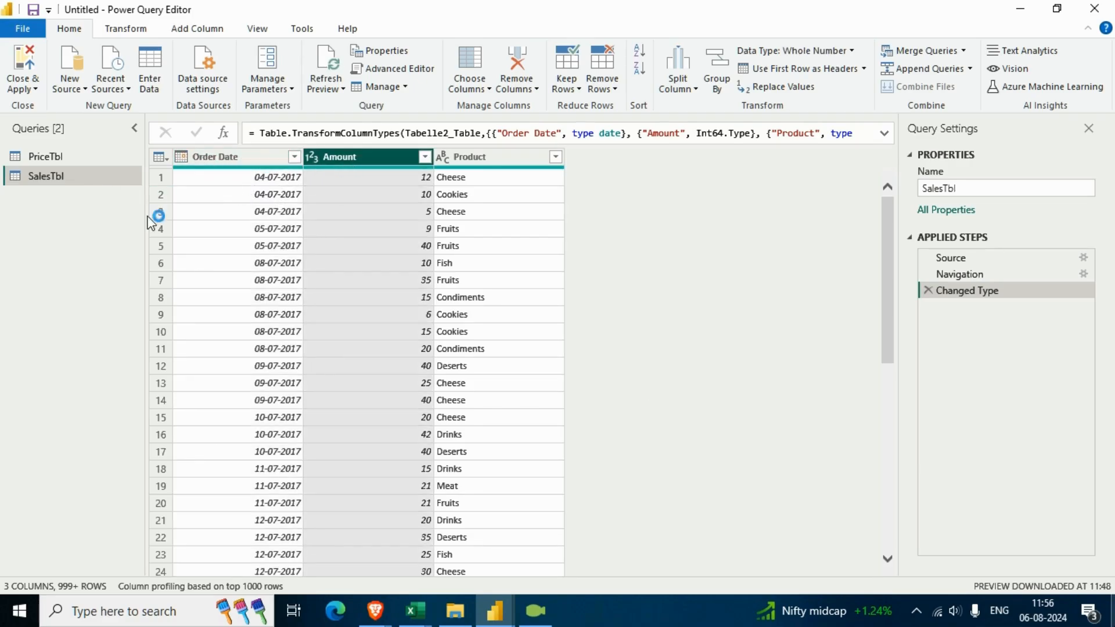
pyautogui.click(56, 161)
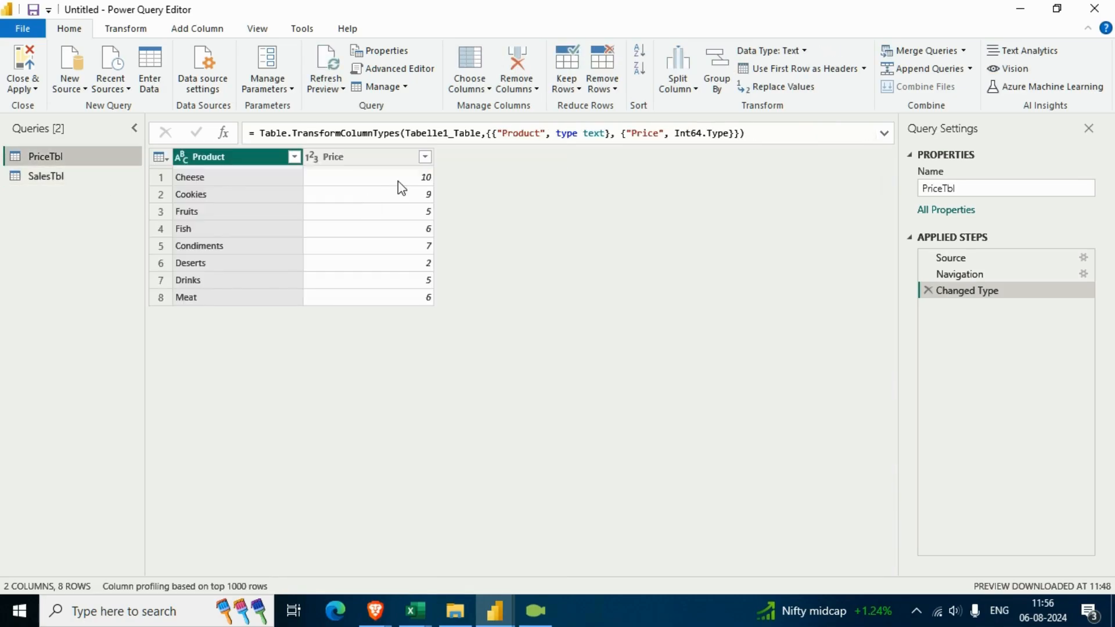
pyautogui.click(41, 177)
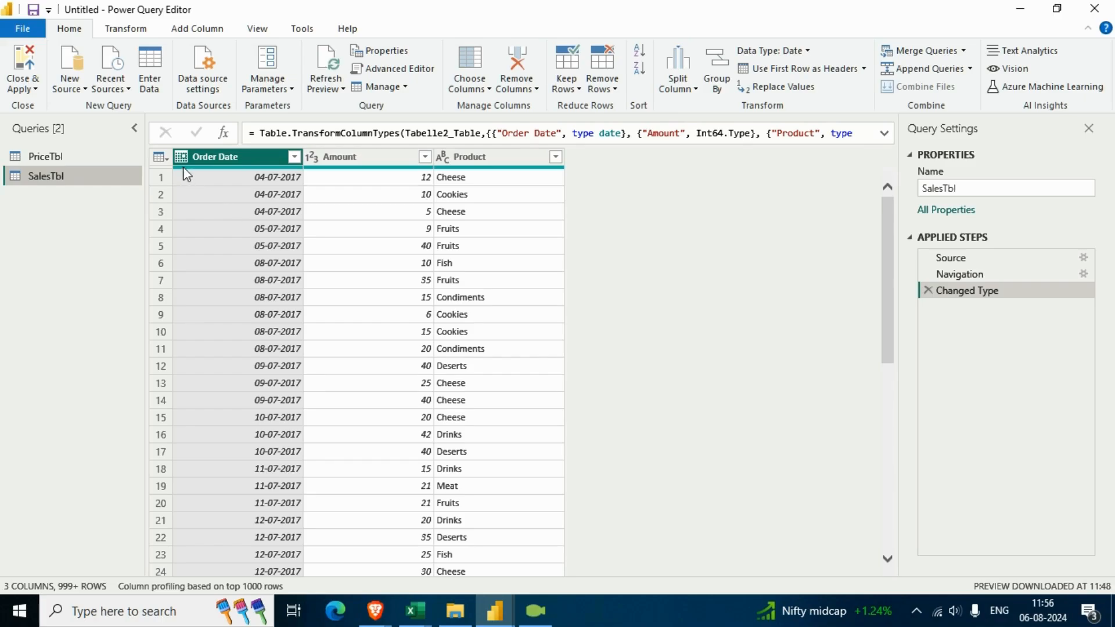
pyautogui.scroll(-1, 265, 321)
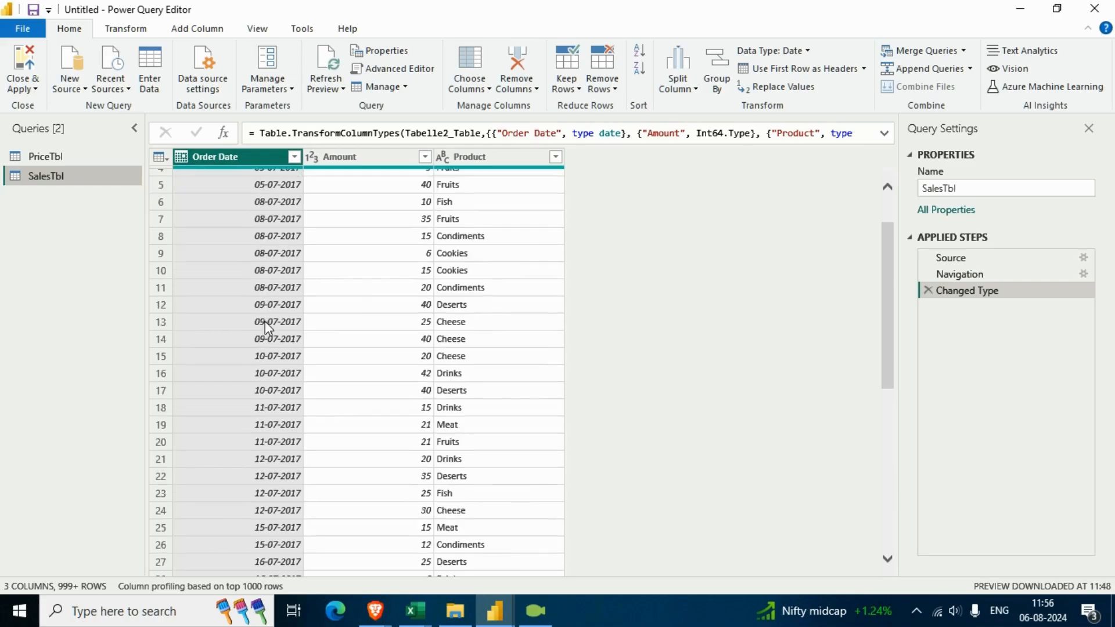
pyautogui.scroll(1, 264, 322)
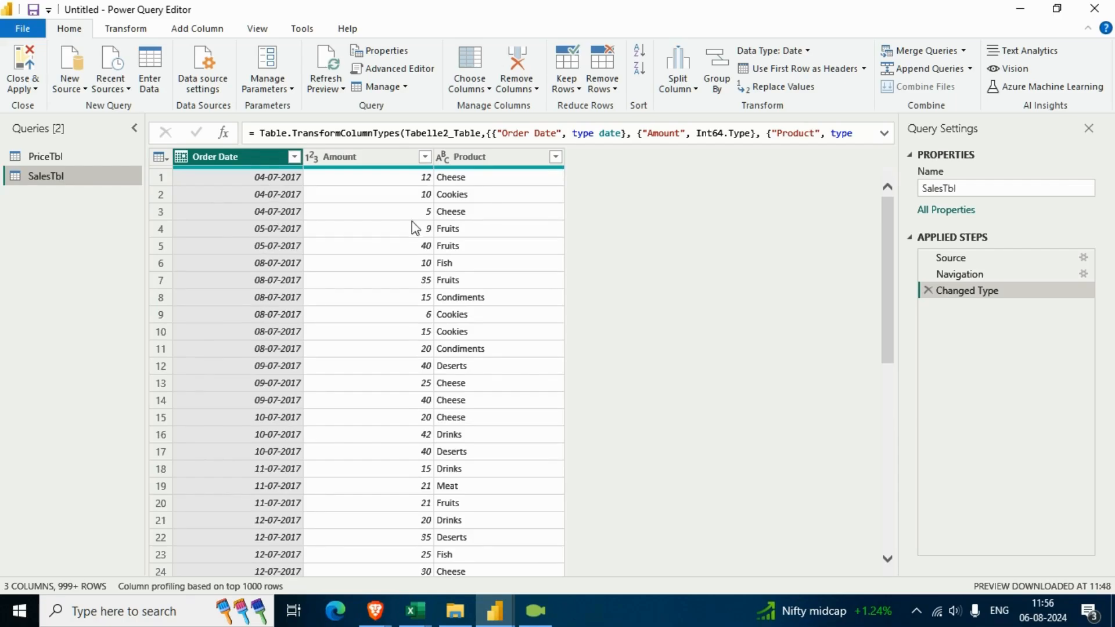
pyautogui.scroll(-2, 244, 313)
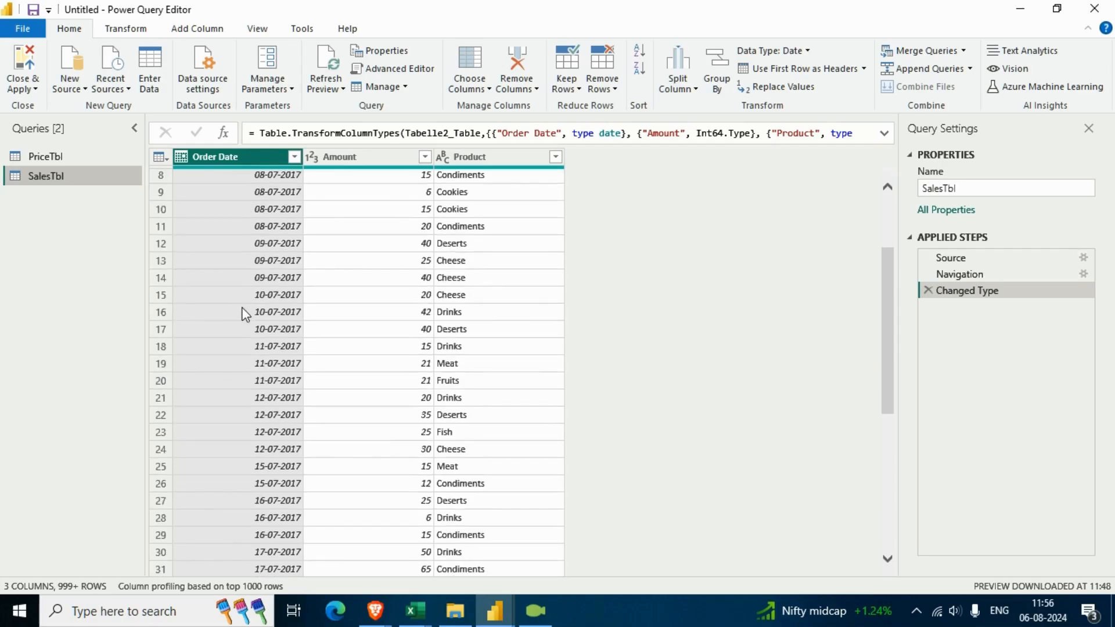
pyautogui.scroll(2, 246, 314)
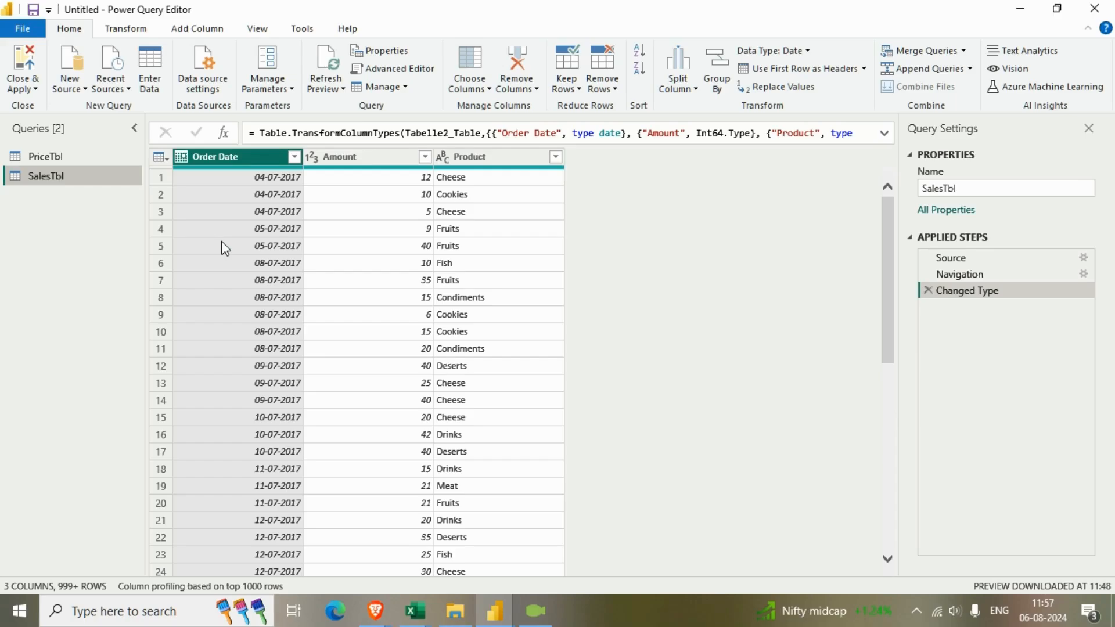
# - Create a blank query and clear its default code in the Advanced Editor
pyautogui.click(73, 86)
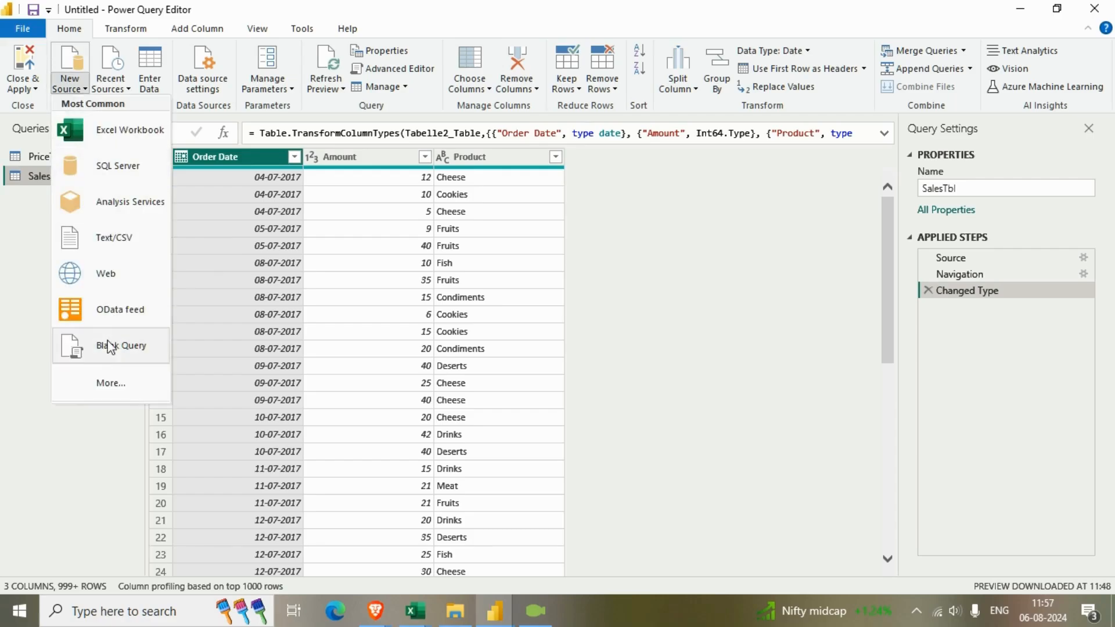
pyautogui.click(107, 352)
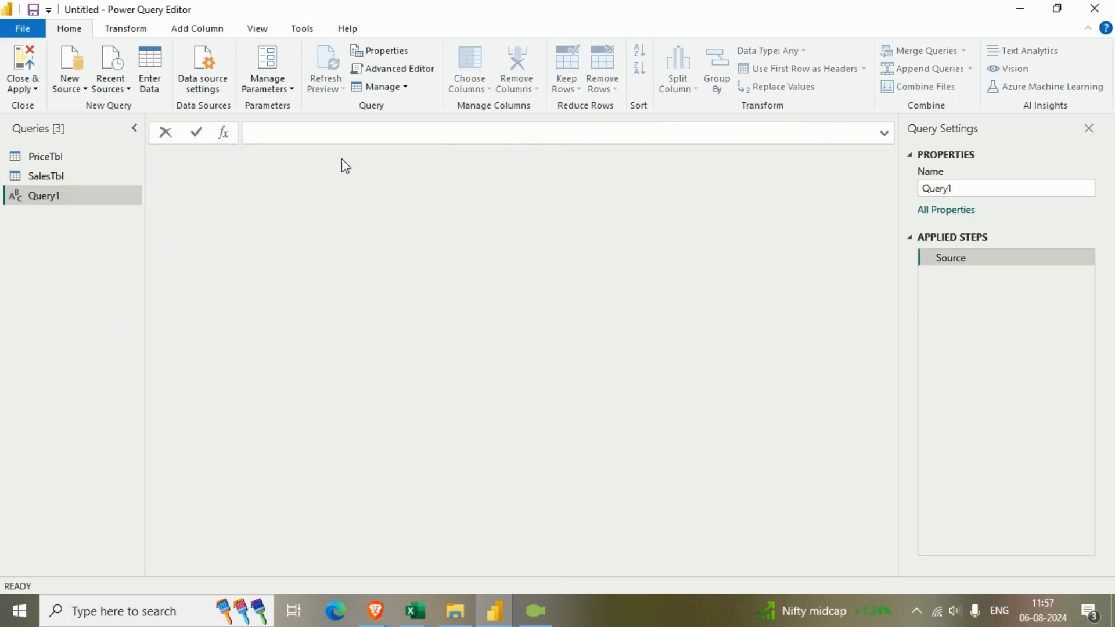
pyautogui.click(401, 70)
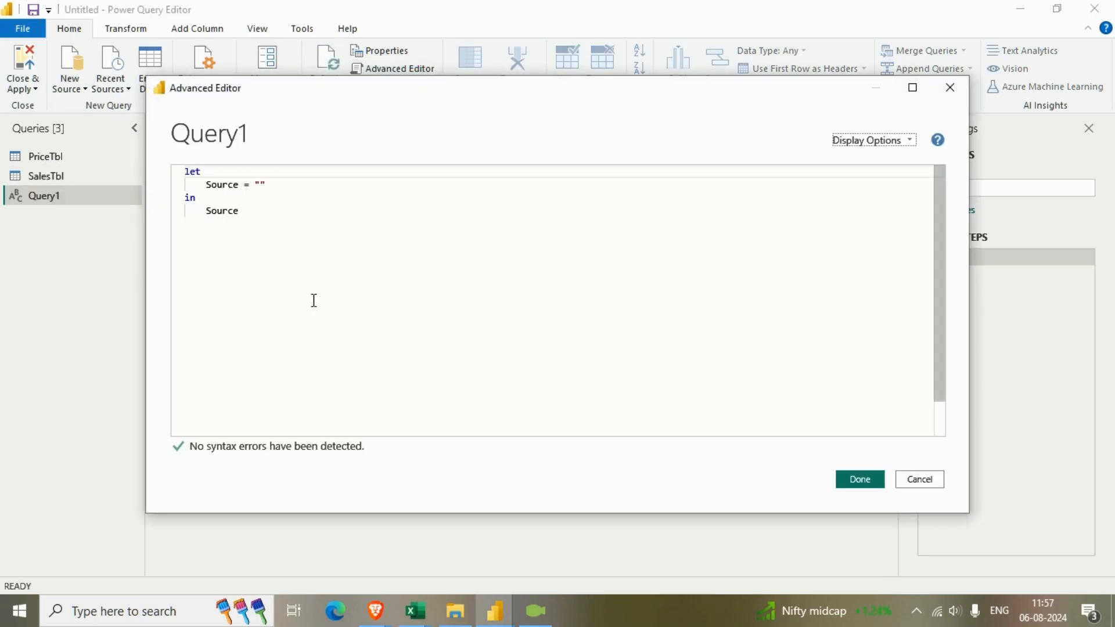
pyautogui.hotkey('ctrl', 'a')
pyautogui.press('Delete')
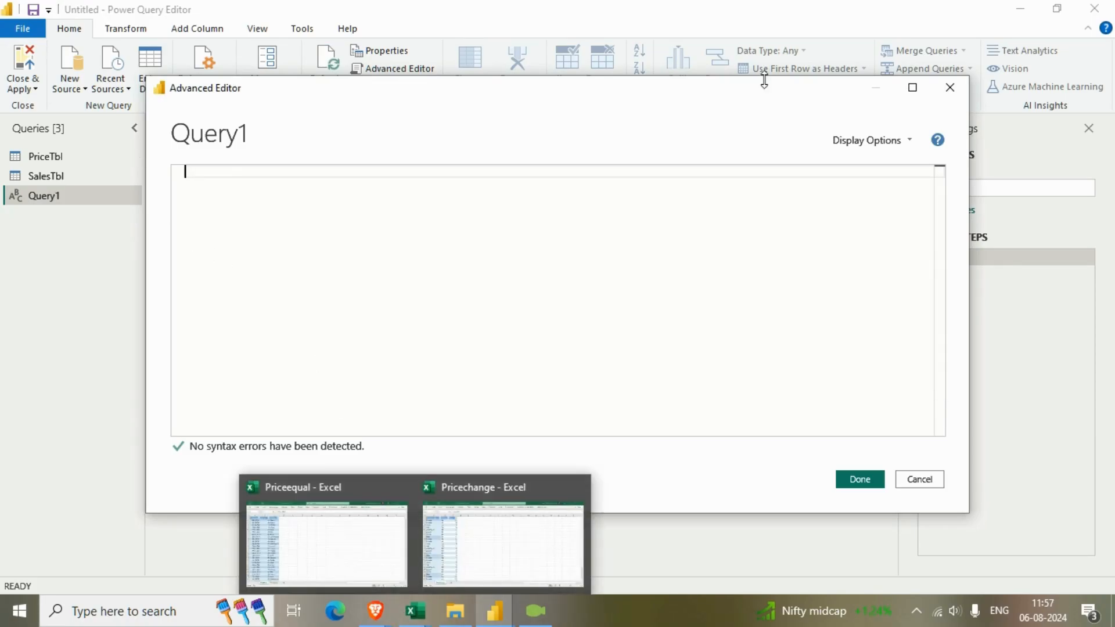
# - Copy all the fnDateTable code from the Power-BI-Date-Table-code file into the blank query's Advanced Editor and apply it
pyautogui.click(455, 610)
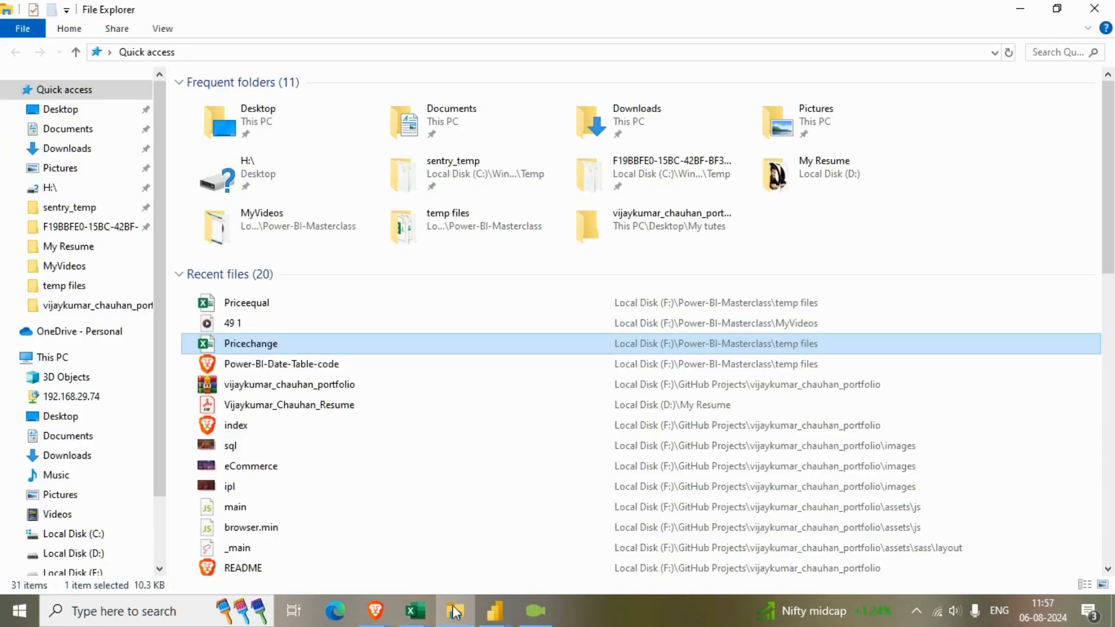
pyautogui.doubleClick(279, 365)
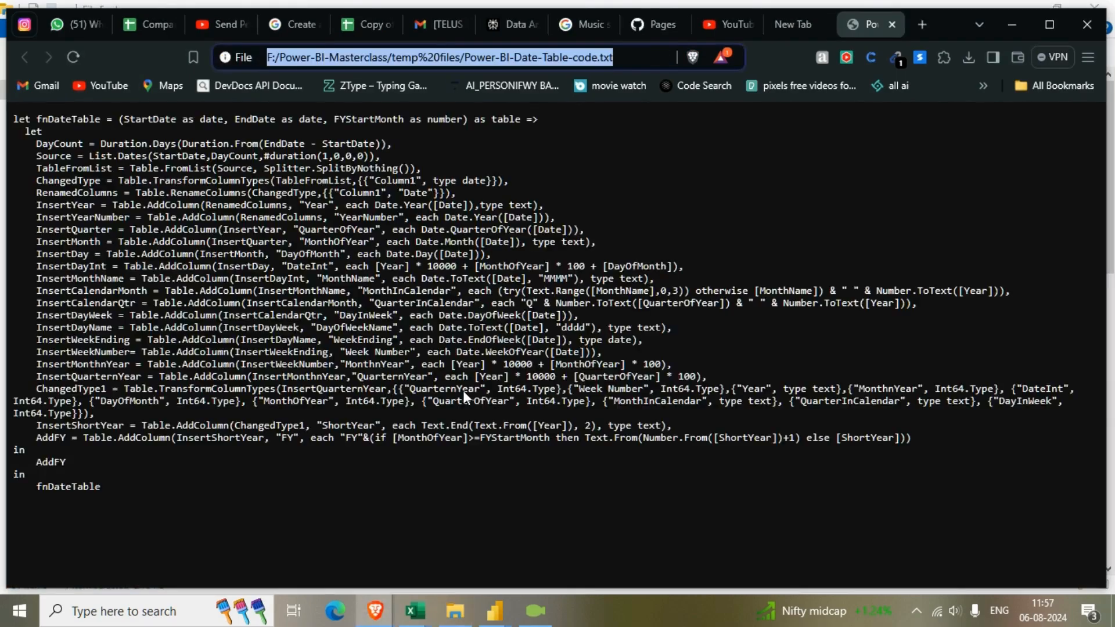
pyautogui.moveTo(103, 487); pyautogui.dragTo(2, 119)
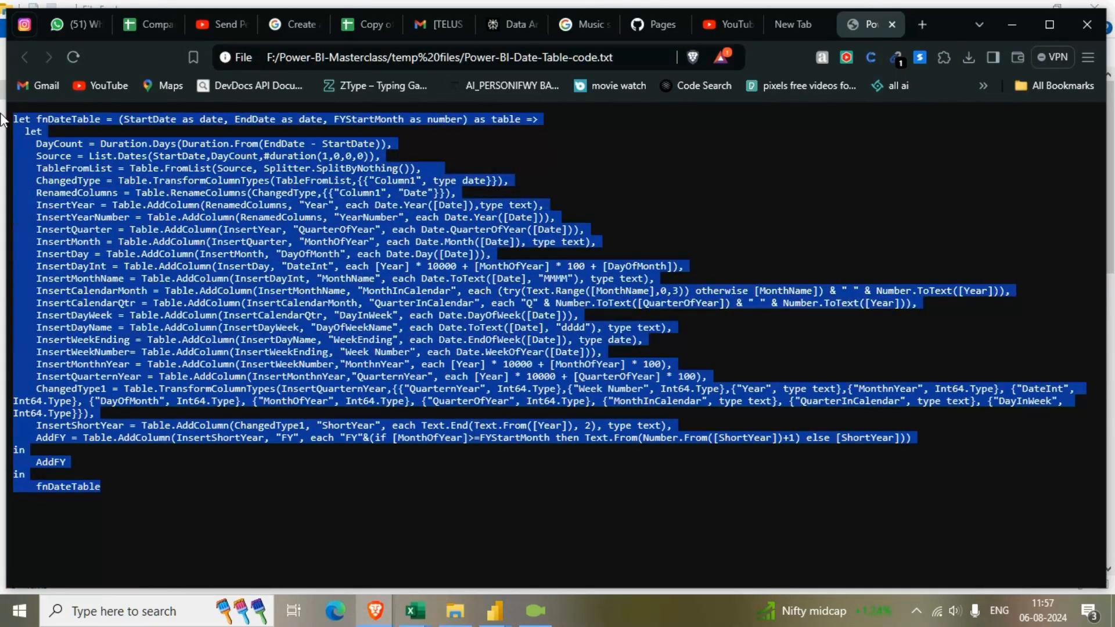
pyautogui.click(494, 611)
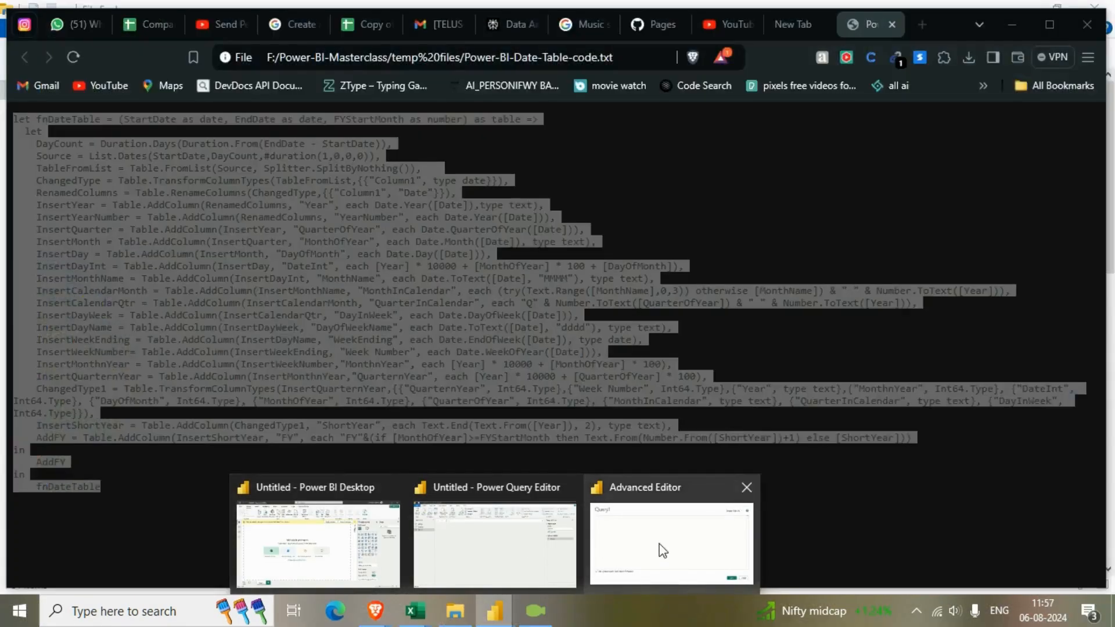
pyautogui.click(659, 546)
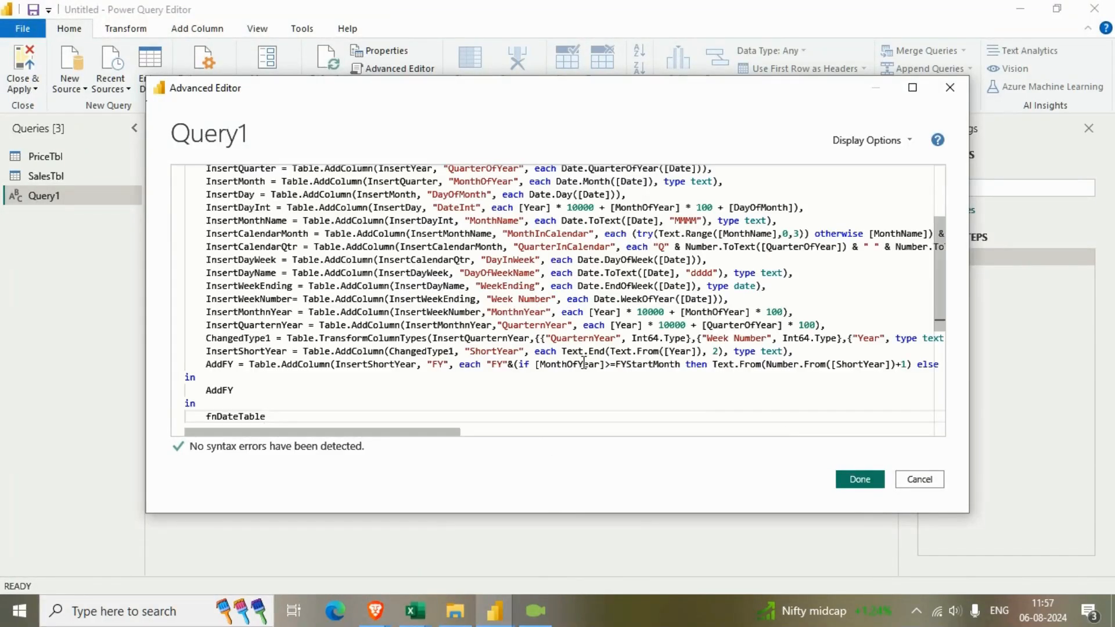
pyautogui.click(860, 480)
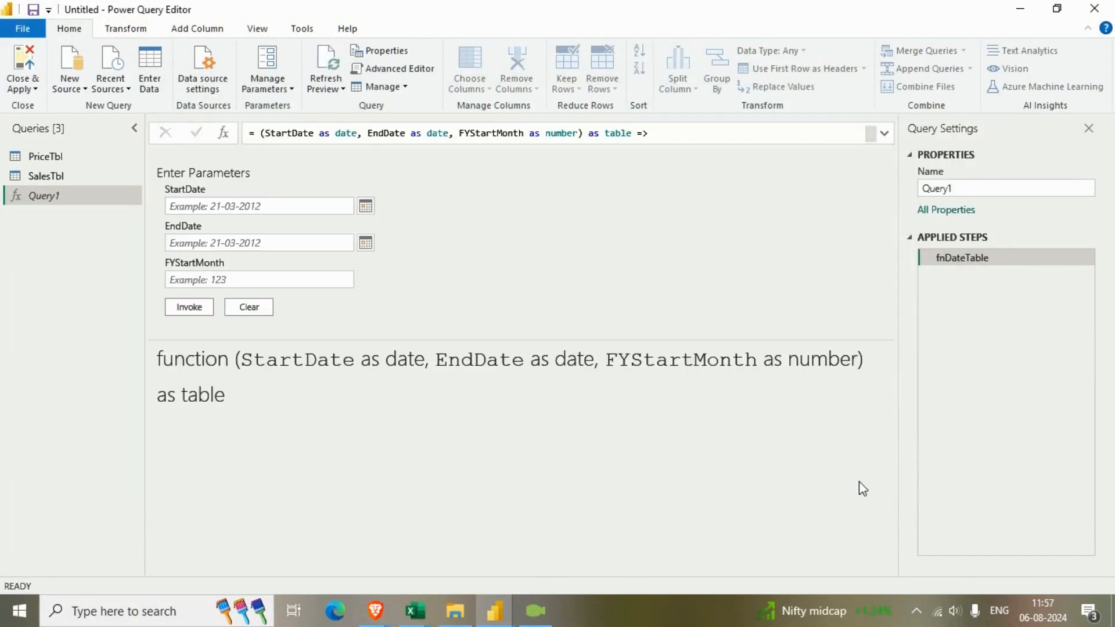
# - Invoke the date table function with StartDate 01-01-2017, EndDate 31-12-2019 and FYStartMonth 1
pyautogui.click(185, 206)
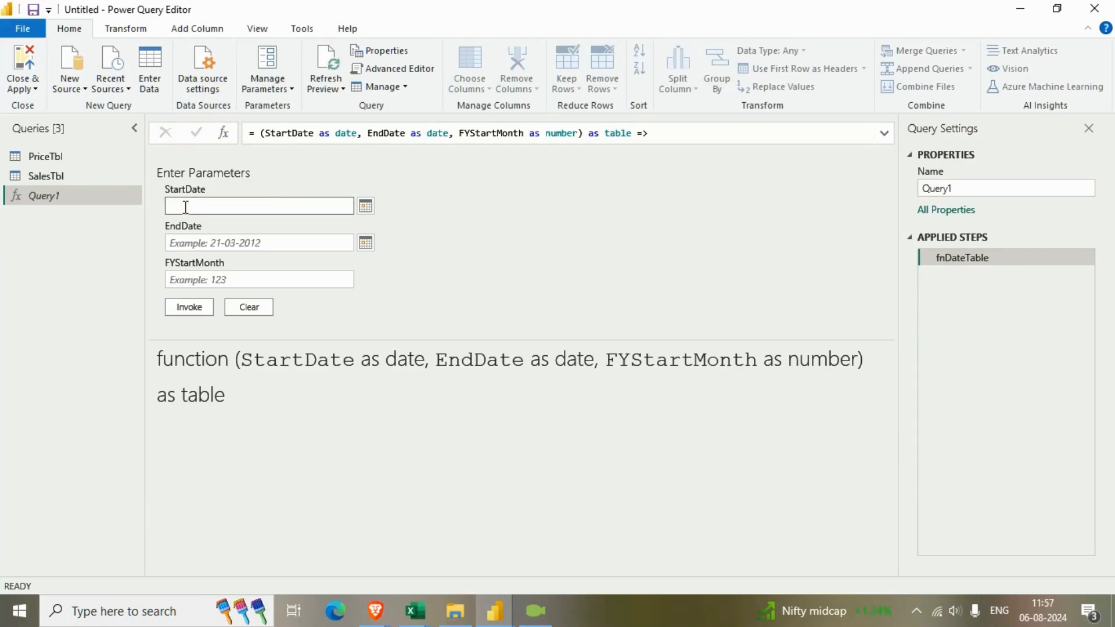
pyautogui.write('01-01-2017')
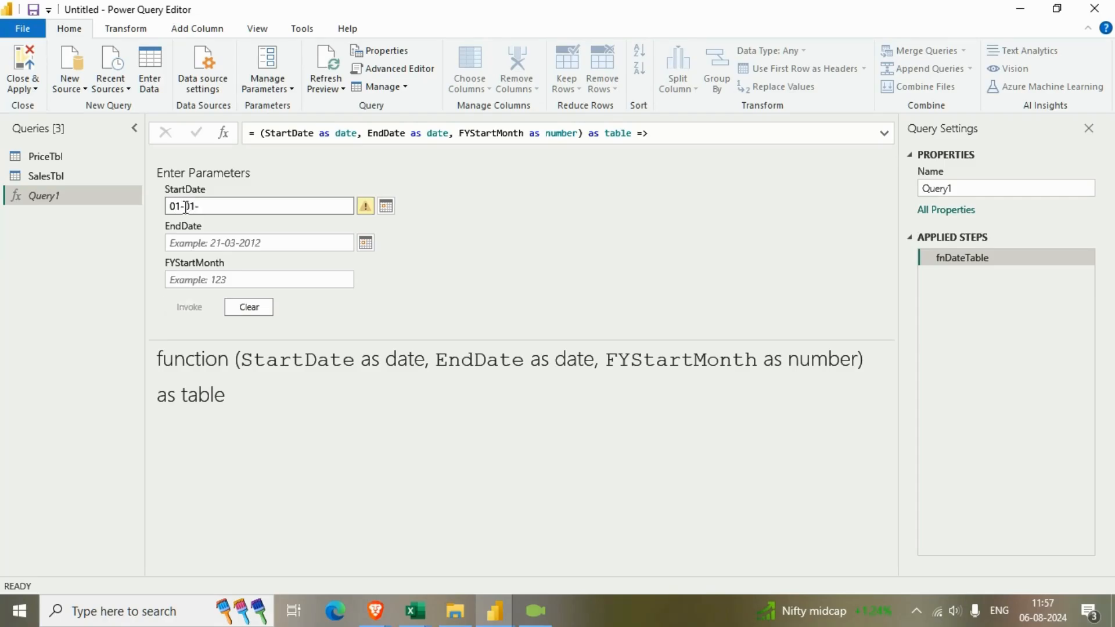
pyautogui.click(199, 244)
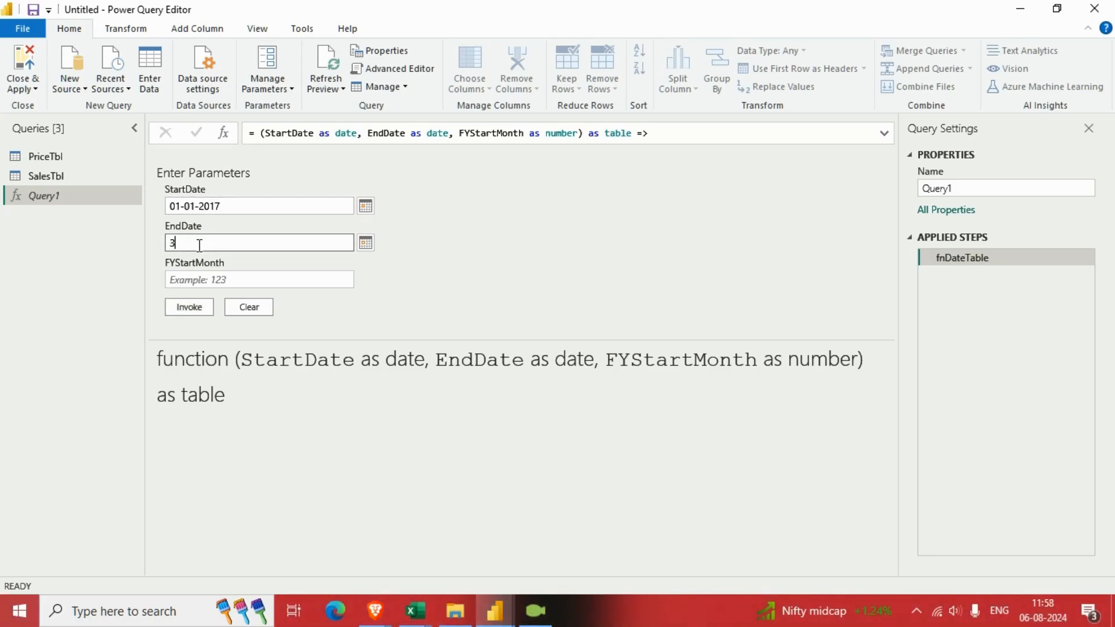
pyautogui.write('31-12-2019')
pyautogui.click(209, 279)
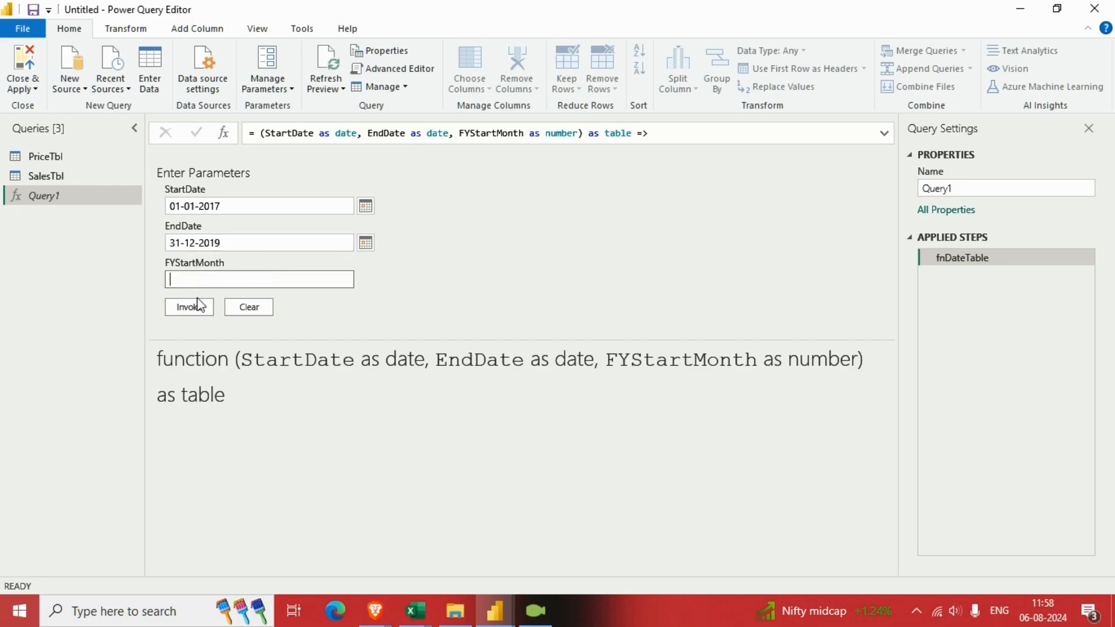
pyautogui.write('1')
pyautogui.click(180, 311)
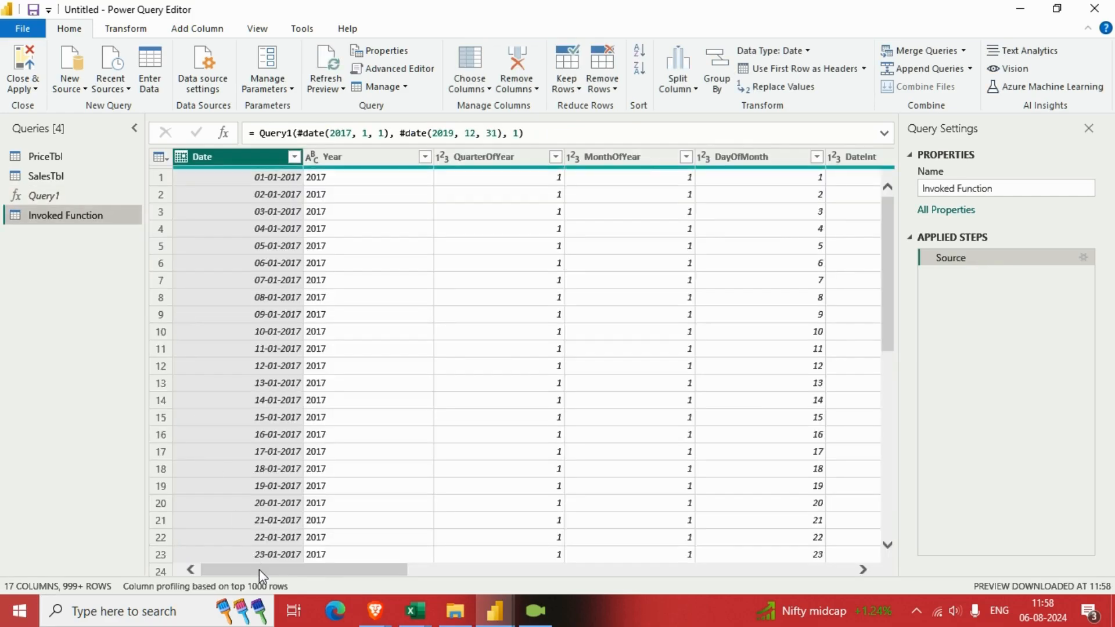
pyautogui.moveTo(259, 569)
pyautogui.mouseDown()
pyautogui.moveTo(745, 566)
pyautogui.moveTo(272, 569)
pyautogui.mouseUp()
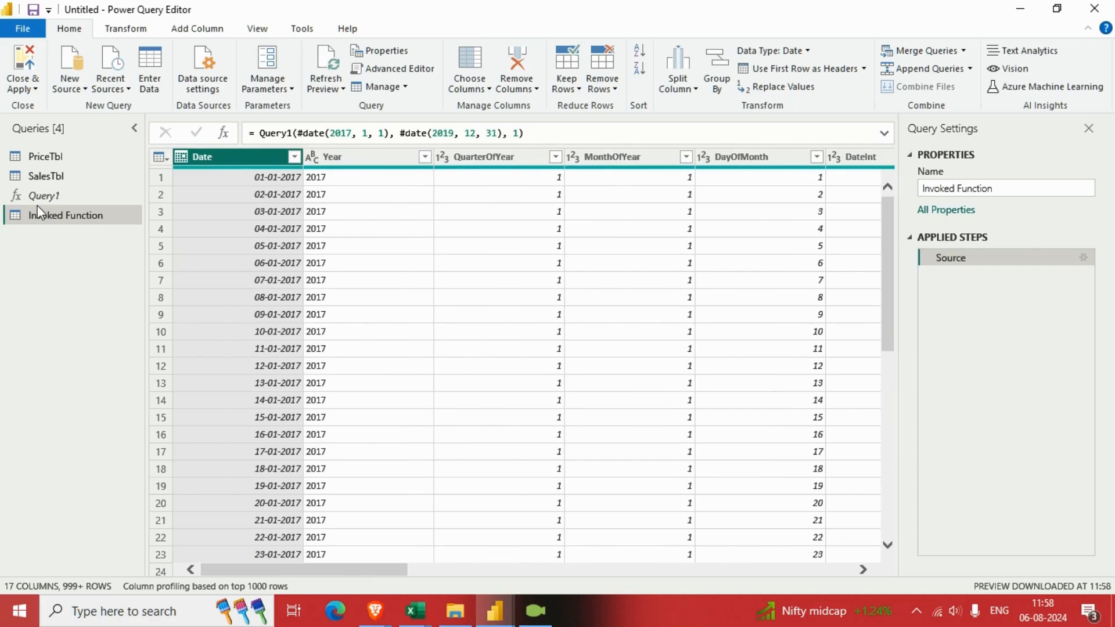
# - Rename the Invoked Function query as DatesTbl
pyautogui.rightClick(58, 213)
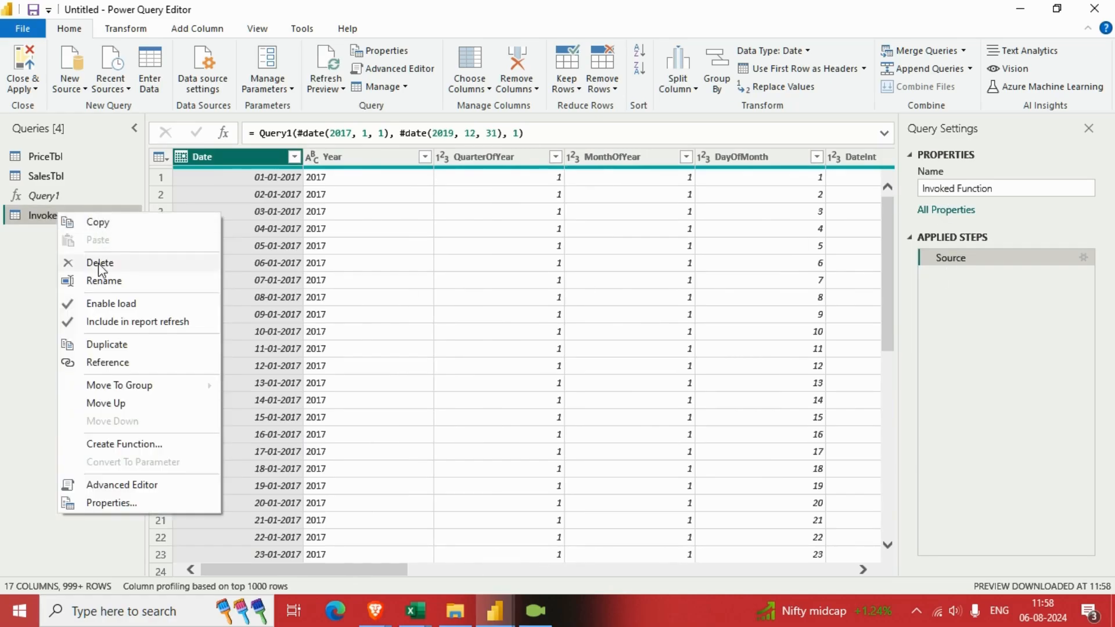
pyautogui.click(99, 278)
pyautogui.write('Datest')
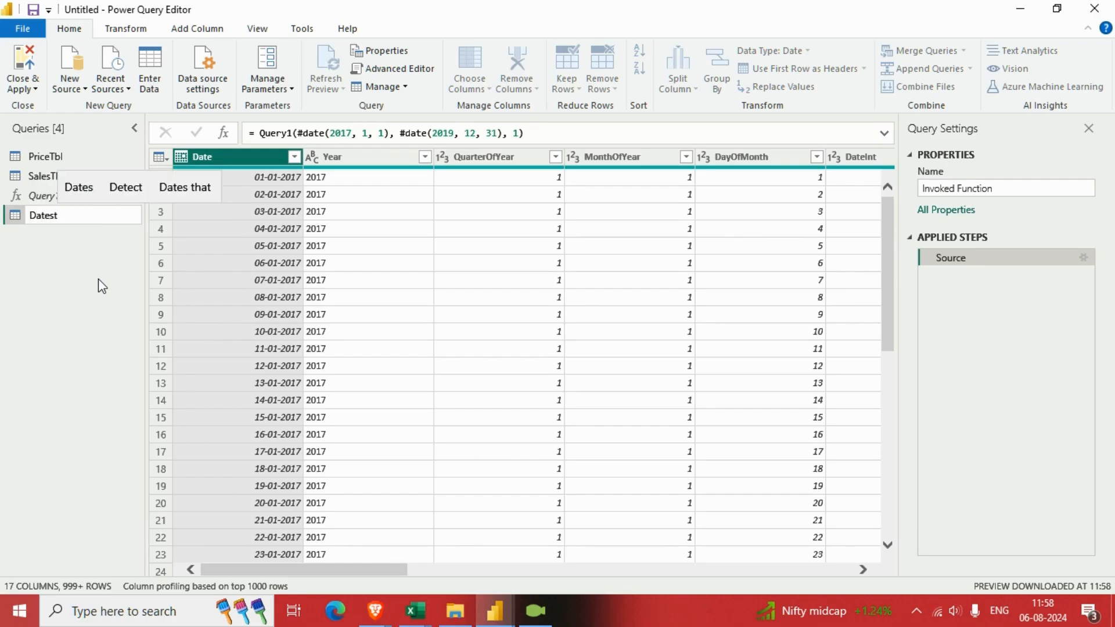
pyautogui.press('BackSpace')
pyautogui.write('Tbl')
pyautogui.press('Return')
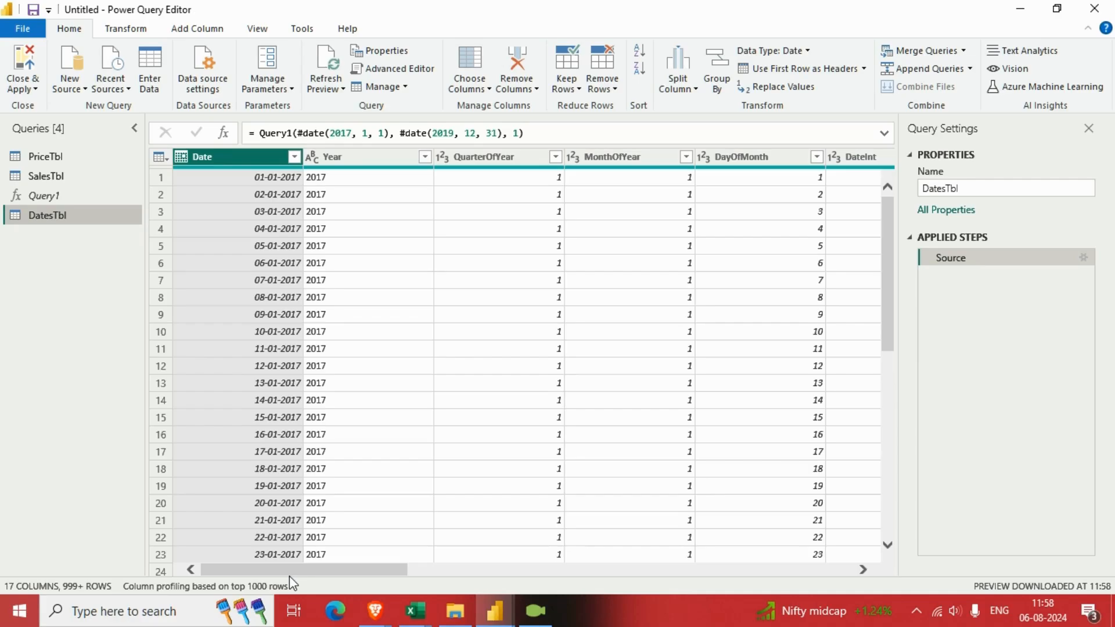
# - Apply the query changes, close Power Query and show the tables in the model view
pyautogui.click(34, 89)
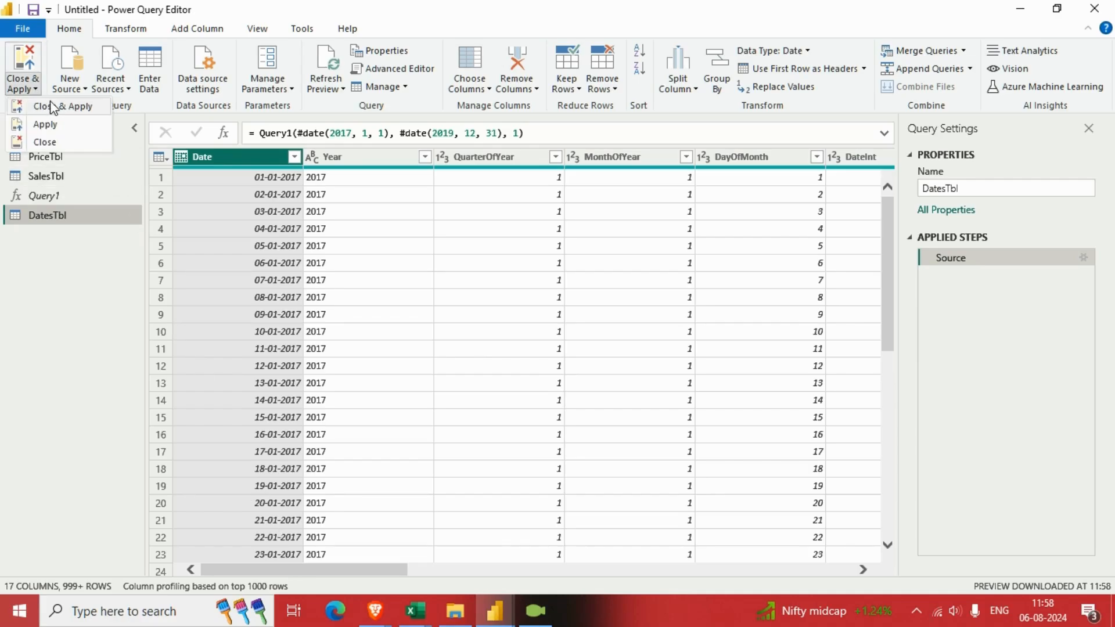
pyautogui.click(52, 106)
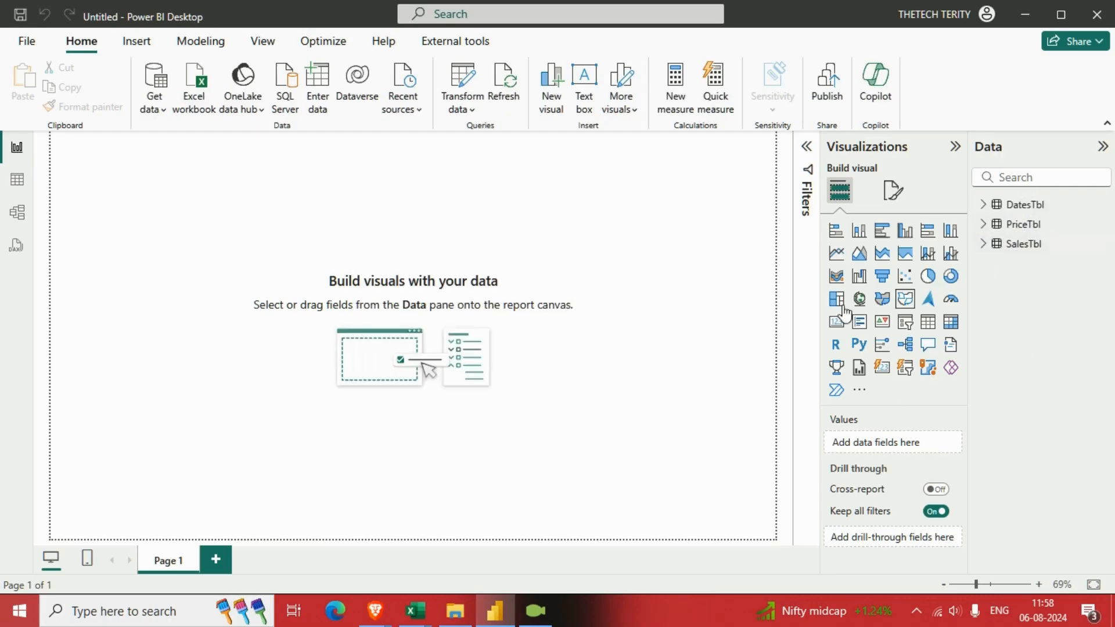
pyautogui.click(17, 213)
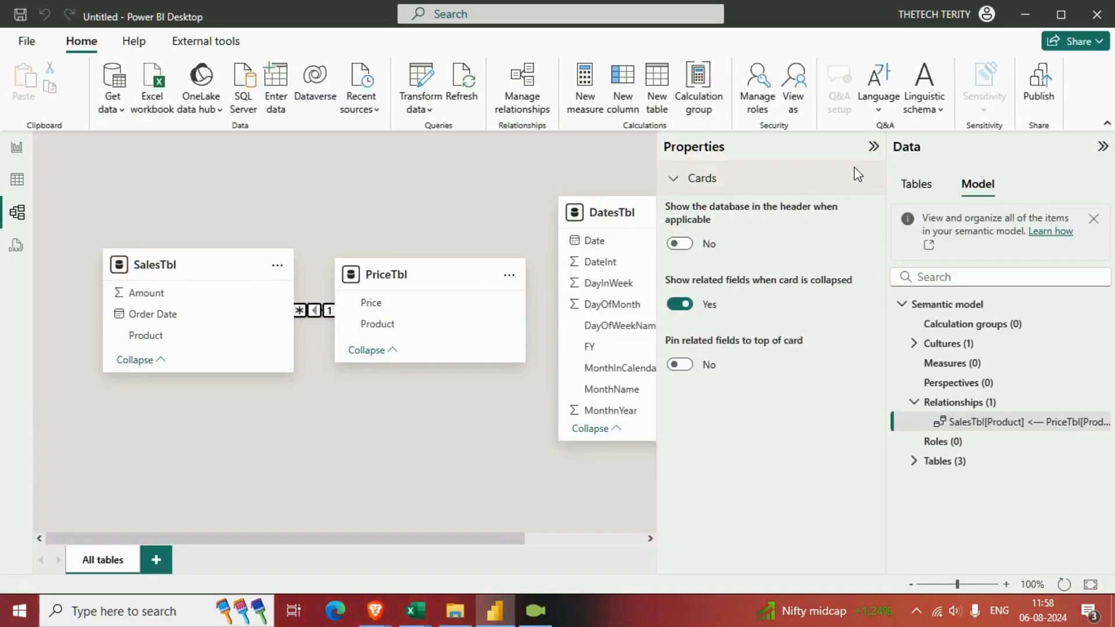
# - Collapse the Properties pane and rearrange the model diagram with PriceTbl below SalesTbl and SalesTbl beside DatesTbl
pyautogui.click(869, 148)
pyautogui.moveTo(437, 274); pyautogui.dragTo(266, 450)
pyautogui.moveTo(183, 264); pyautogui.dragTo(390, 244)
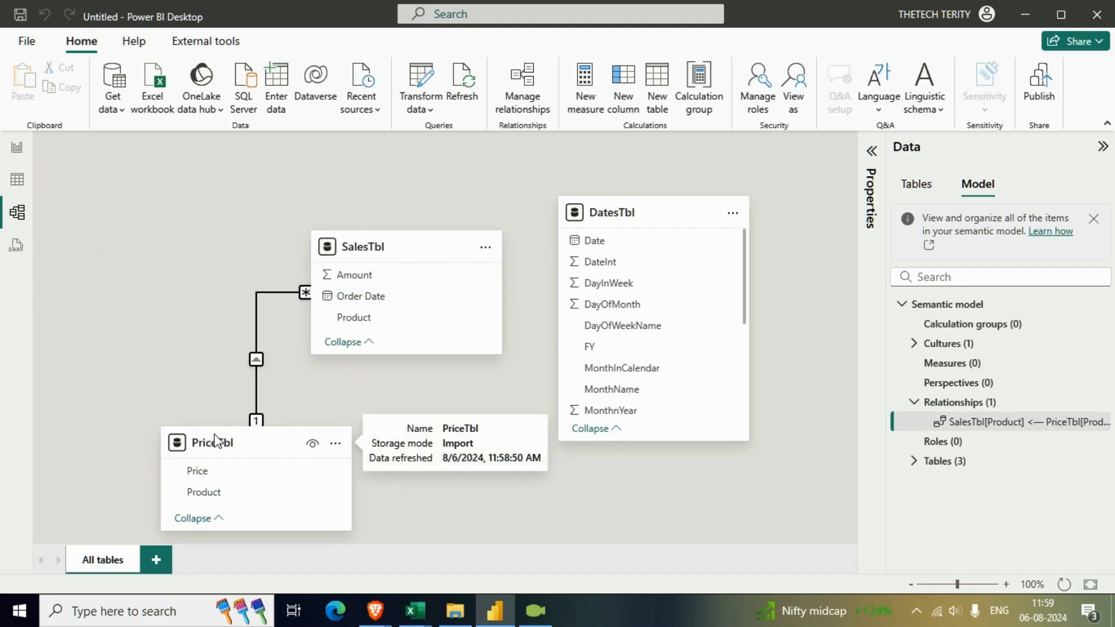
# - Move PriceTbl beside SalesTbl and create an active one-to-many, single-direction relationship from DatesTbl's Date to SalesTbl's Order Date
pyautogui.moveTo(214, 439); pyautogui.dragTo(80, 288)
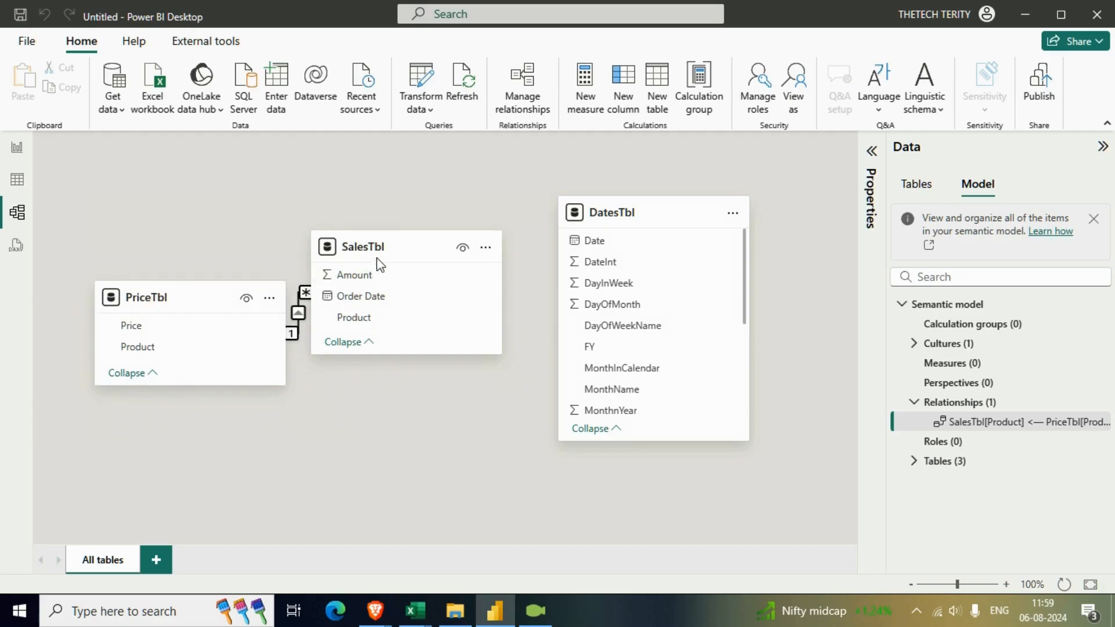
pyautogui.moveTo(391, 254); pyautogui.dragTo(410, 217)
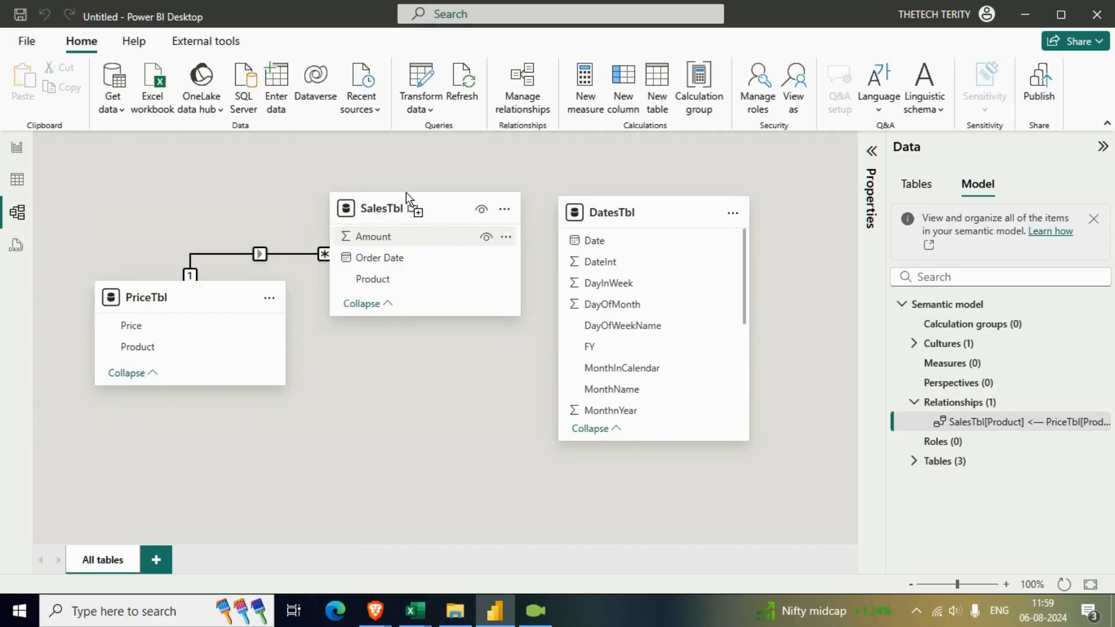
pyautogui.click(601, 242)
pyautogui.moveTo(599, 242); pyautogui.dragTo(430, 266)
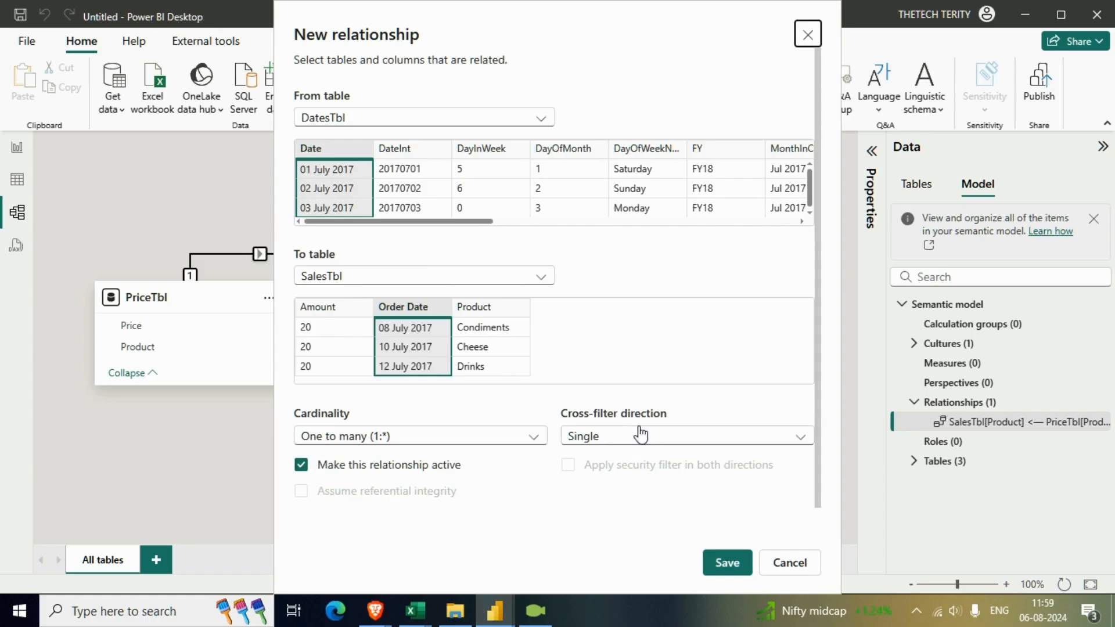
pyautogui.click(720, 563)
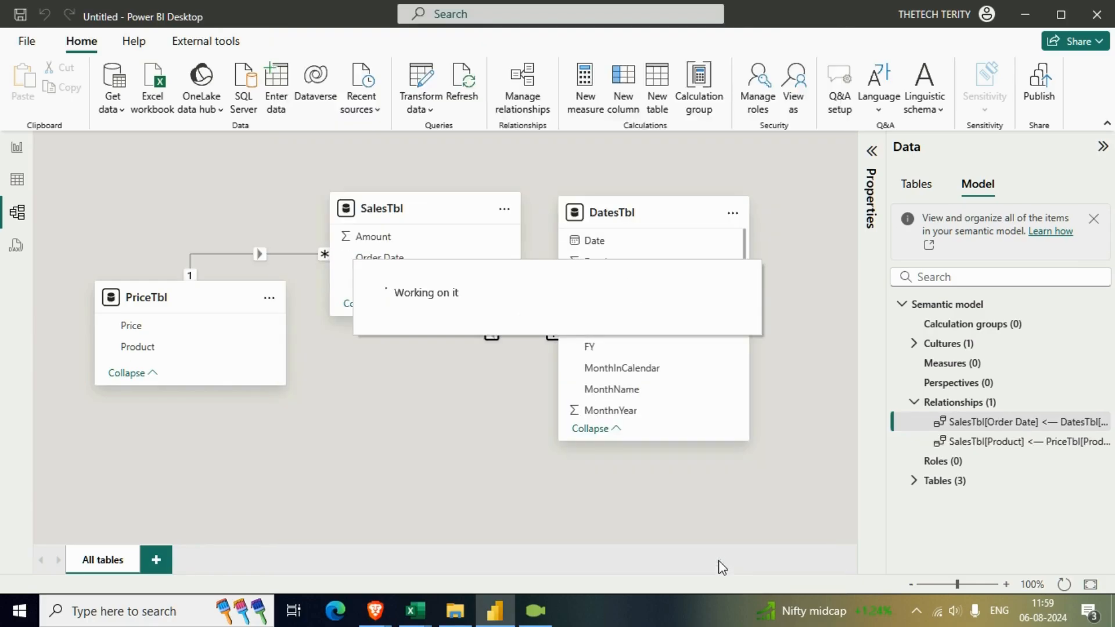
# - Add a table visual to report Page 1 and enlarge it across most of the canvas
pyautogui.click(17, 149)
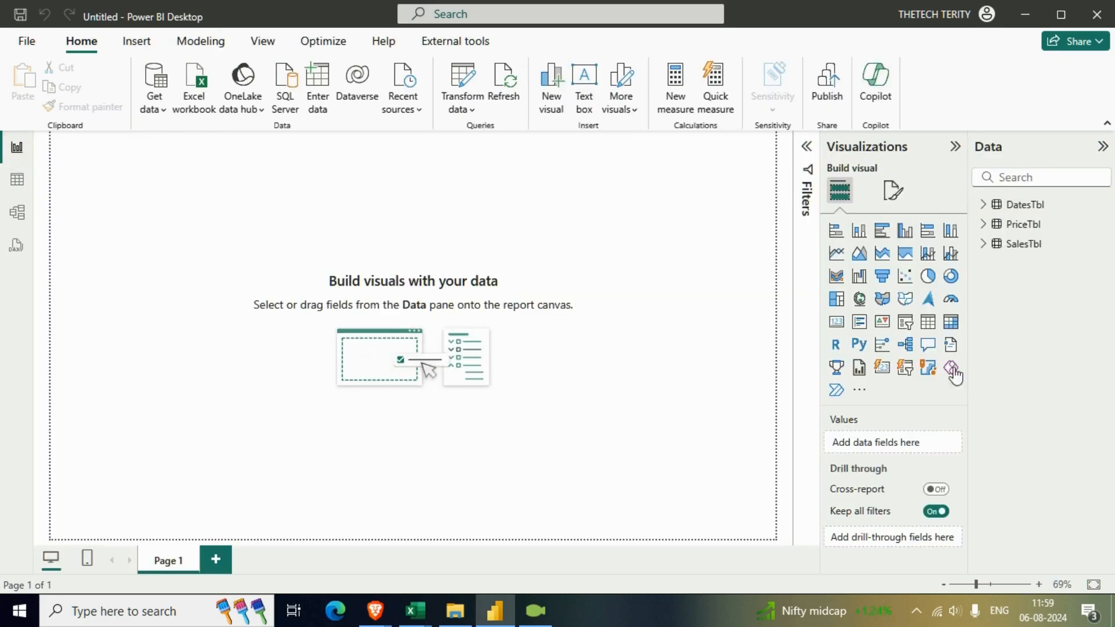
pyautogui.click(929, 322)
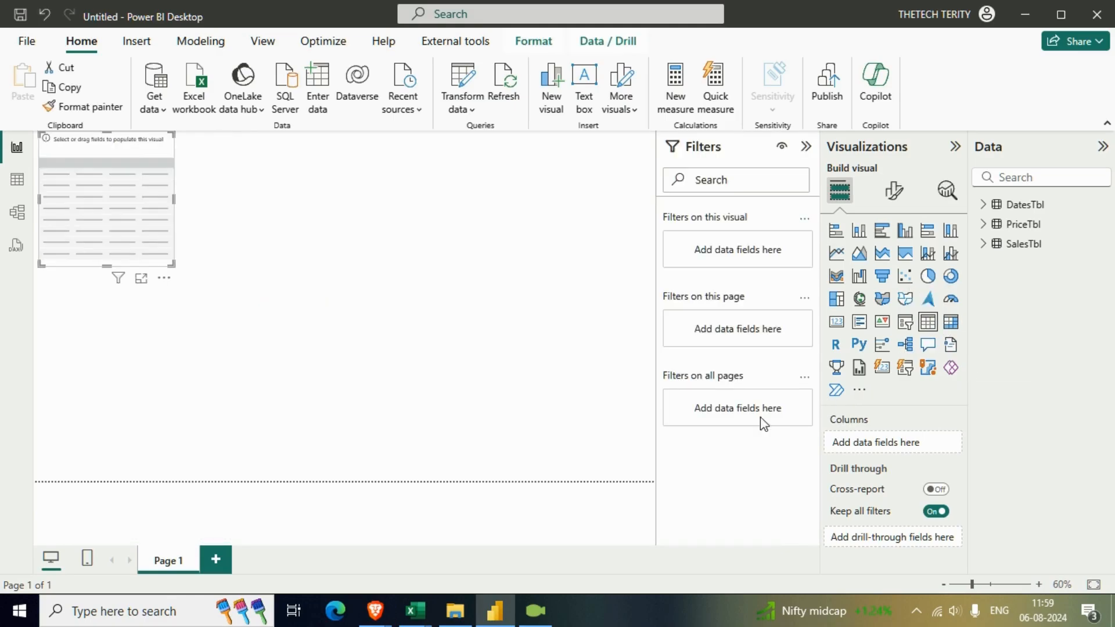
pyautogui.moveTo(173, 265); pyautogui.dragTo(497, 394)
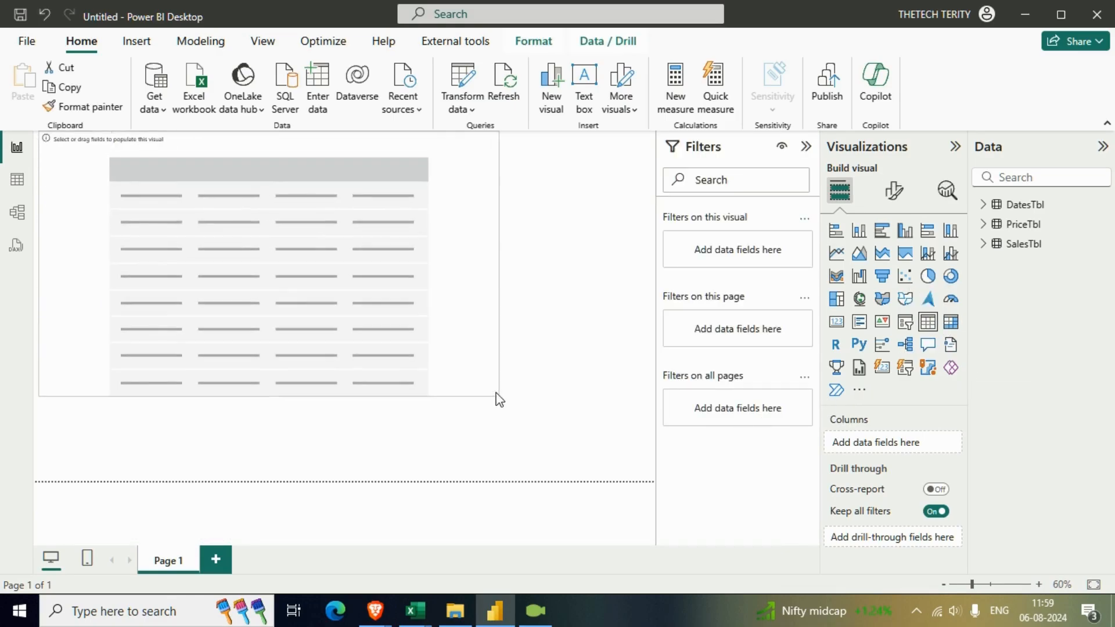
# - Populate the table visual with the Date hierarchy from DatesTbl and Product from SalesTbl
pyautogui.click(986, 204)
pyautogui.click(1009, 224)
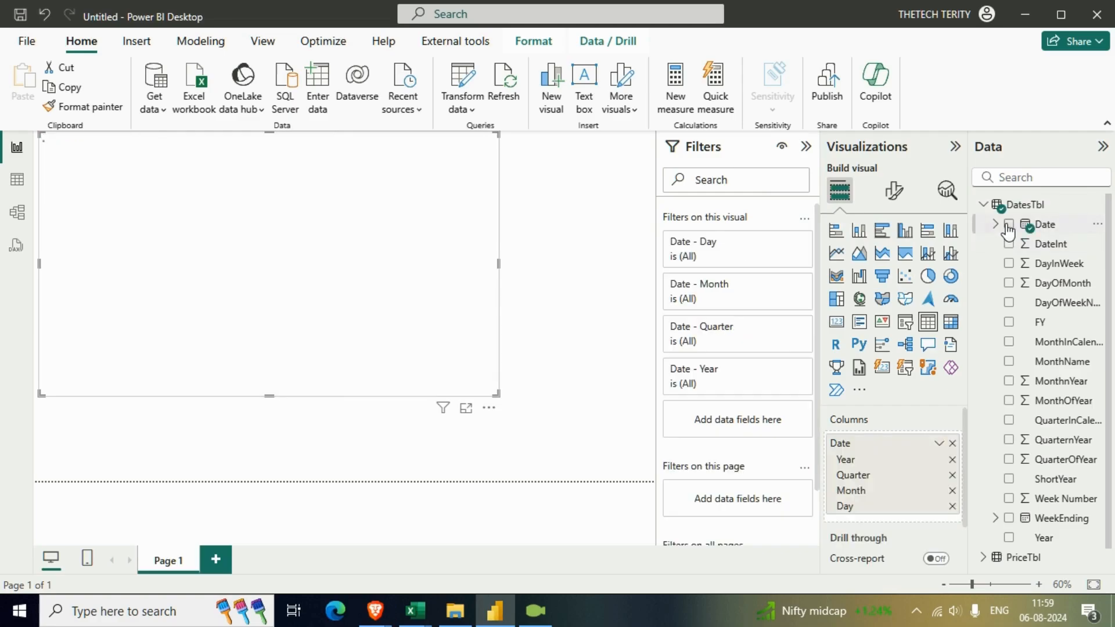
pyautogui.click(982, 206)
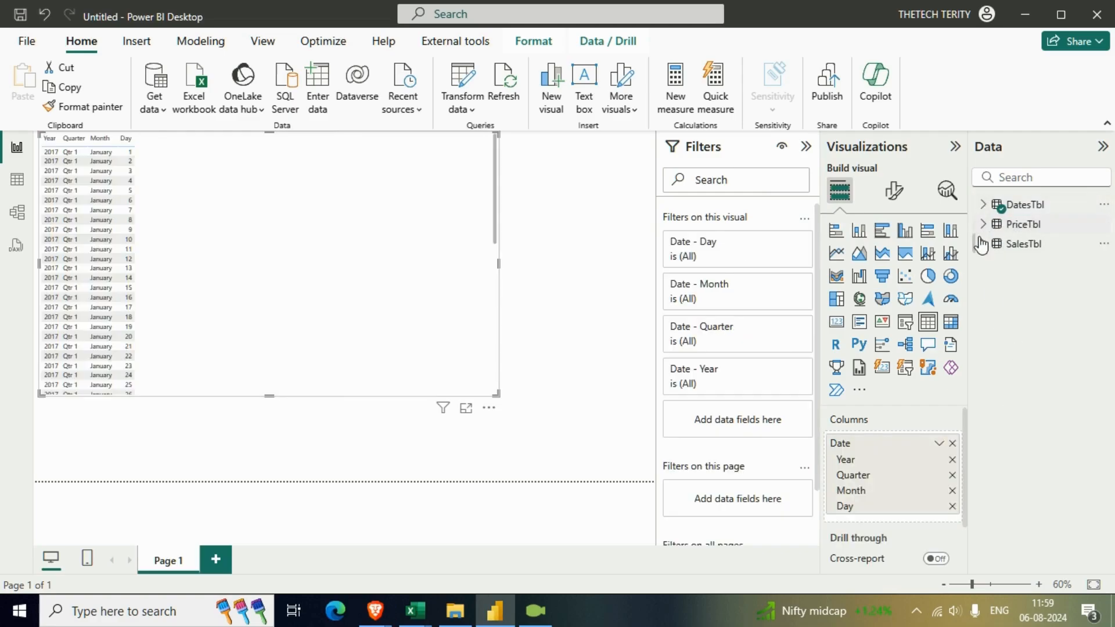
pyautogui.click(983, 245)
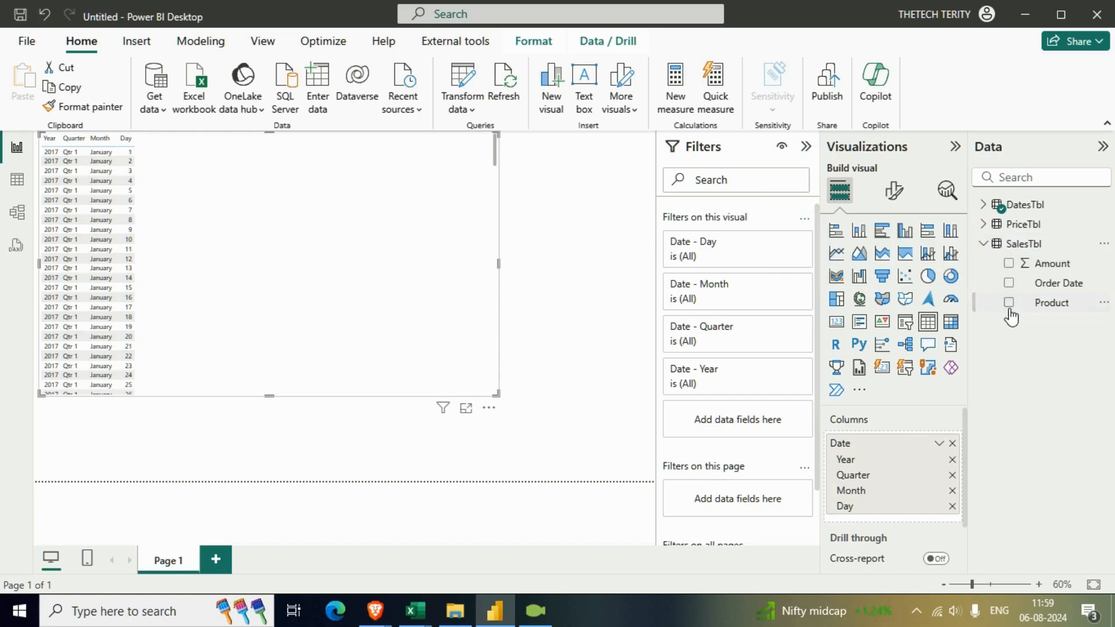
pyautogui.click(1008, 302)
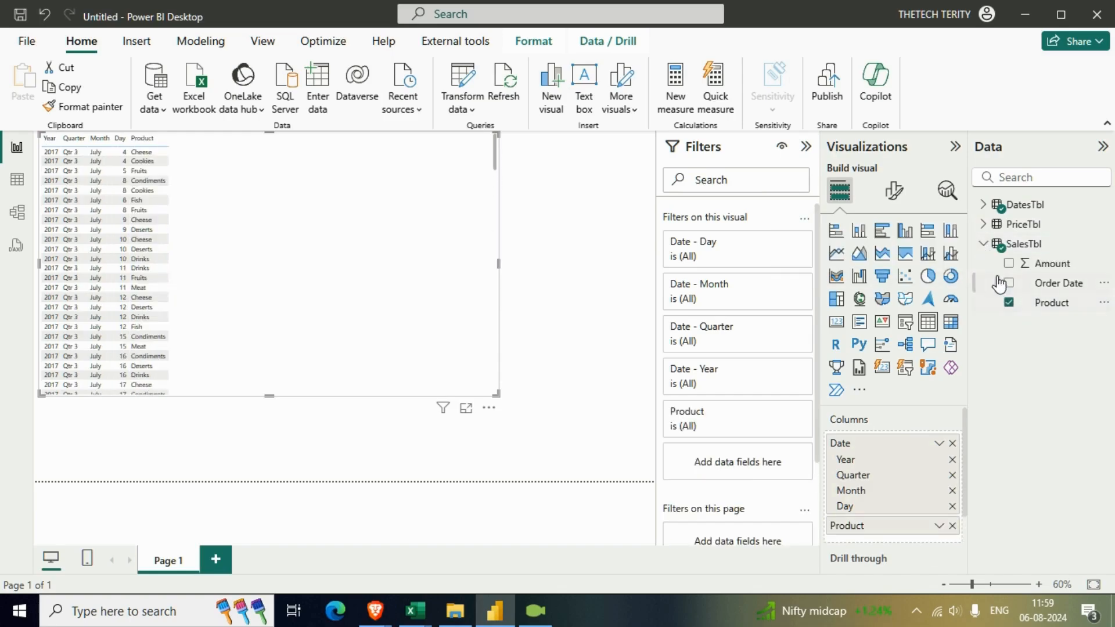
pyautogui.click(987, 230)
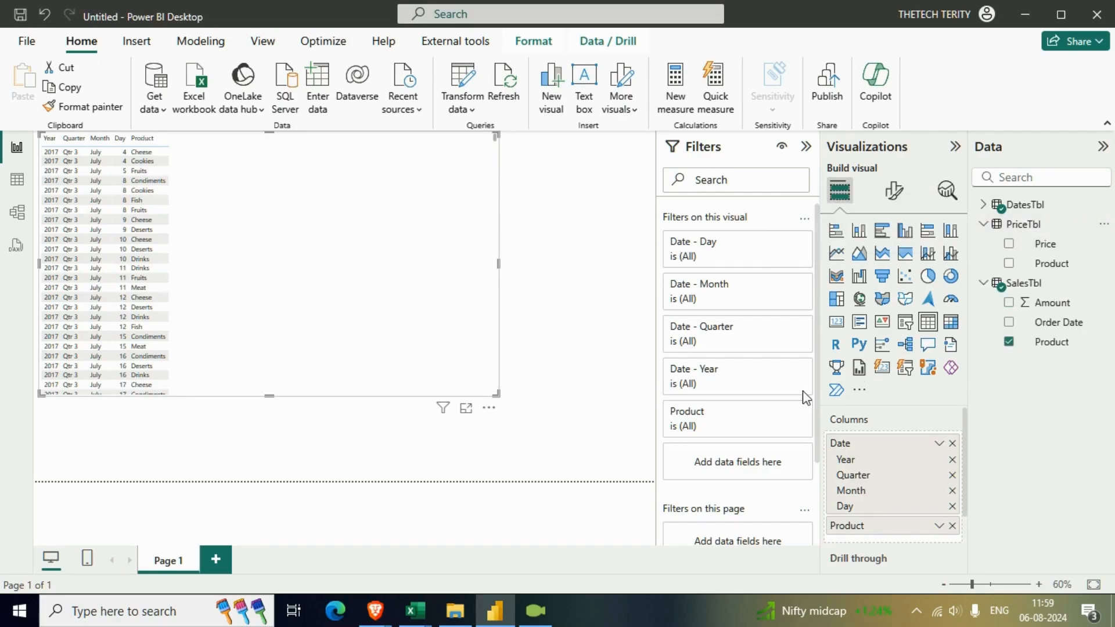
# - Shift the table visual inward on the canvas and set its values' font size to 16
pyautogui.moveTo(384, 314); pyautogui.dragTo(427, 355)
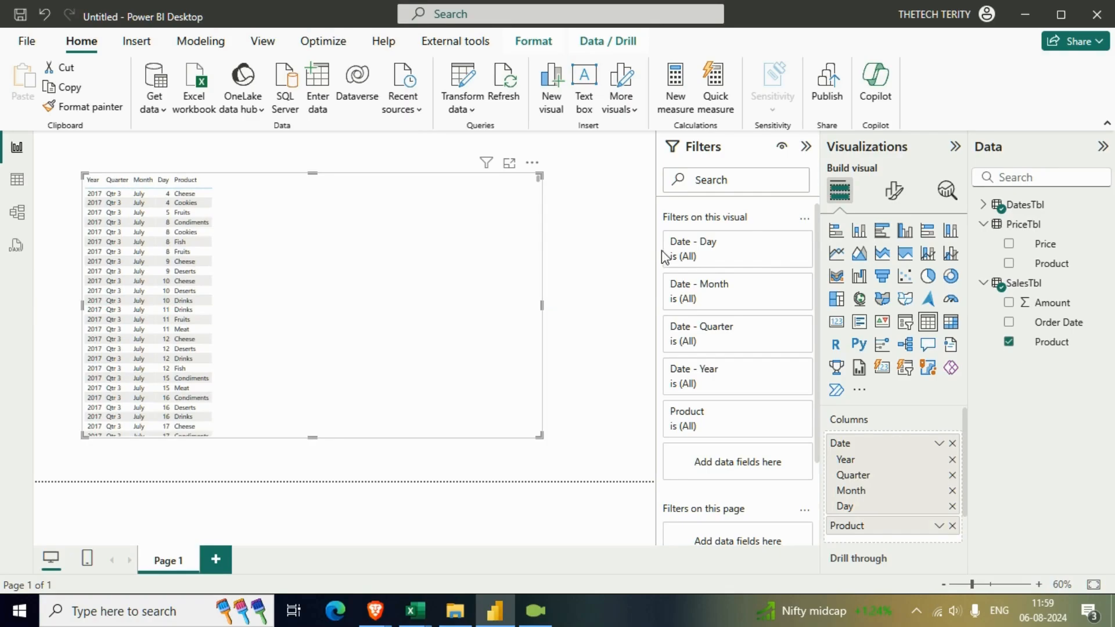
pyautogui.click(894, 190)
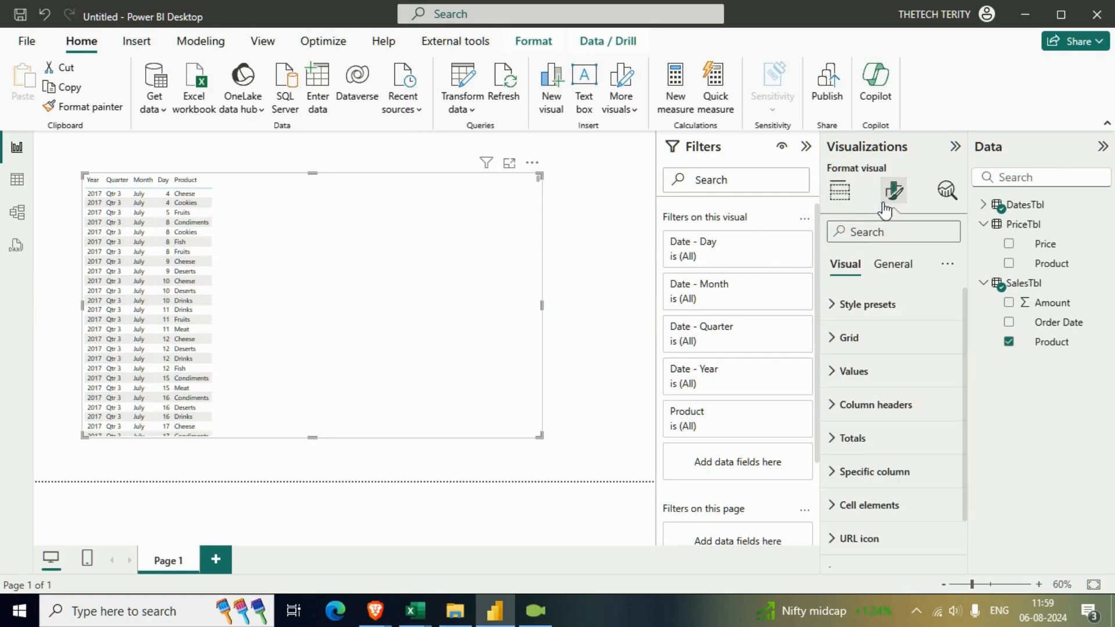
pyautogui.click(831, 371)
pyautogui.scroll(-2, 919, 423)
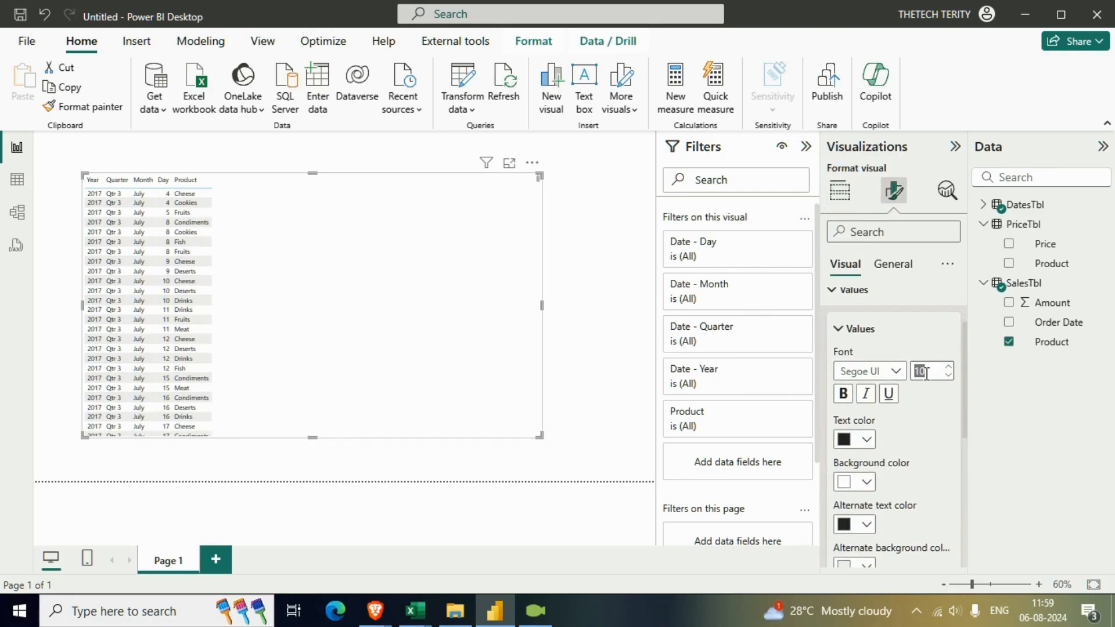
pyautogui.write('16')
# - Format the table visual's column headers in bold with font size 16
pyautogui.scroll(-3, 900, 465)
pyautogui.scroll(-3, 900, 466)
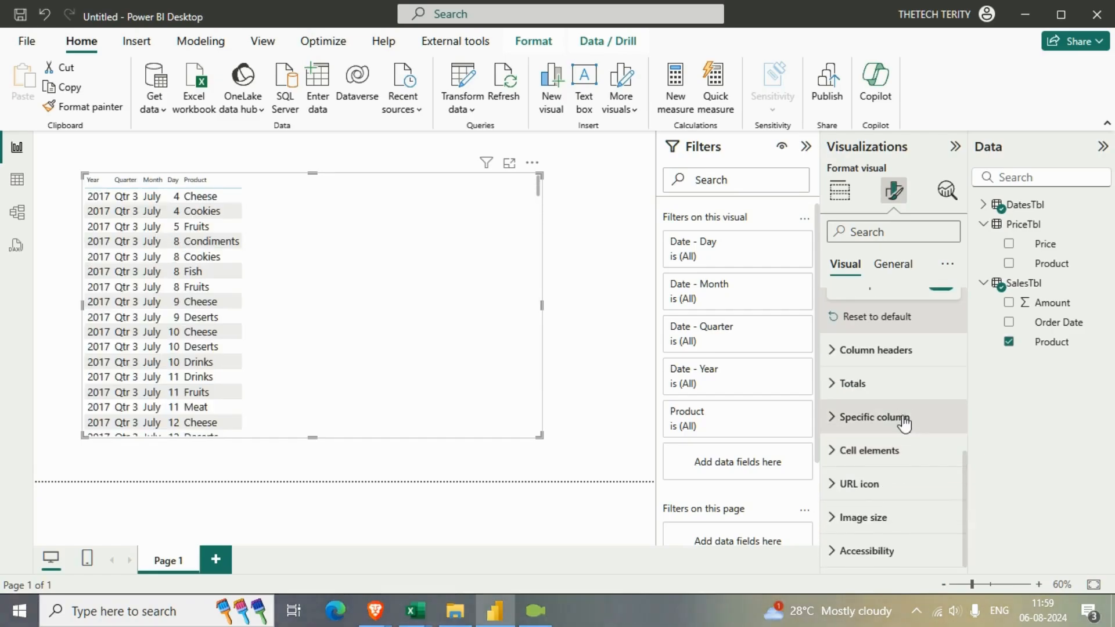
pyautogui.click(897, 350)
pyautogui.click(931, 434)
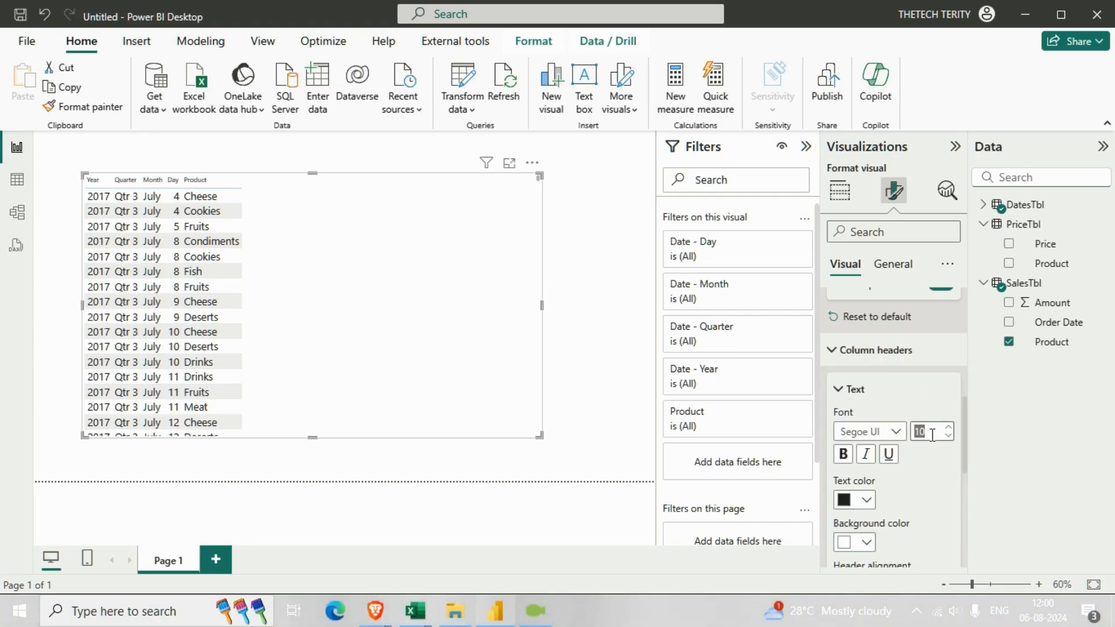
pyautogui.write('1')
pyautogui.click(843, 456)
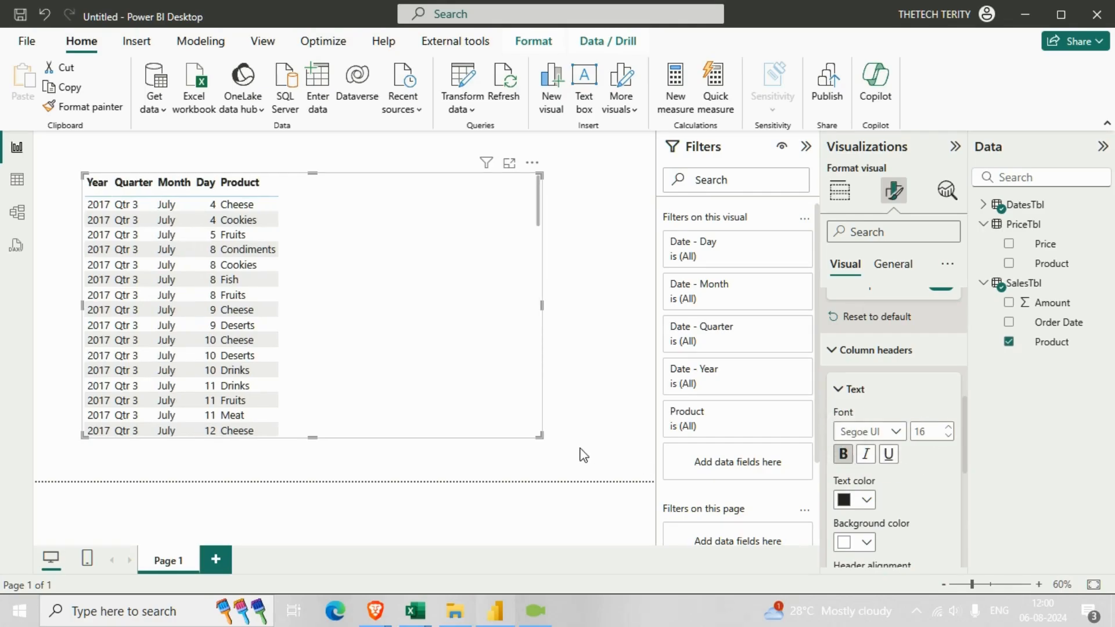
# - Enlarge the table visual and reposition it nearer the page's upper edge
pyautogui.moveTo(539, 434); pyautogui.dragTo(582, 480)
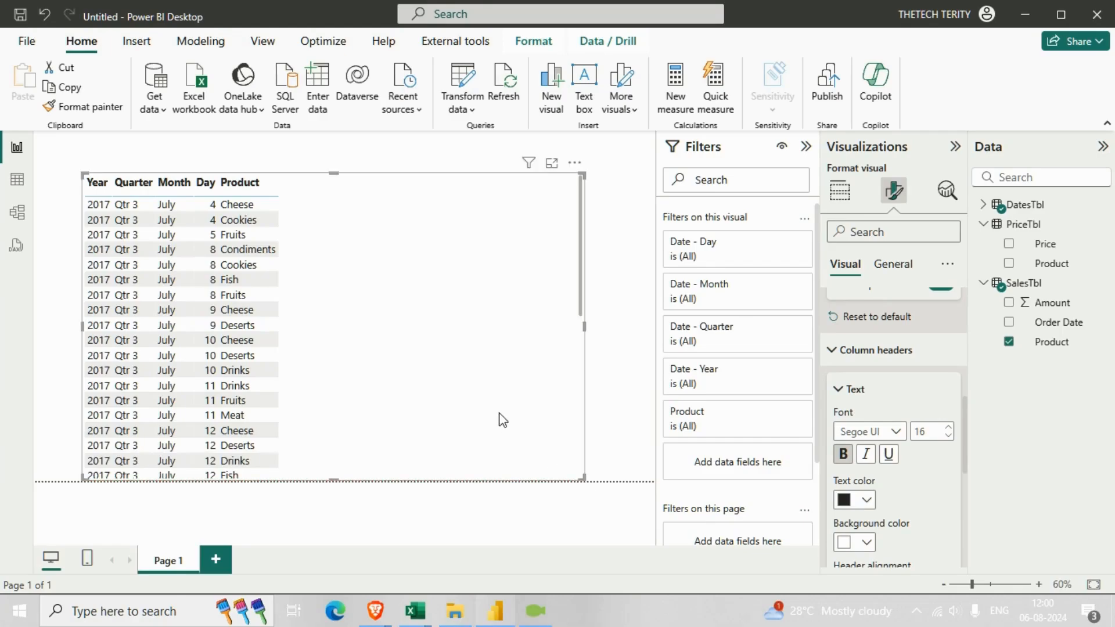
pyautogui.moveTo(497, 418); pyautogui.dragTo(480, 386)
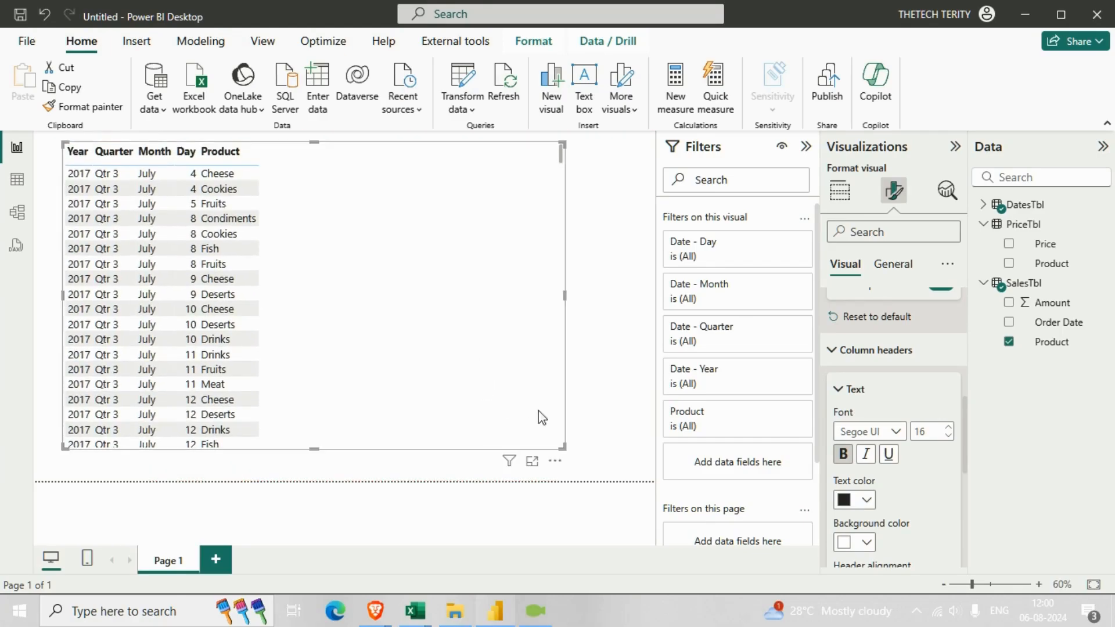
pyautogui.moveTo(564, 447); pyautogui.dragTo(555, 450)
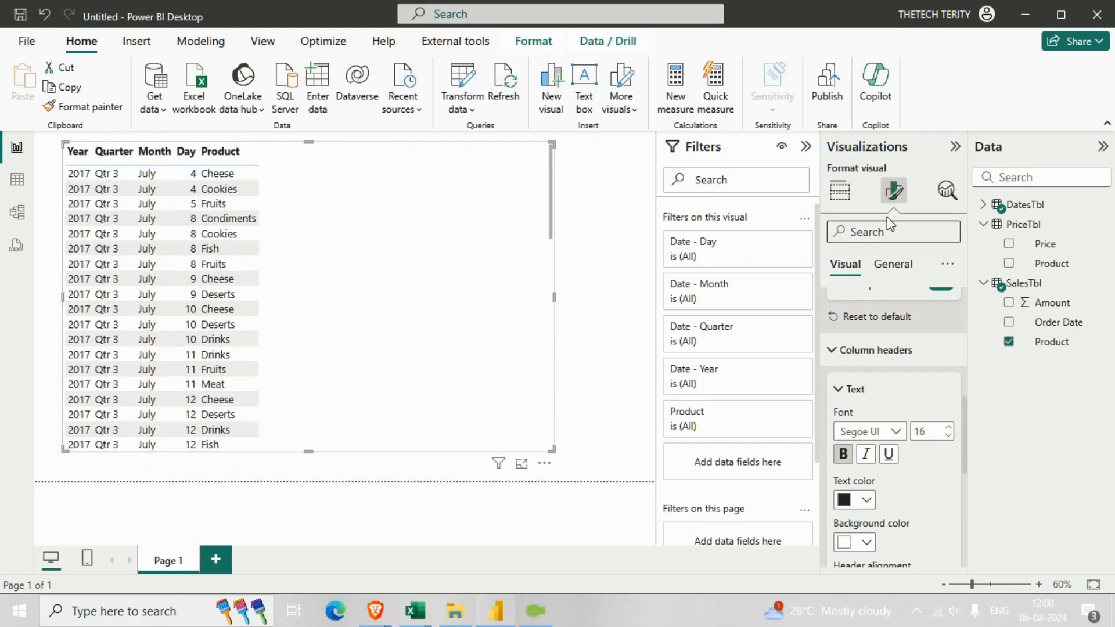
# - Remove Quarter and Day from the table visual's date hierarchy and collapse the PriceTbl and SalesTbl field lists
pyautogui.click(841, 195)
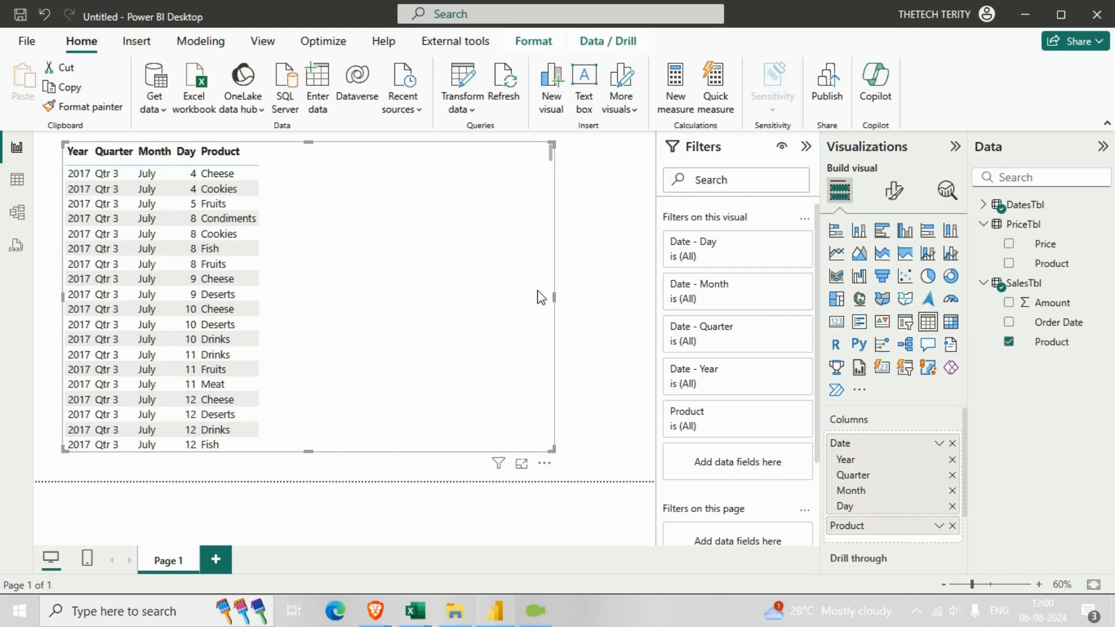
pyautogui.scroll(-2, 908, 447)
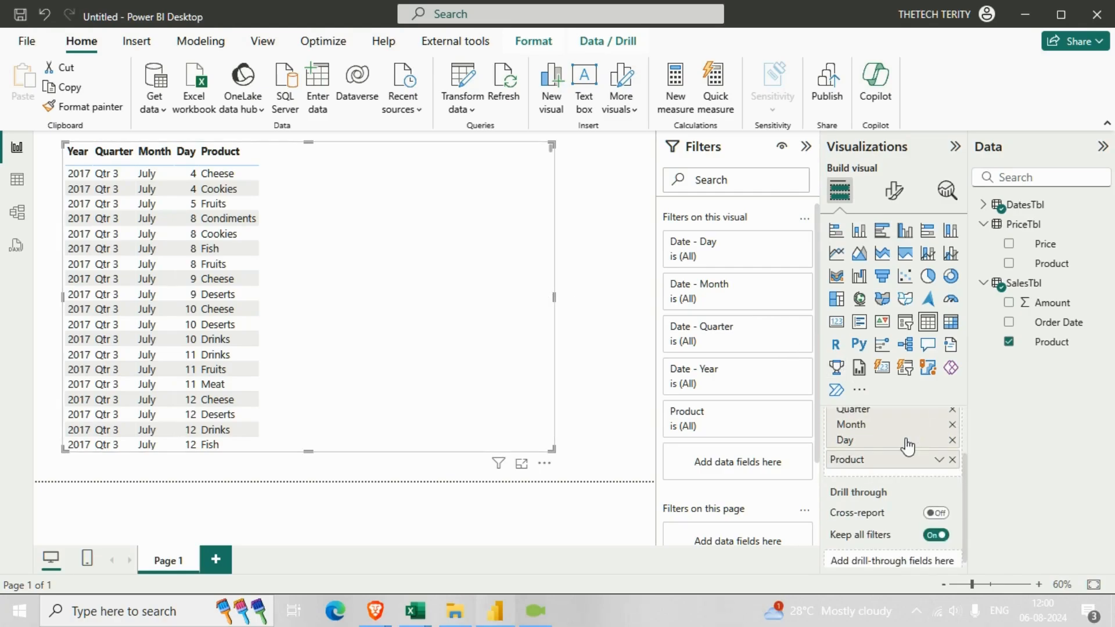
pyautogui.scroll(2, 907, 447)
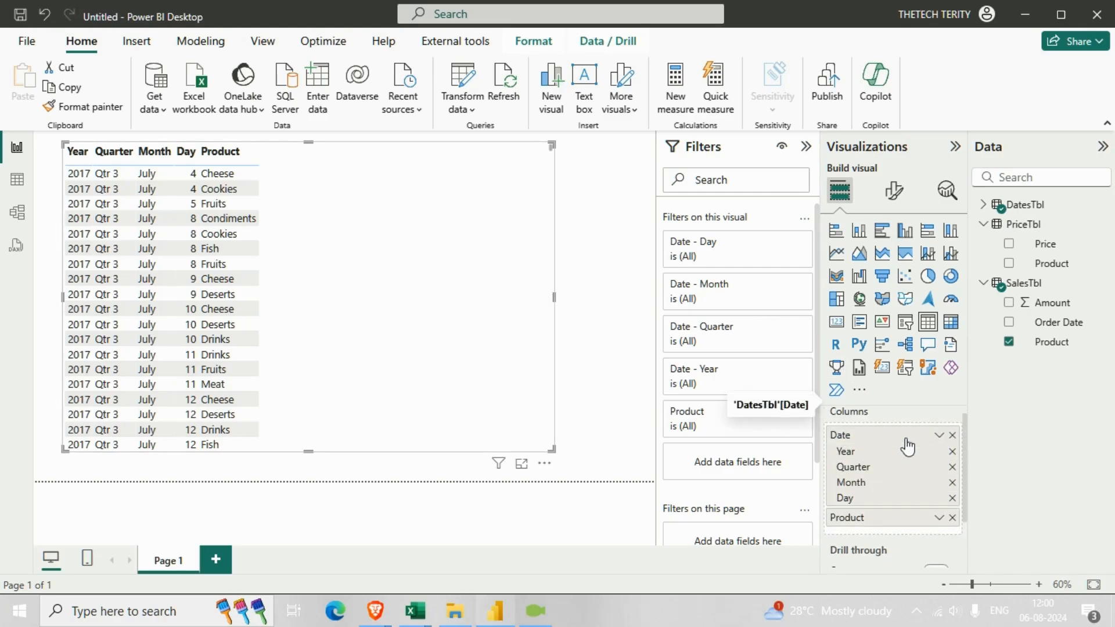
pyautogui.click(952, 474)
pyautogui.click(952, 491)
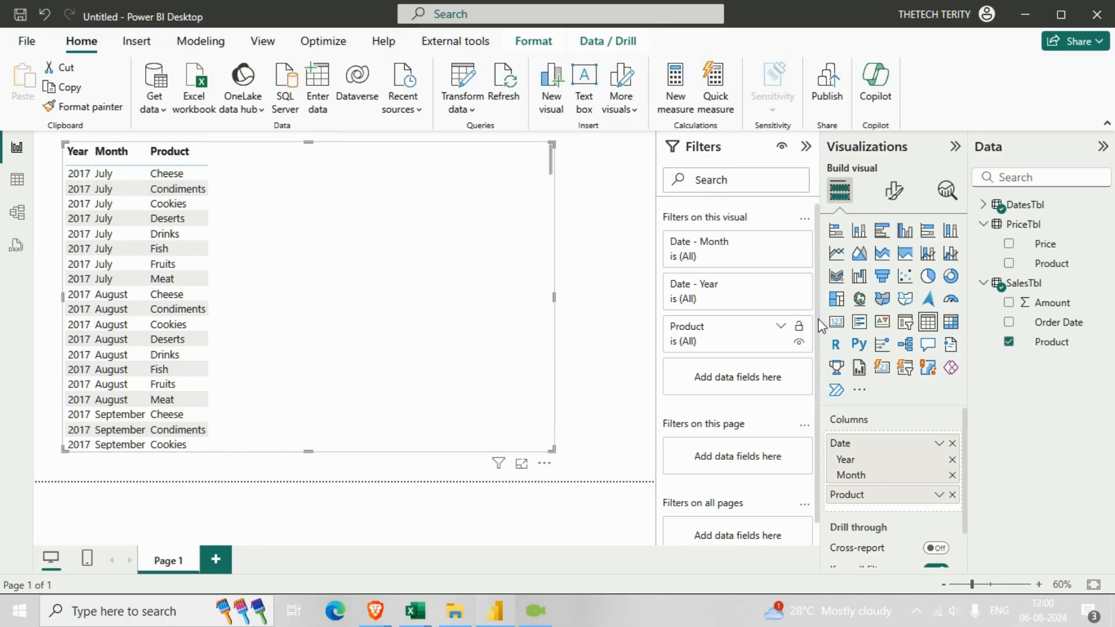
pyautogui.click(983, 225)
pyautogui.click(983, 244)
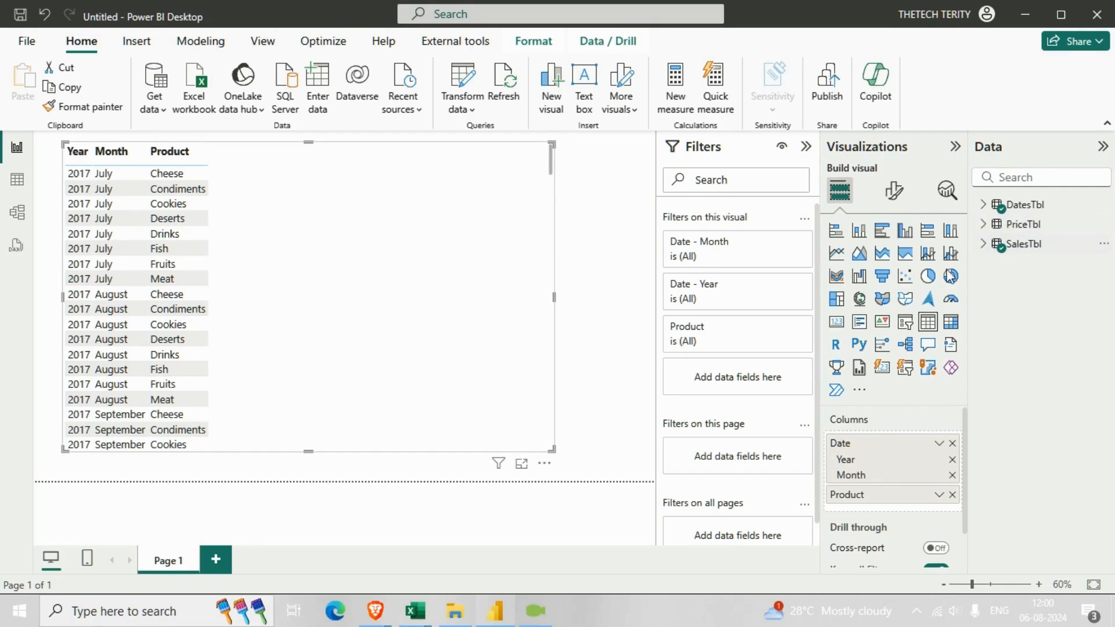
# - Create and load an empty one-column table named MeasuresTbl
pyautogui.click(581, 333)
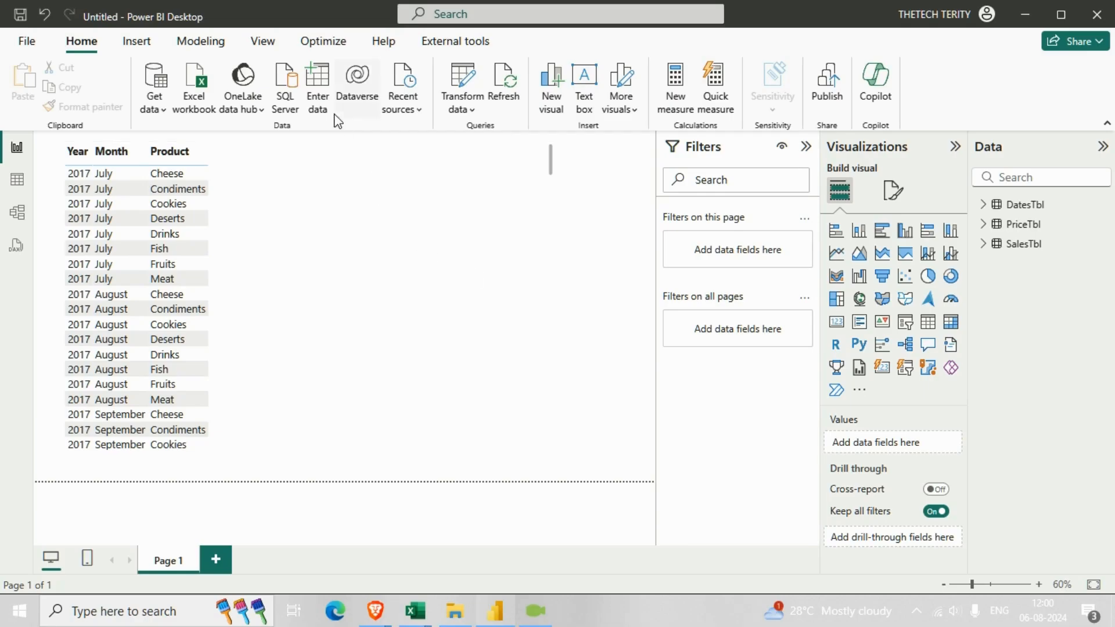
pyautogui.click(319, 99)
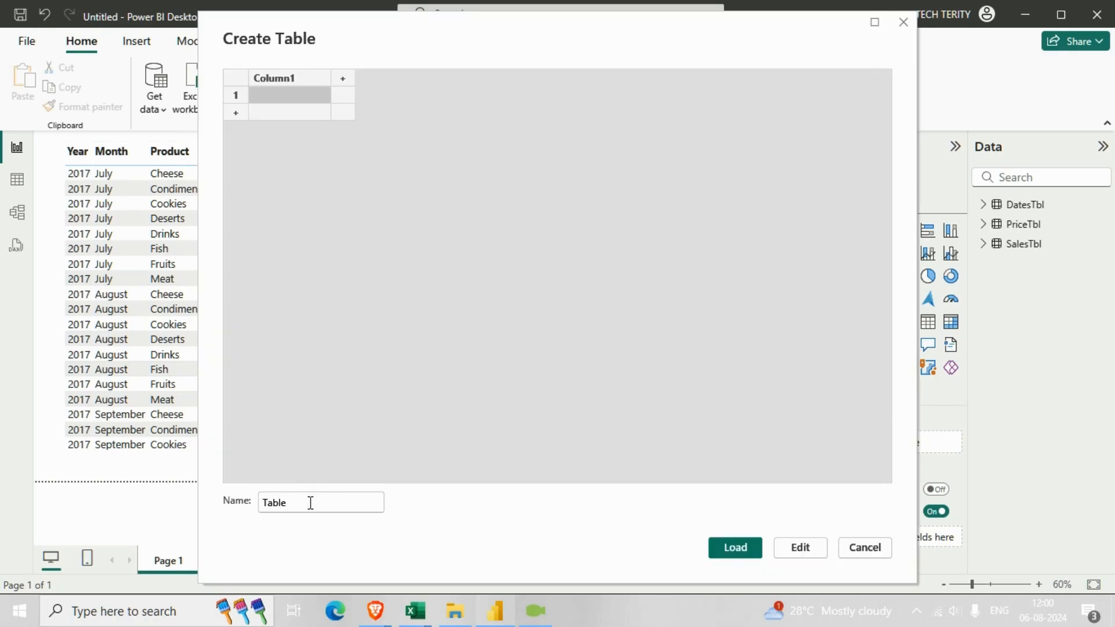
pyautogui.moveTo(311, 503); pyautogui.dragTo(262, 498)
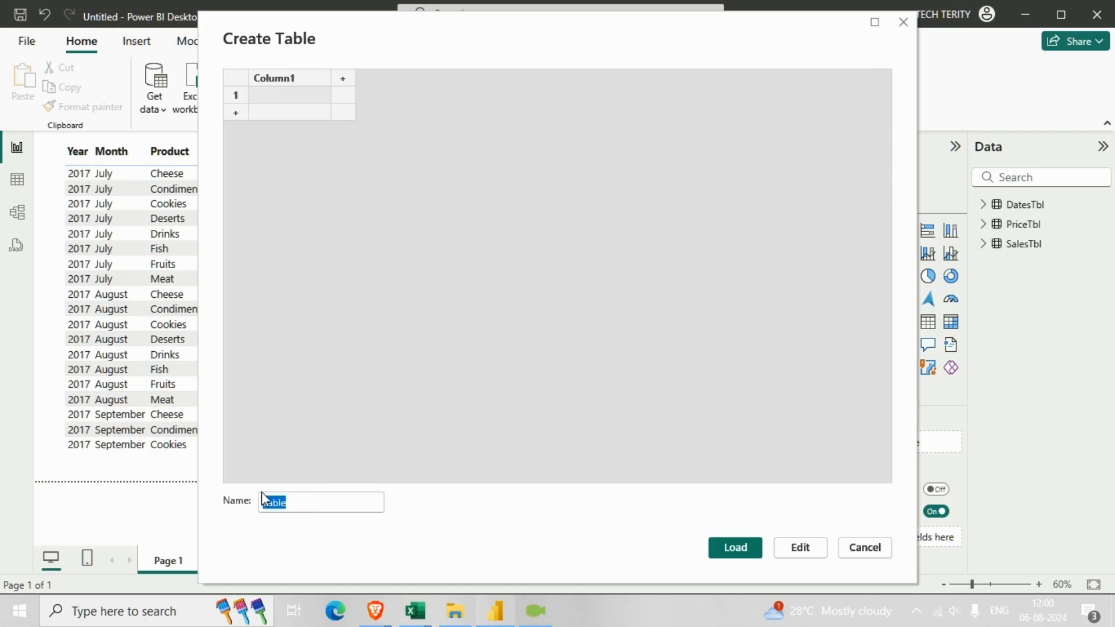
pyautogui.write('M')
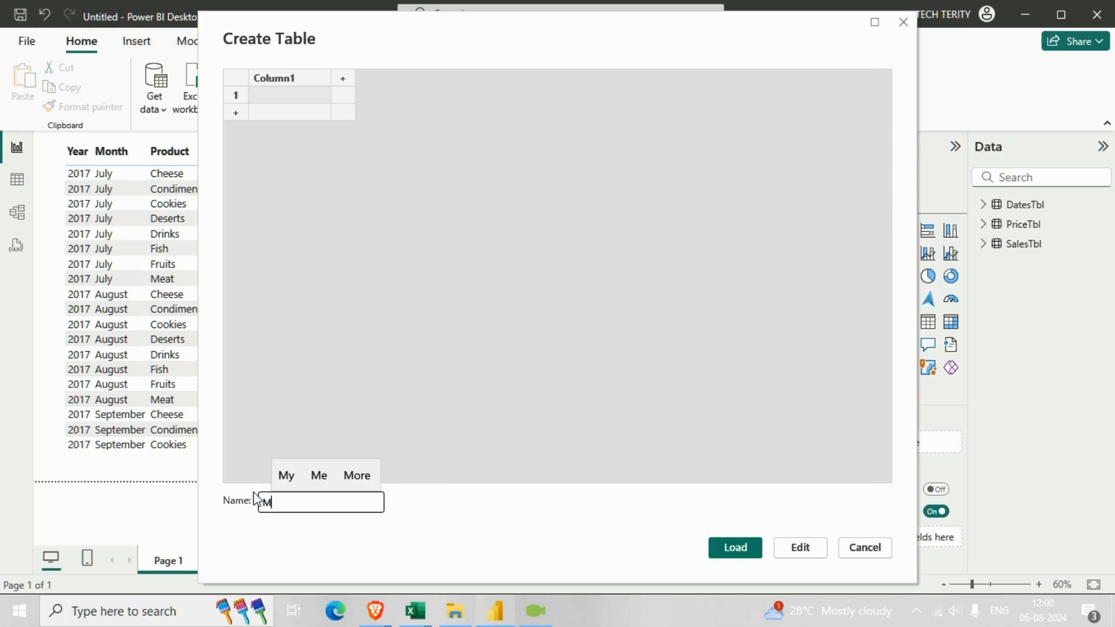
pyautogui.write('easures')
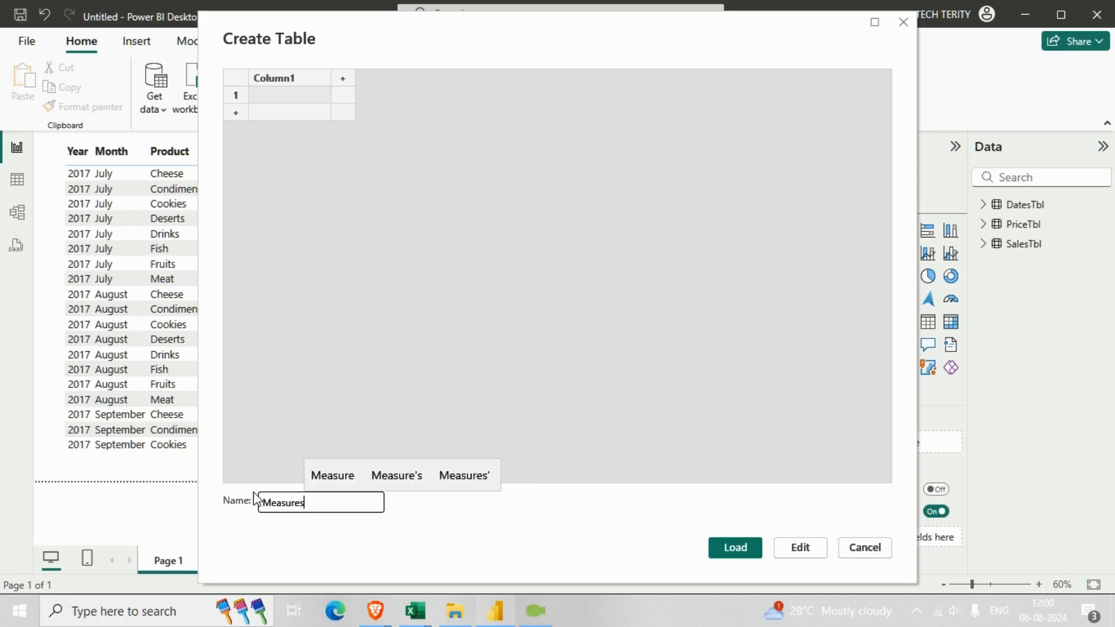
pyautogui.write('Tbl')
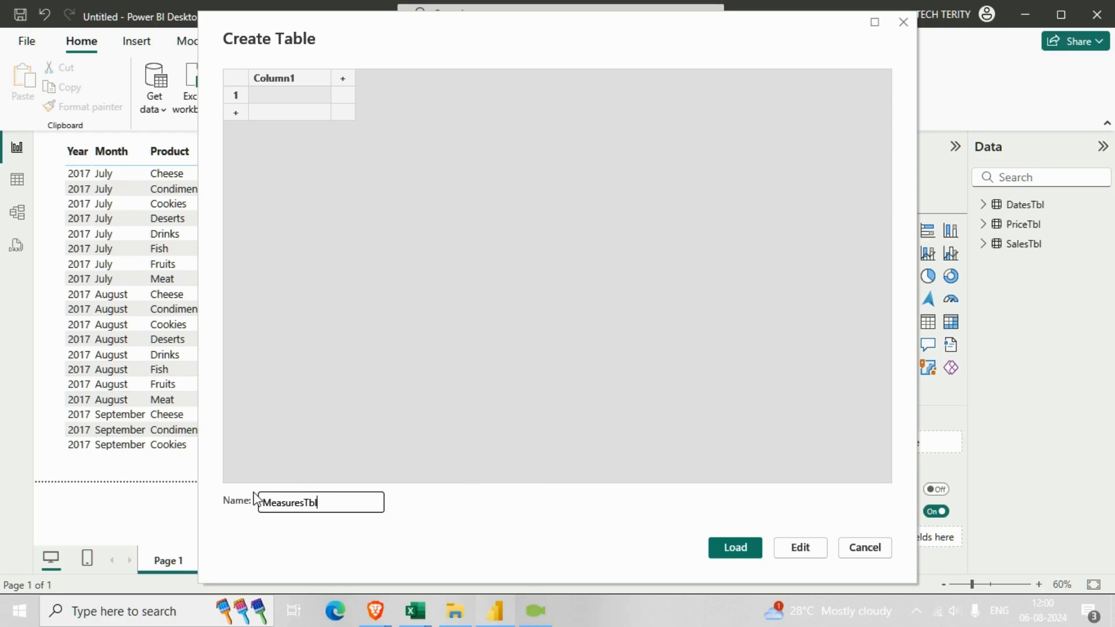
pyautogui.click(736, 555)
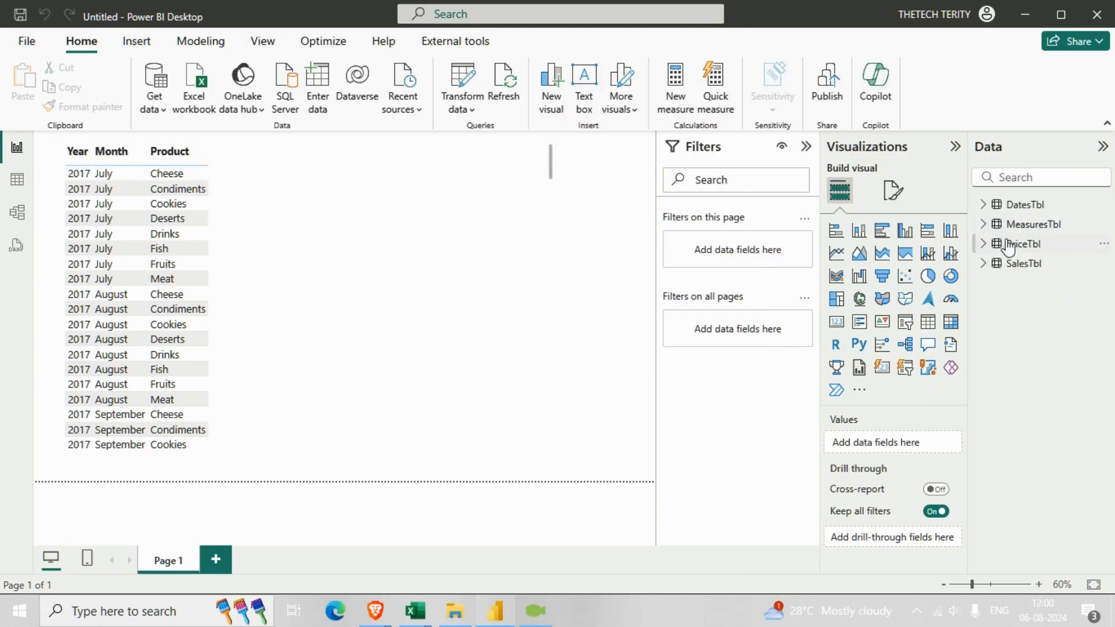
pyautogui.click(982, 224)
pyautogui.rightClick(1023, 234)
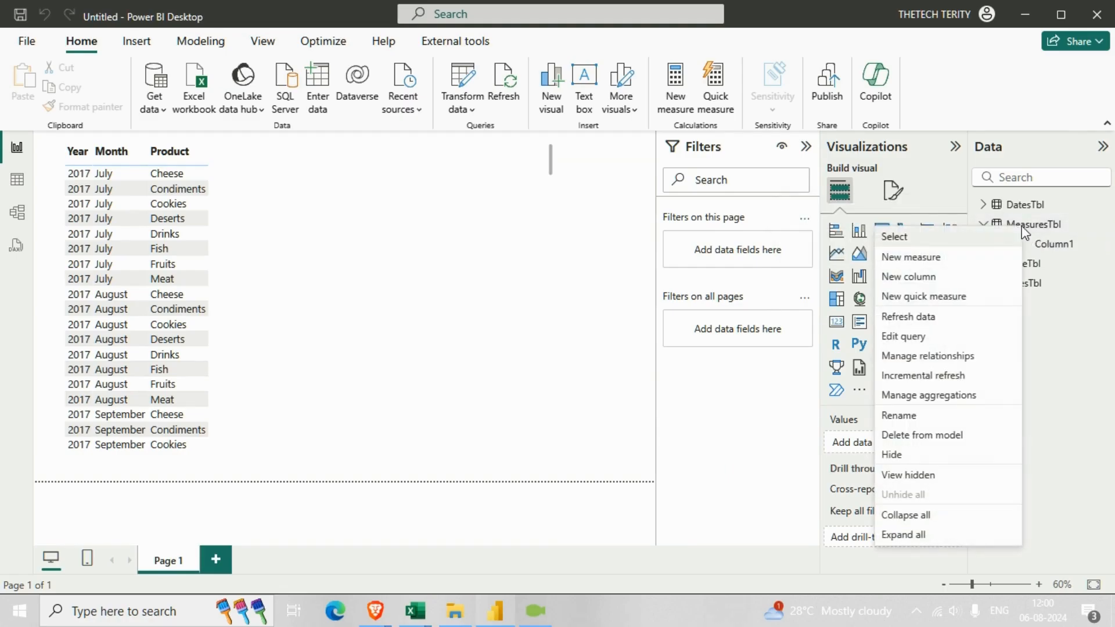
pyautogui.click(974, 260)
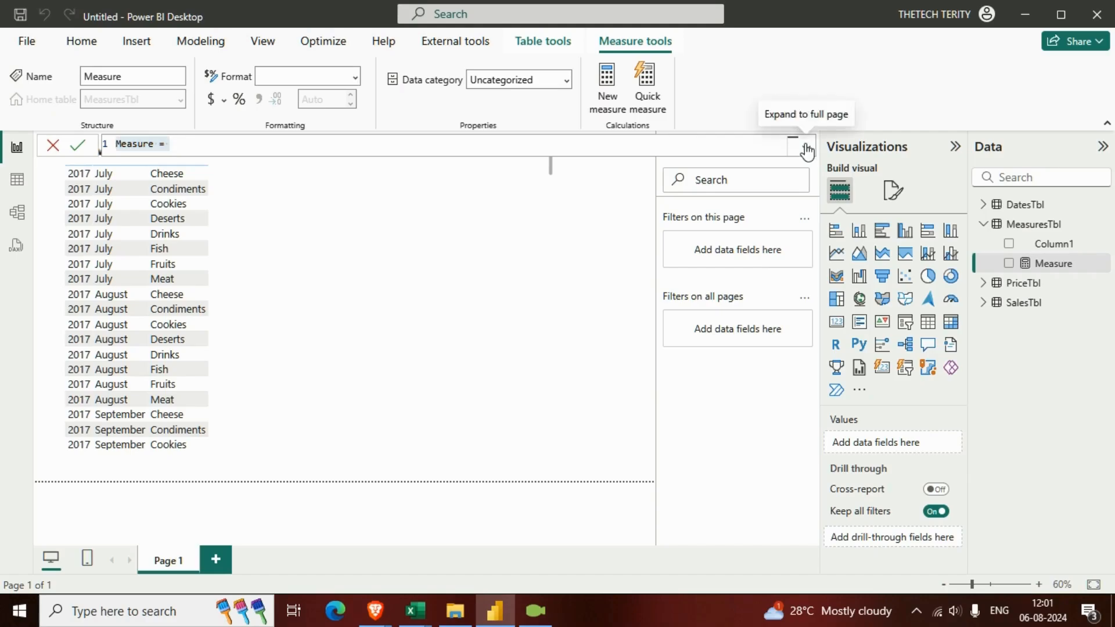
pyautogui.click(807, 148)
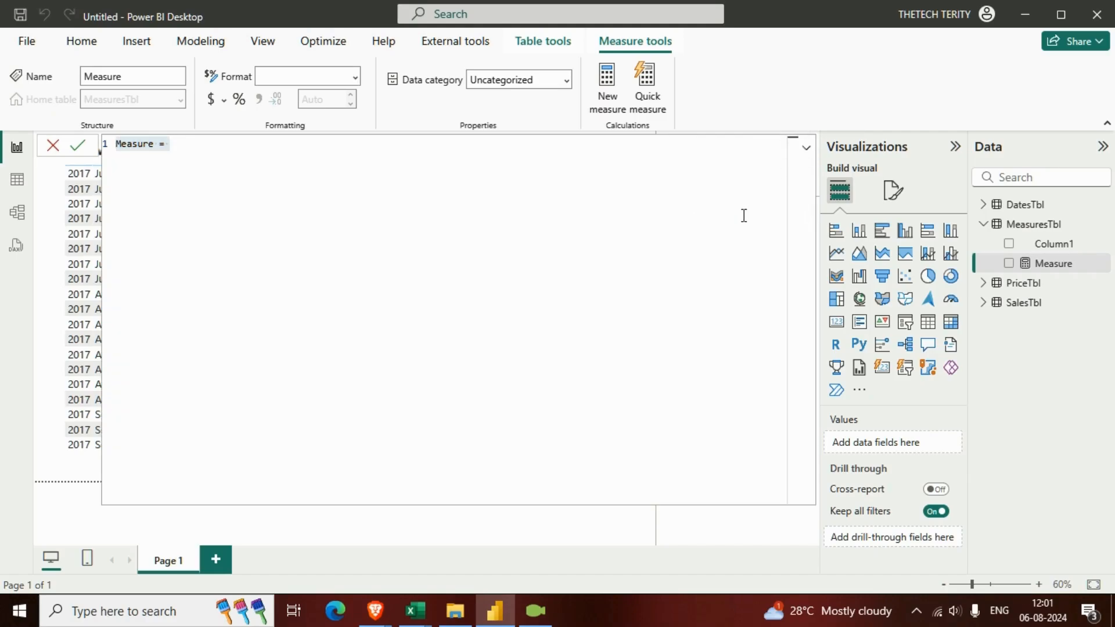
pyautogui.click(804, 149)
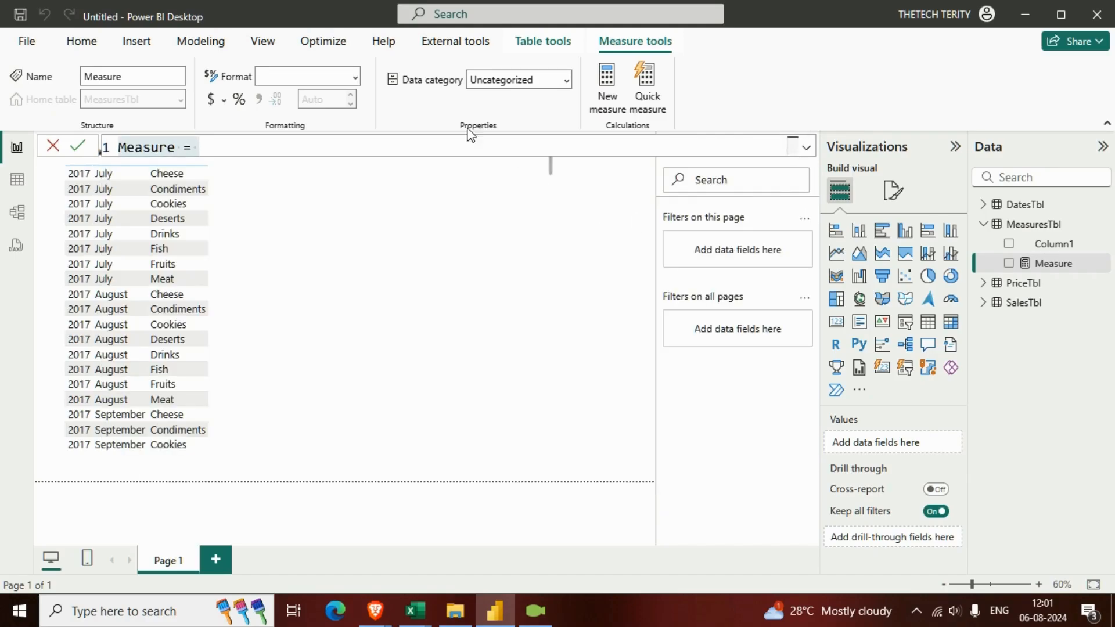
pyautogui.click(221, 46)
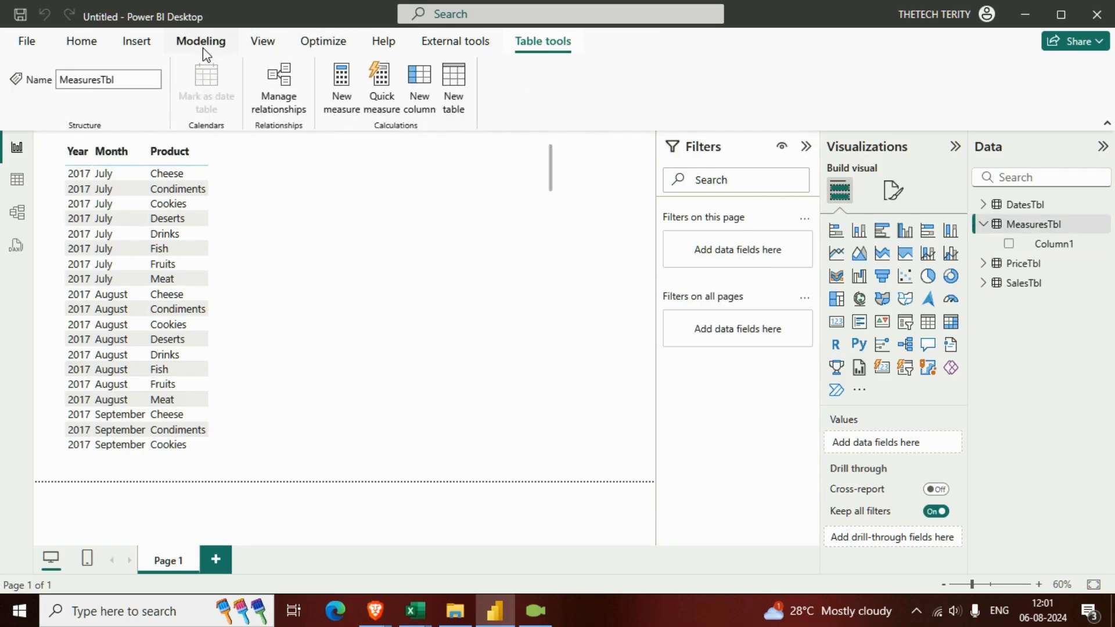
# - Start a new measure in MeasuresTbl with an expanded formula editor and name it OldSales
pyautogui.click(204, 48)
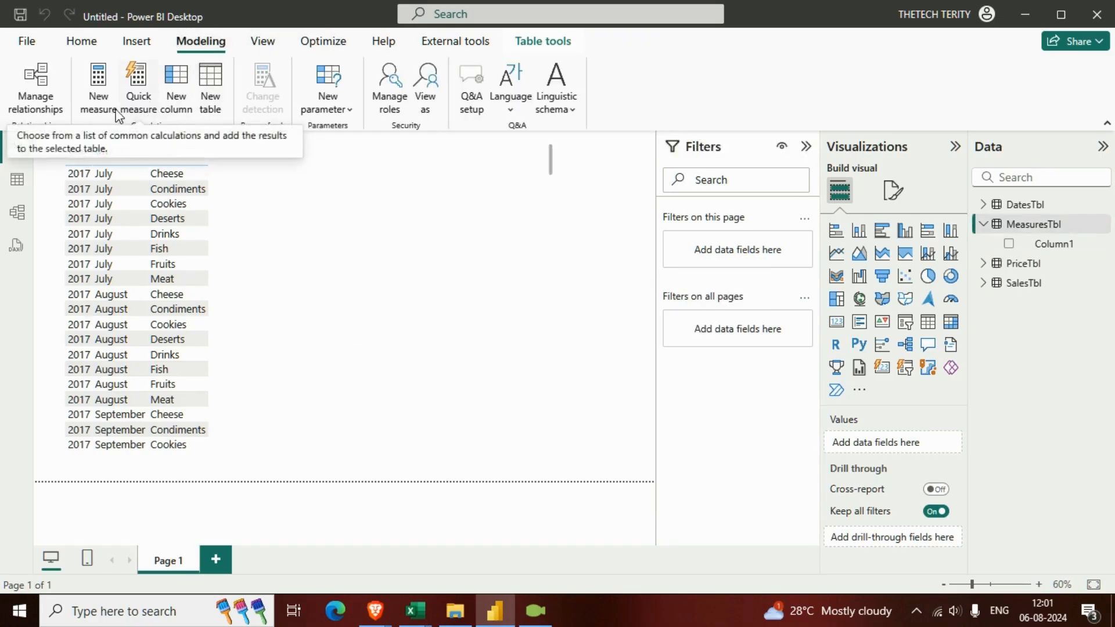
pyautogui.click(100, 108)
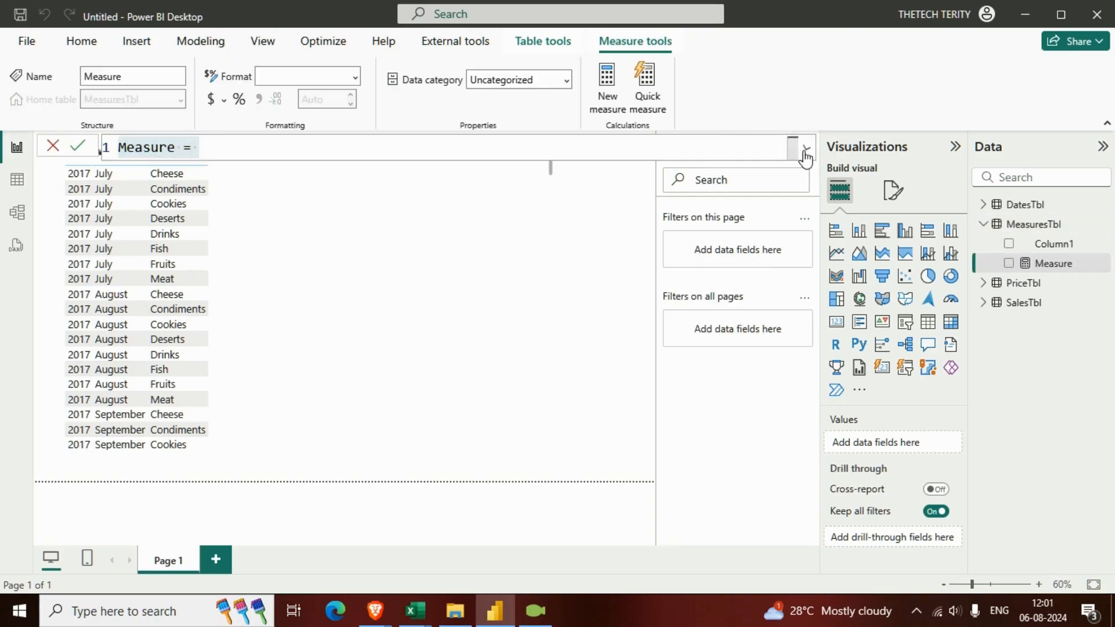
pyautogui.click(804, 148)
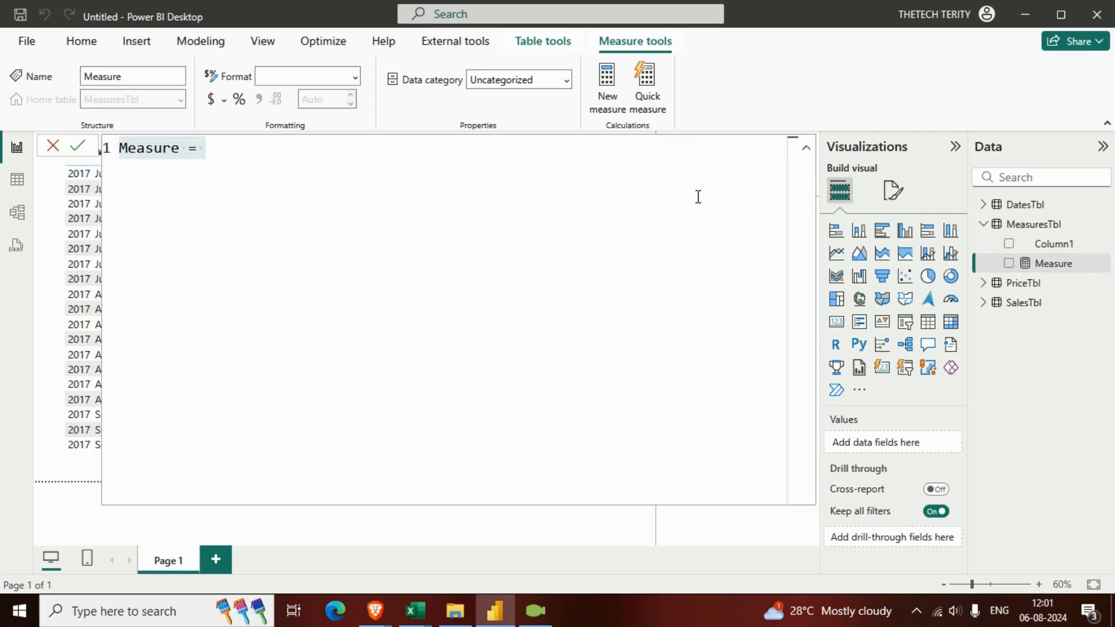
pyautogui.write('O')
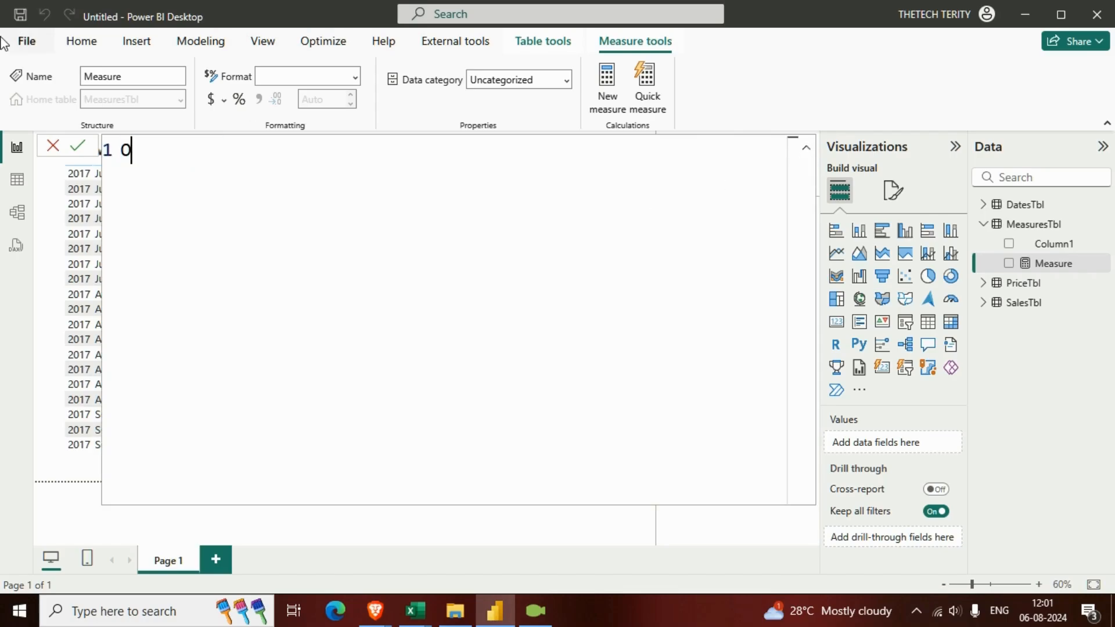
pyautogui.write('ldSal')
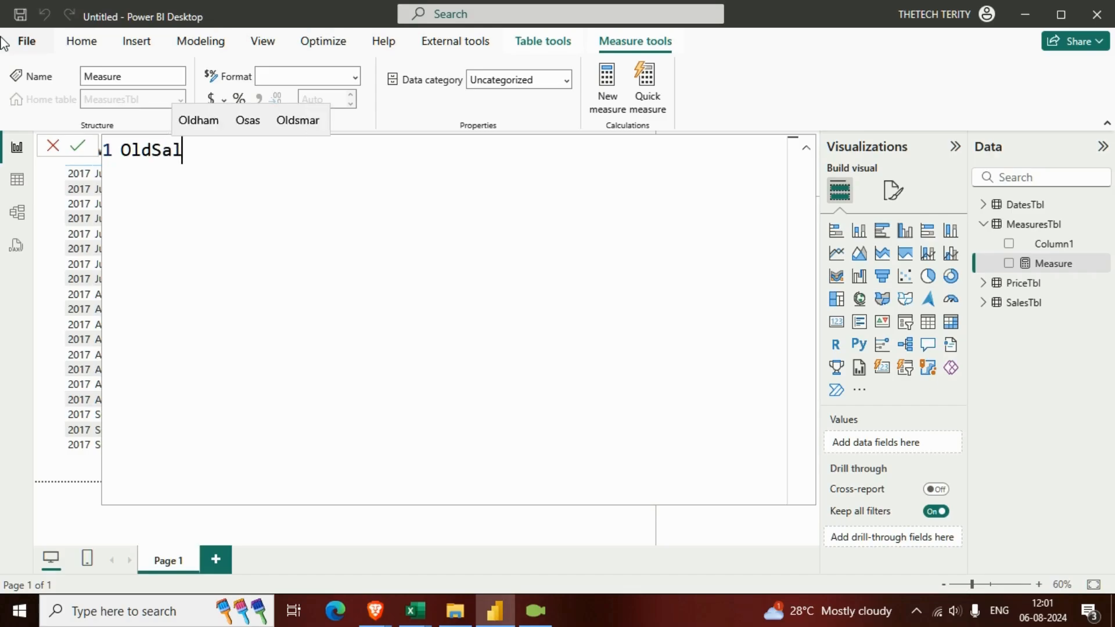
pyautogui.write('es = ')
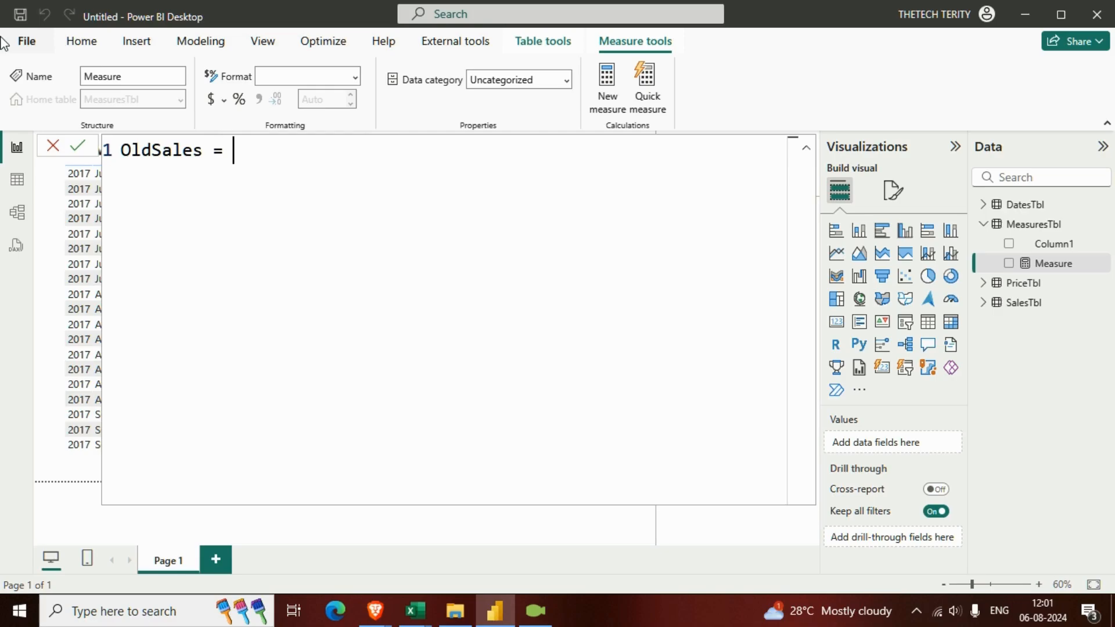
# - Begin the OldSales formula with the SUMX function, using SalesTbl as its table argument
pyautogui.write('sumx')
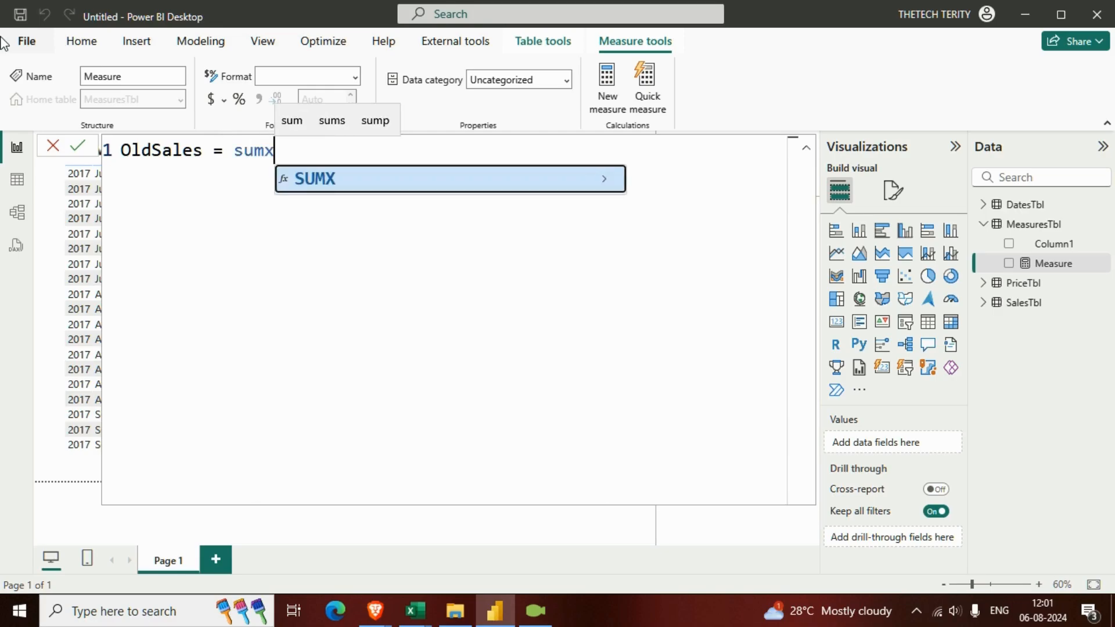
pyautogui.press('Tab')
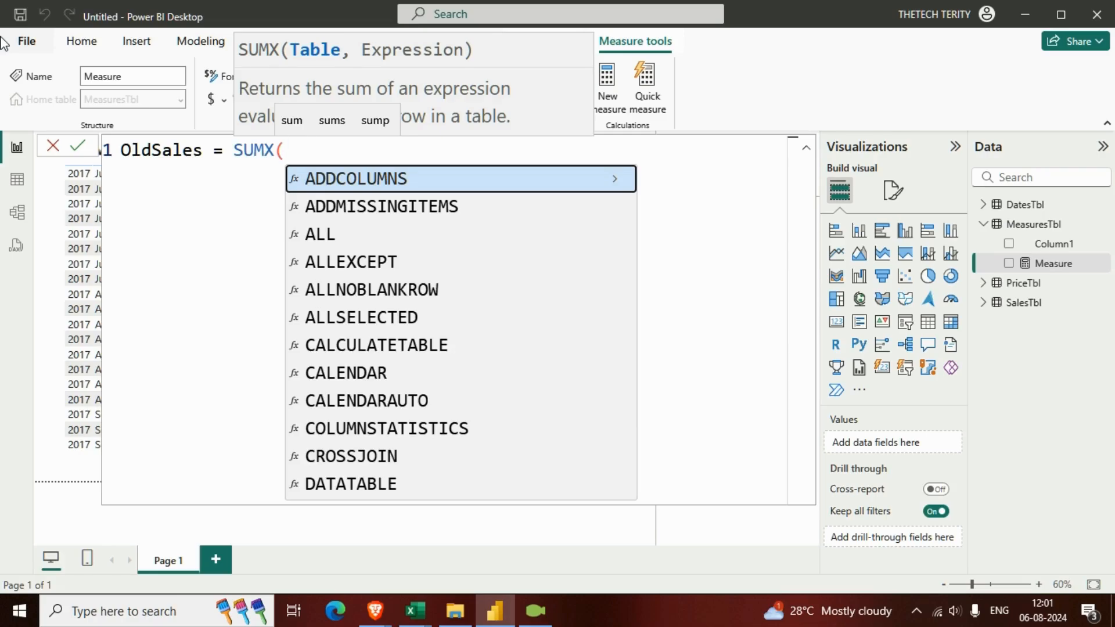
pyautogui.press('BackSpace')
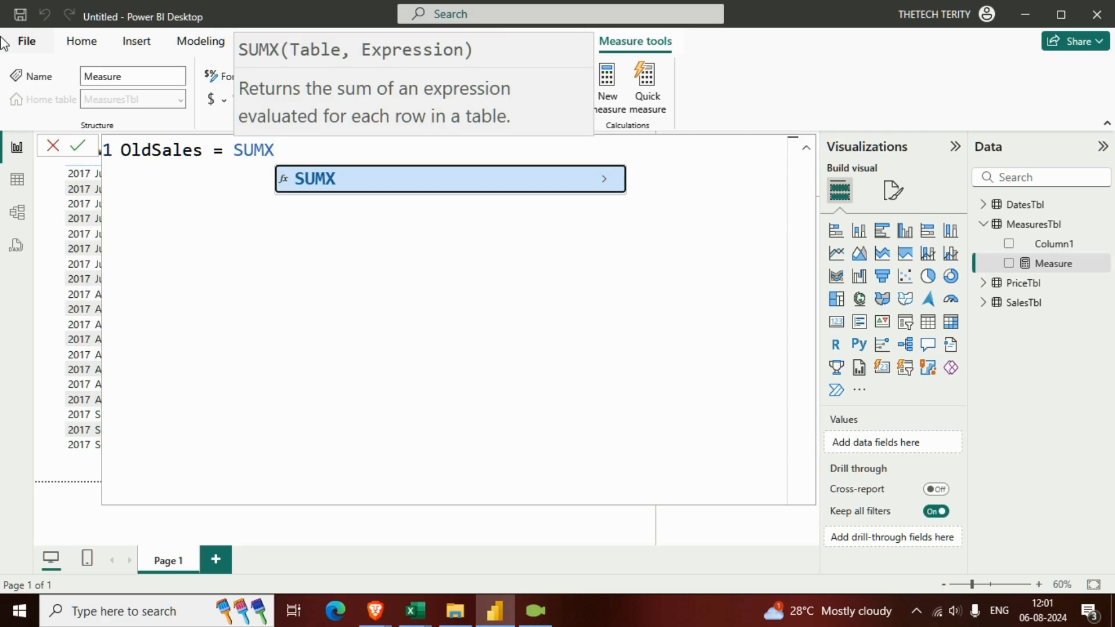
pyautogui.write('(')
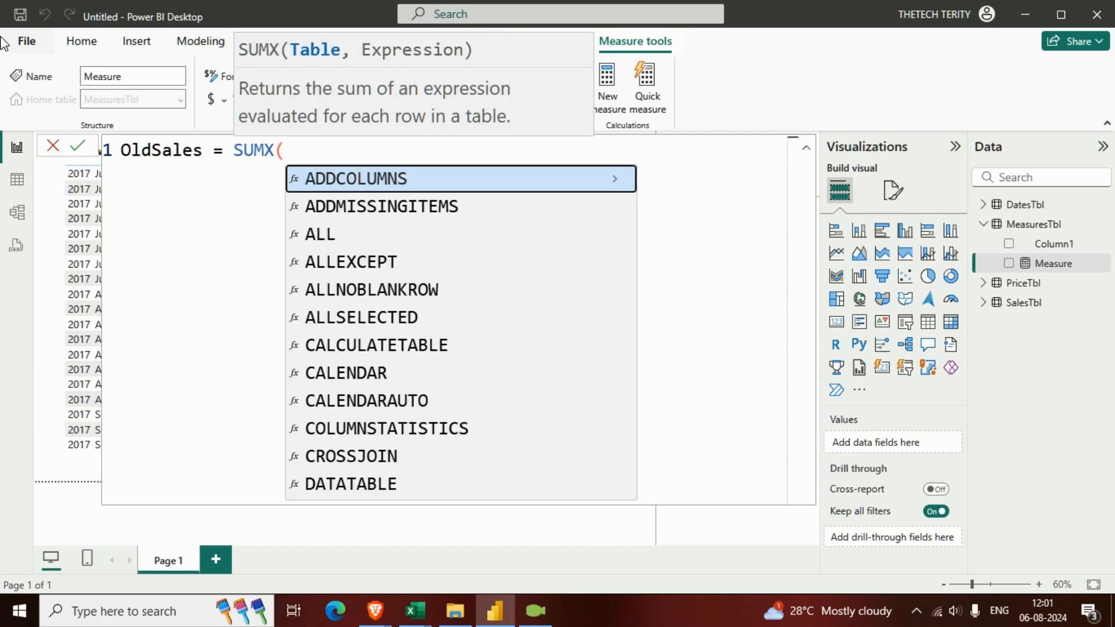
pyautogui.write('sales')
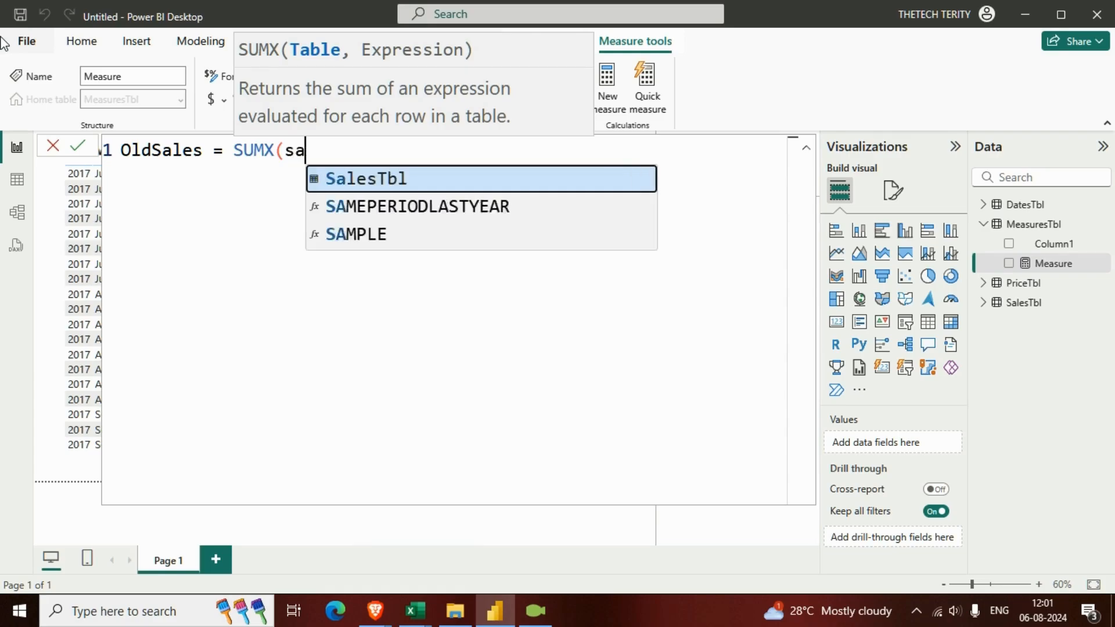
pyautogui.press('Tab')
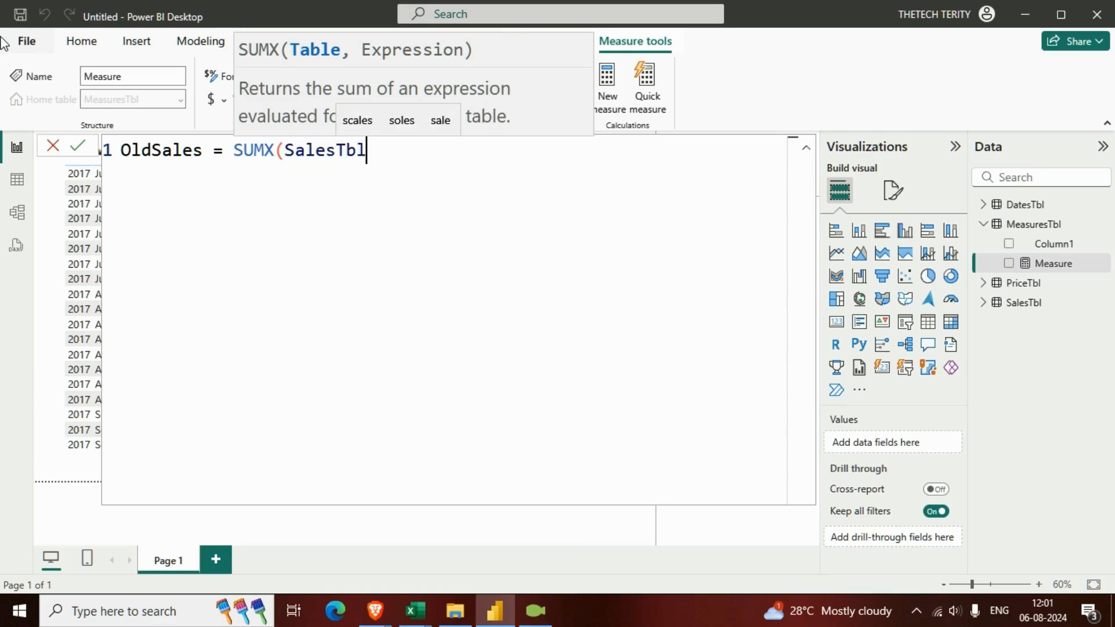
# - Enter SalesTbl[Amount] followed by the multiplication operator as the start of the SUMX expression
pyautogui.write(', amoun')
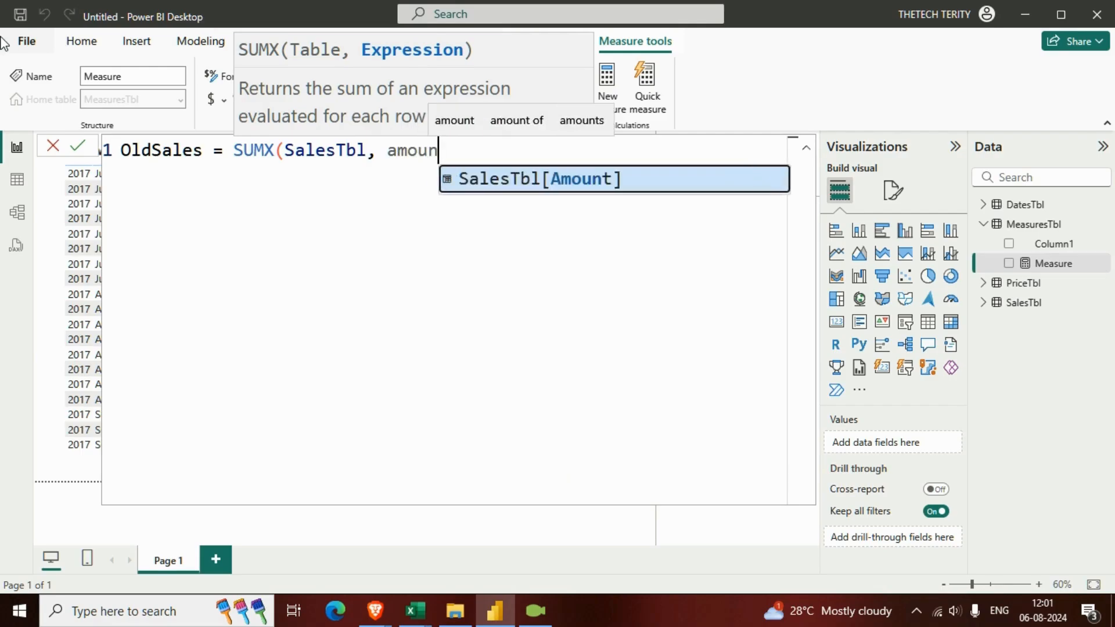
pyautogui.press('Tab')
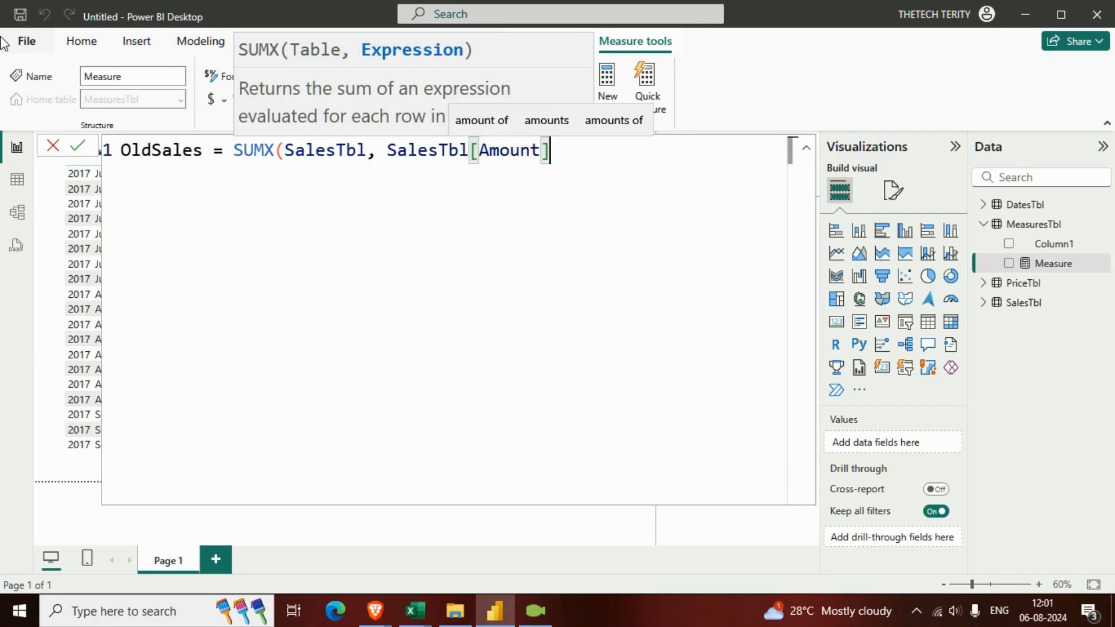
pyautogui.write('*p')
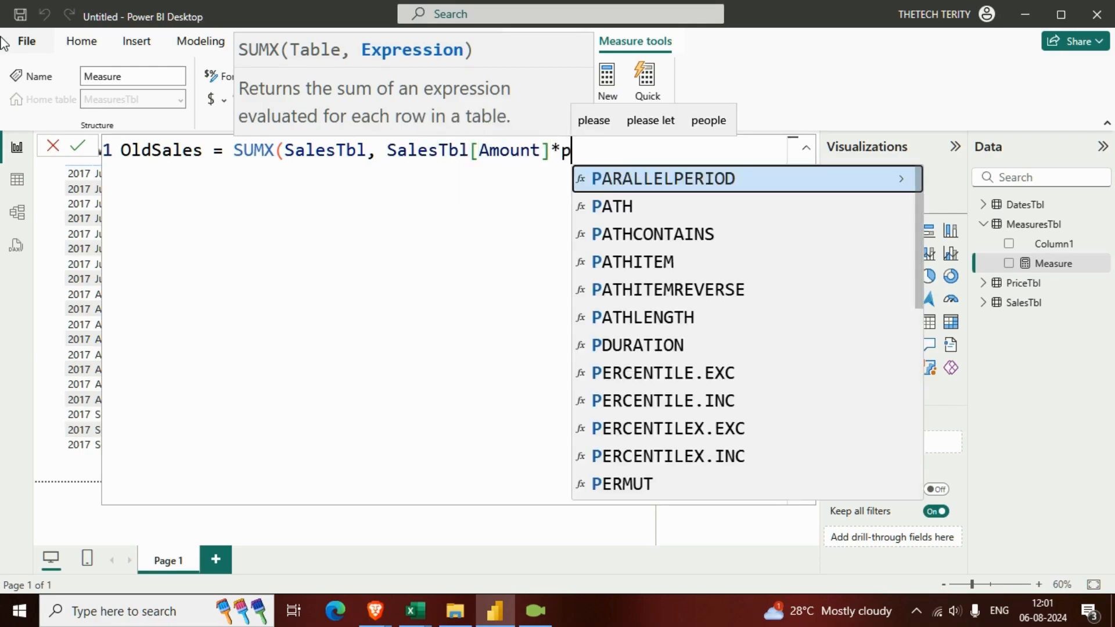
pyautogui.write('rice')
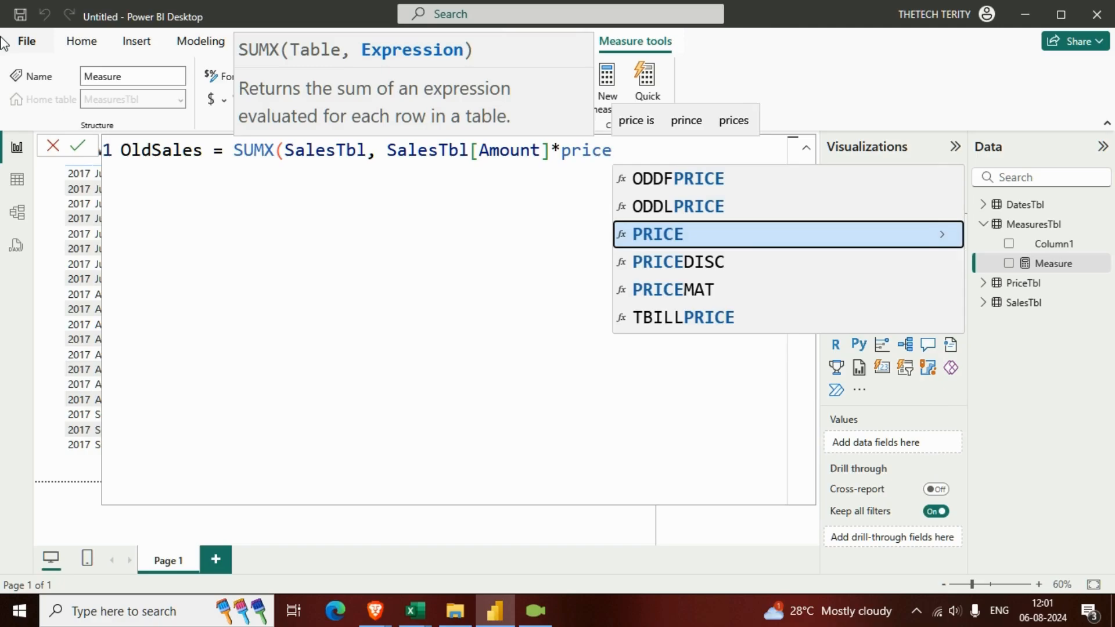
pyautogui.press('BackSpace')
pyautogui.press('BackSpace')
pyautogui.press('BackSpace')
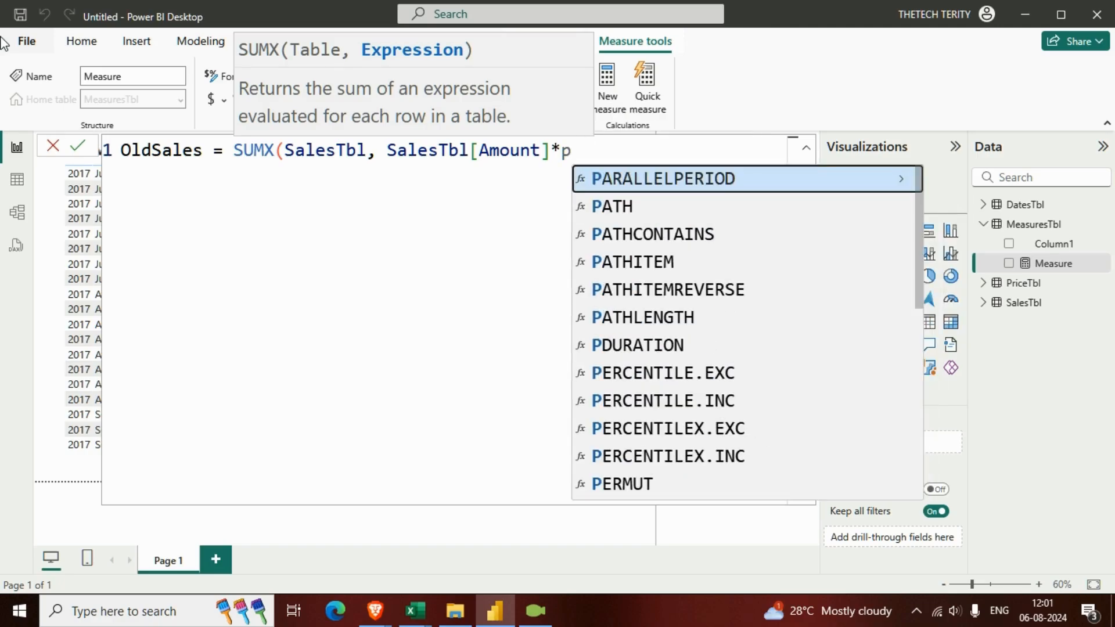
pyautogui.press('BackSpace')
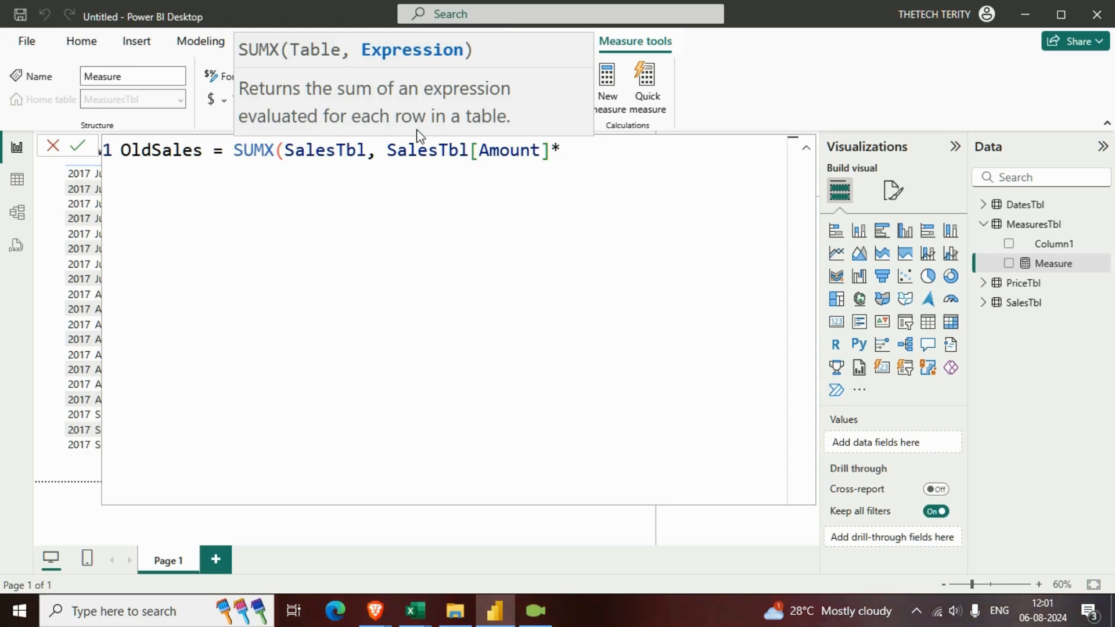
# - Complete the product in the SUMX expression with RELATED(PriceTbl[Price])
pyautogui.write('rela')
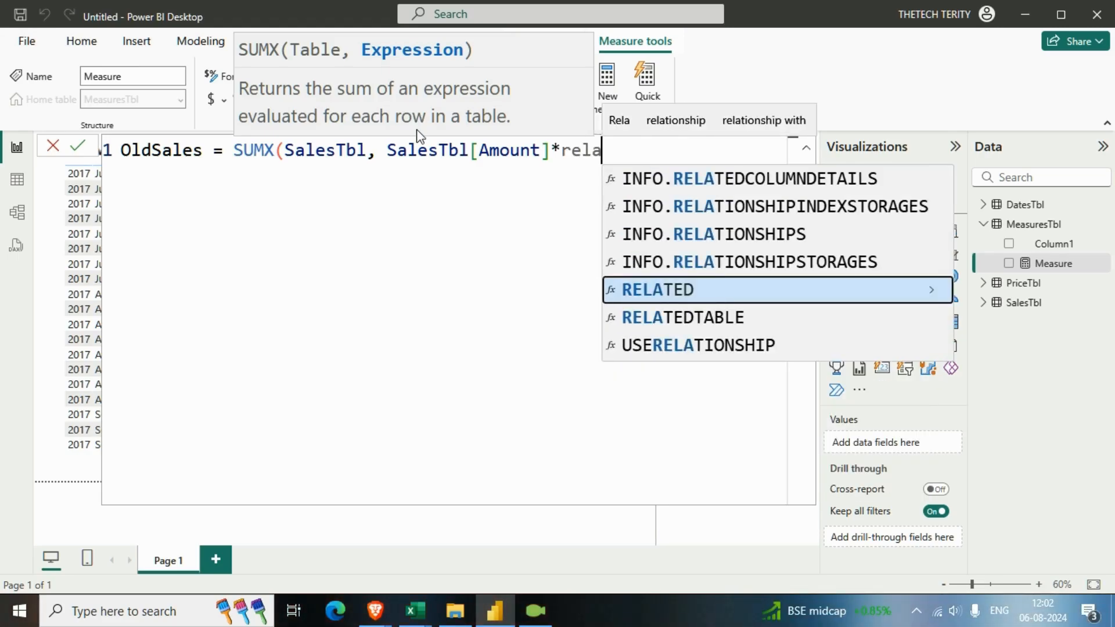
pyautogui.press('Tab')
pyautogui.press('BackSpace')
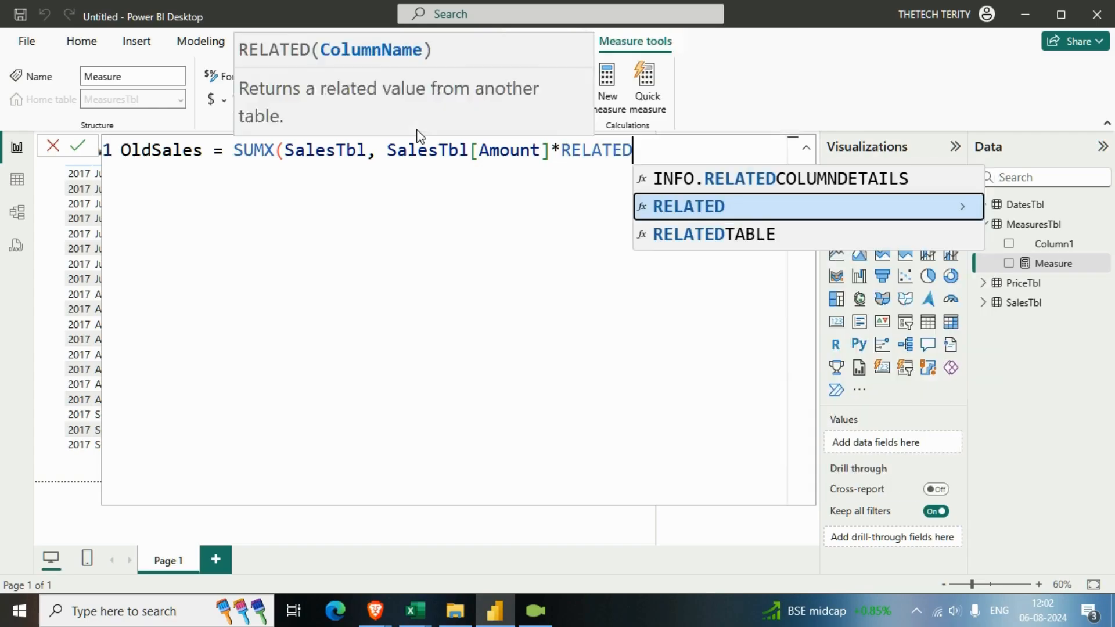
pyautogui.write('(')
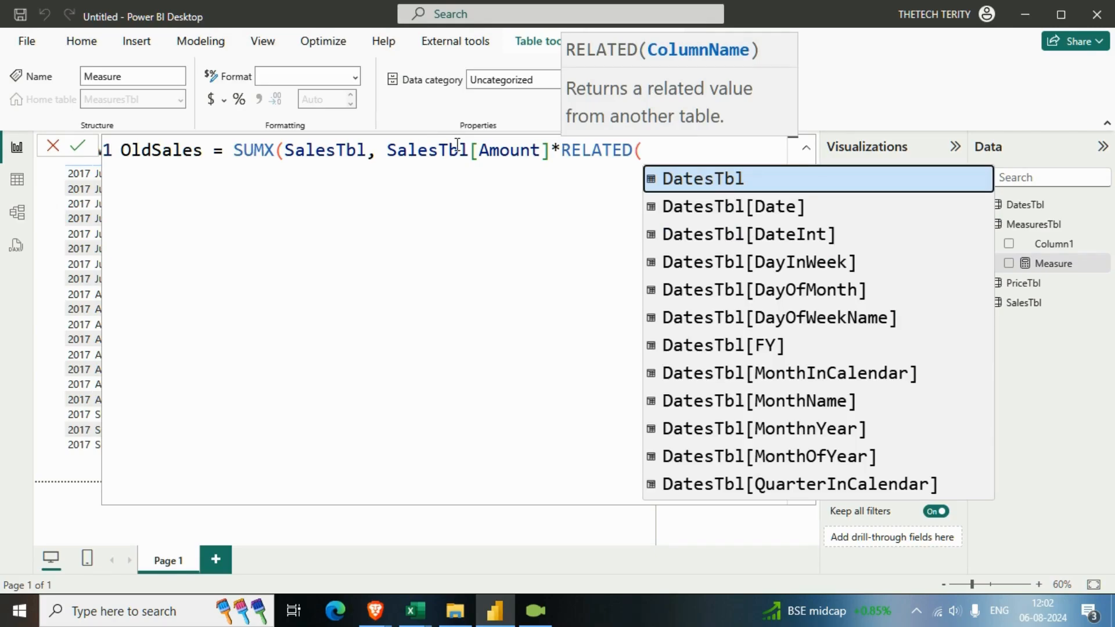
pyautogui.write('price')
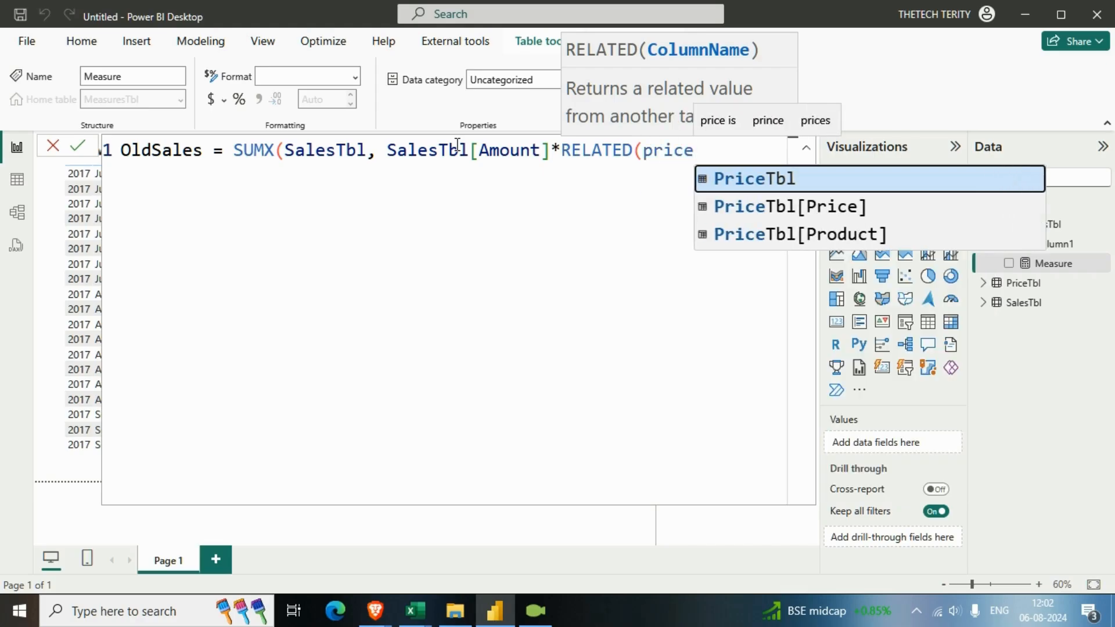
pyautogui.press('Down')
pyautogui.press('Tab')
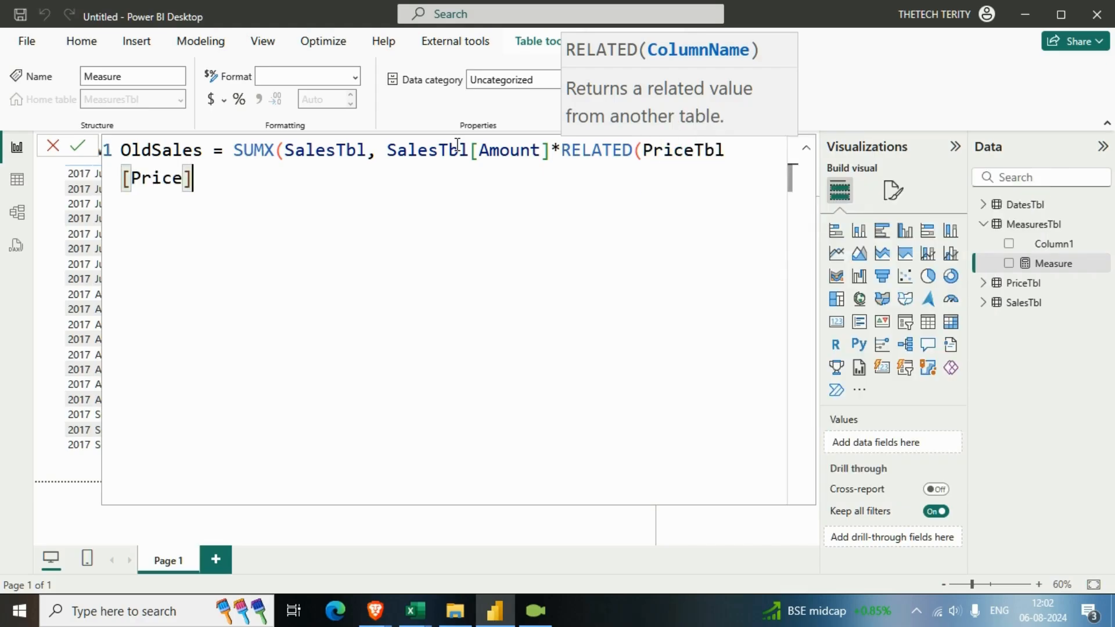
pyautogui.write(')')
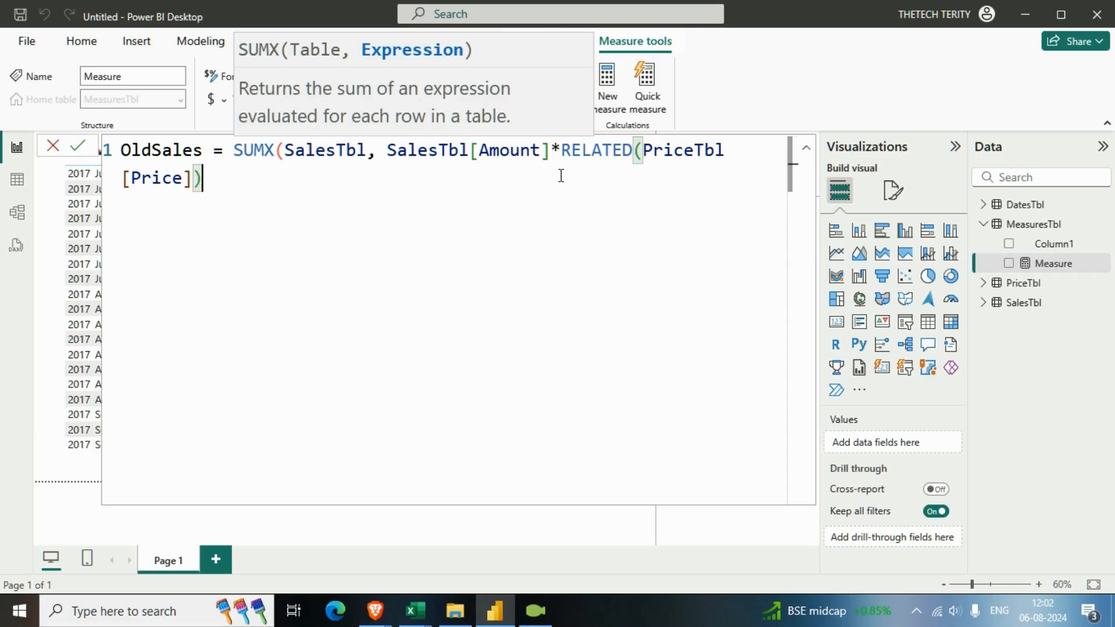
# - Place the SUMX formula on its own indented line, add its closing parenthesis, and commit the OldSales measure
pyautogui.click(239, 152)
pyautogui.hotkey('shift', 'Return')
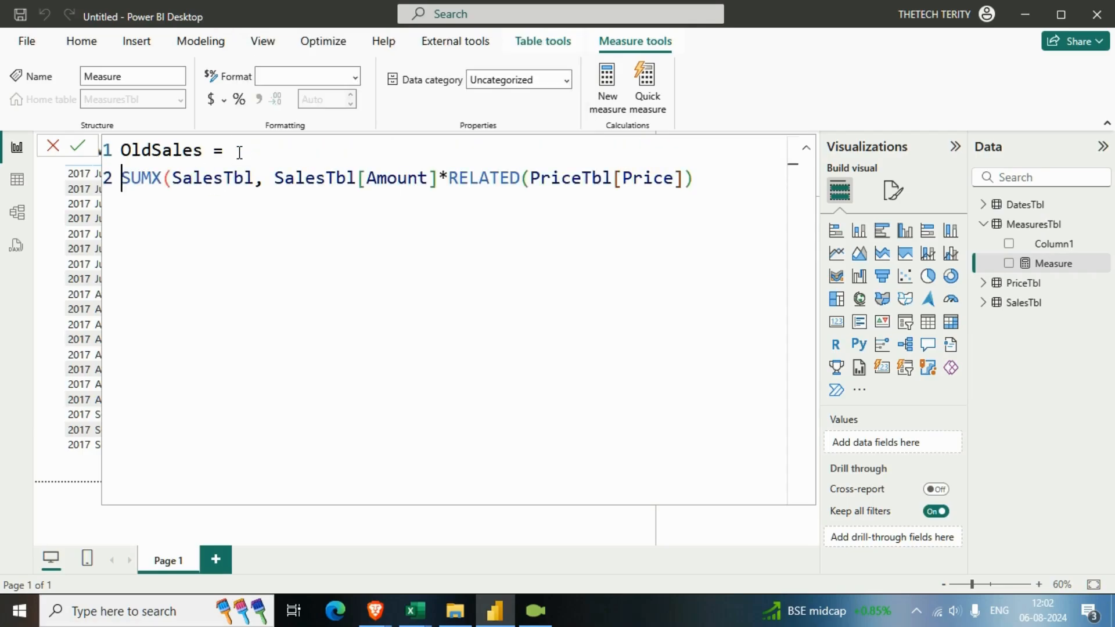
pyautogui.press('Tab')
pyautogui.click(750, 185)
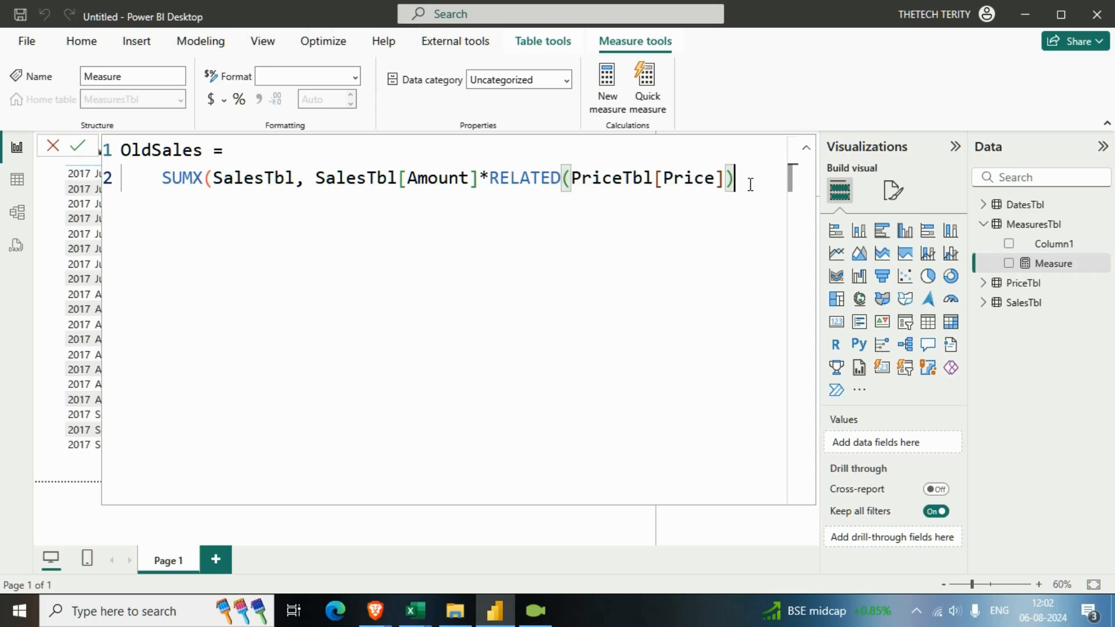
pyautogui.write(')')
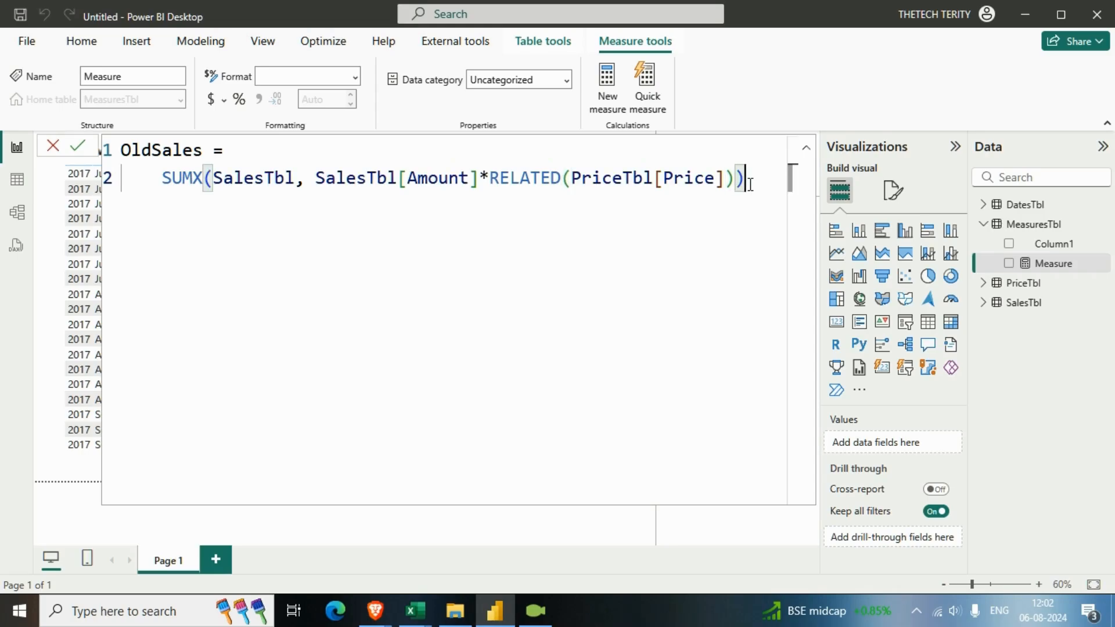
pyautogui.press('Return')
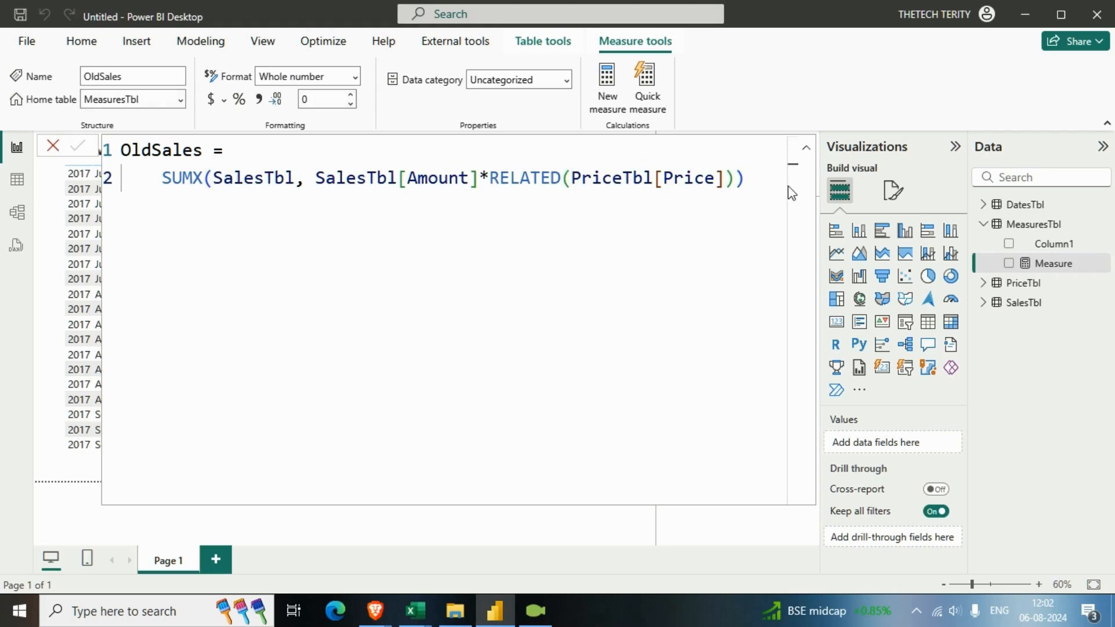
pyautogui.click(805, 149)
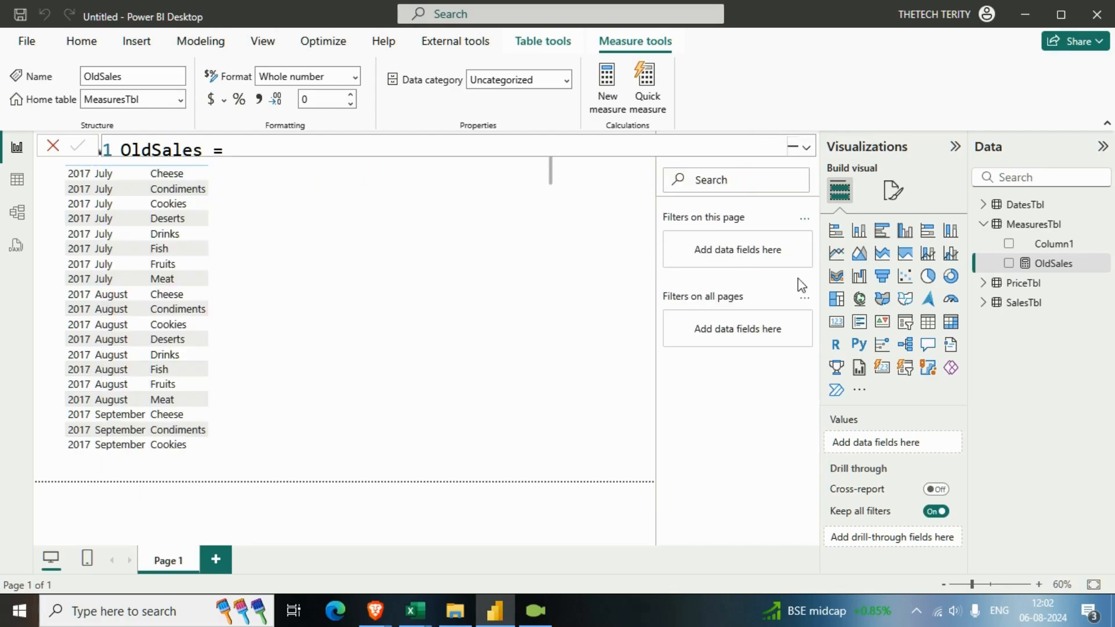
# - Add the OldSales measure to the report page as a new visual
pyautogui.click(1009, 264)
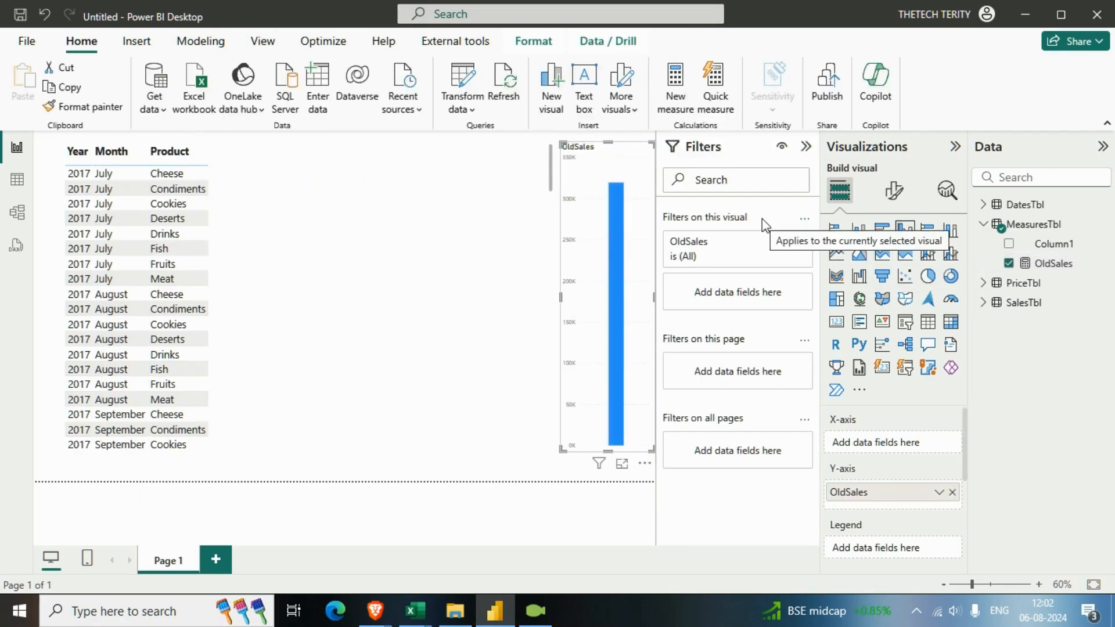
# - Delete the separate OldSales chart and add the OldSales measure to the table visual with Year, Month and Product
pyautogui.press('Delete')
pyautogui.click(507, 276)
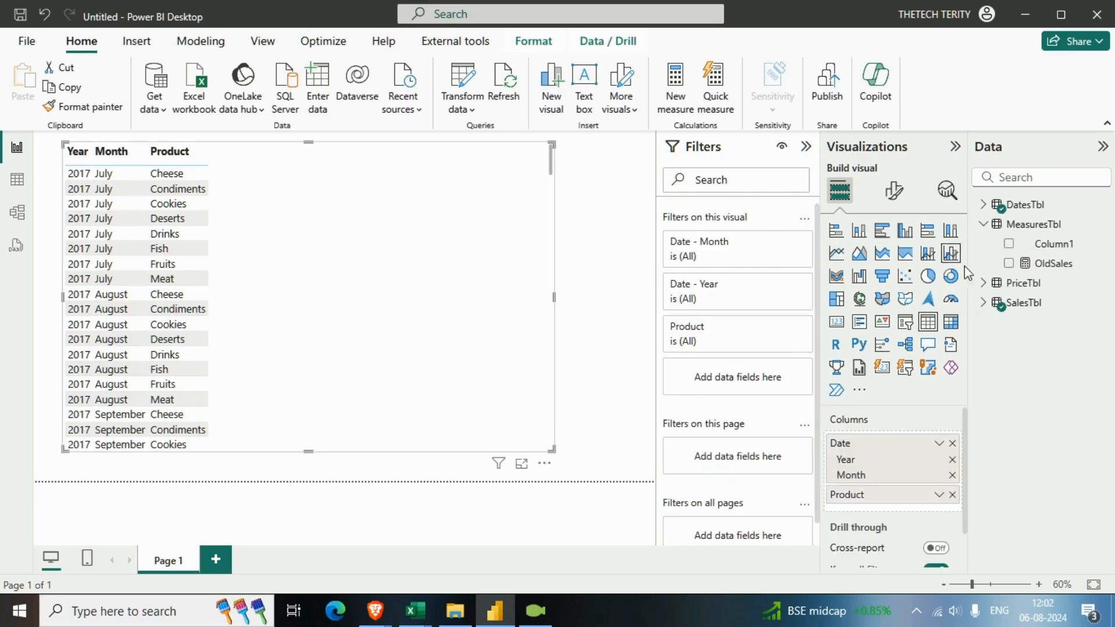
pyautogui.click(1009, 264)
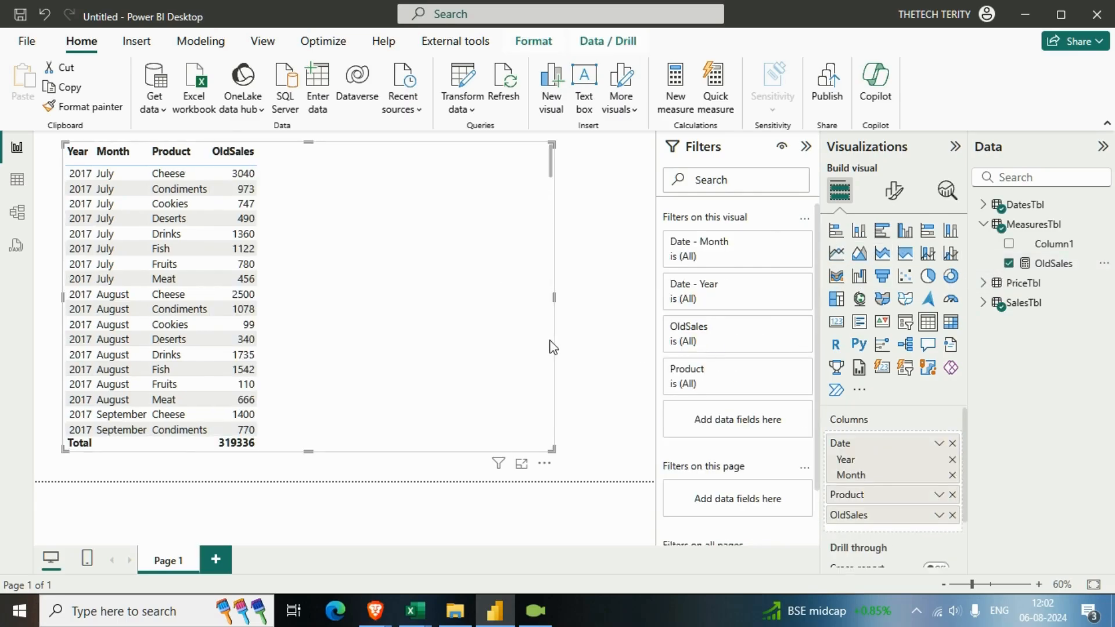
# - Format the OldSales measure as $ English (United States) currency
pyautogui.click(1050, 264)
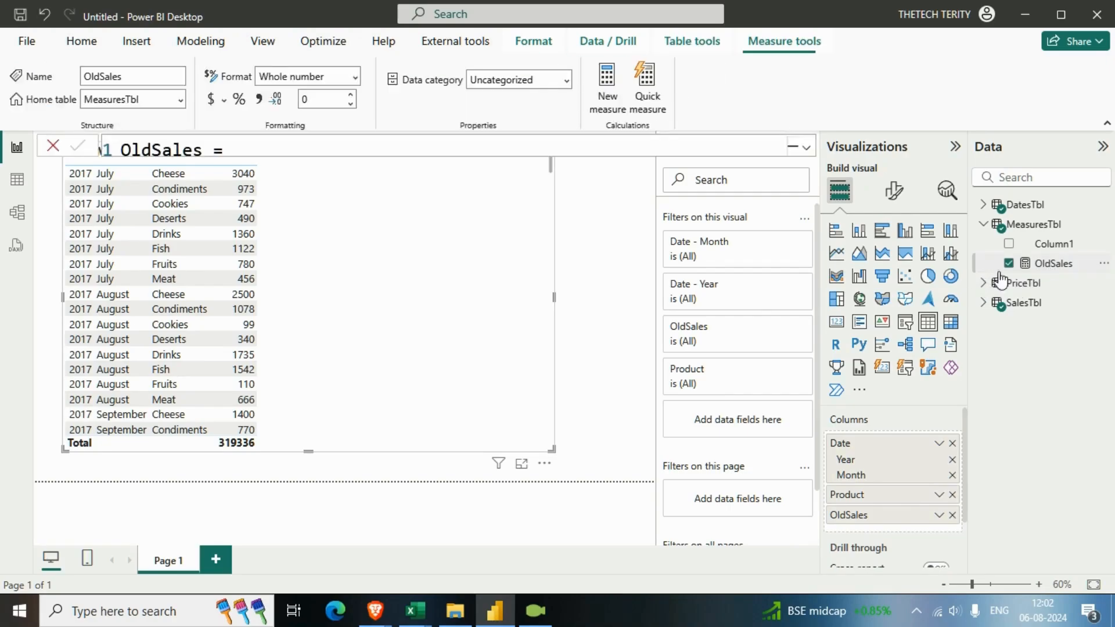
pyautogui.click(223, 100)
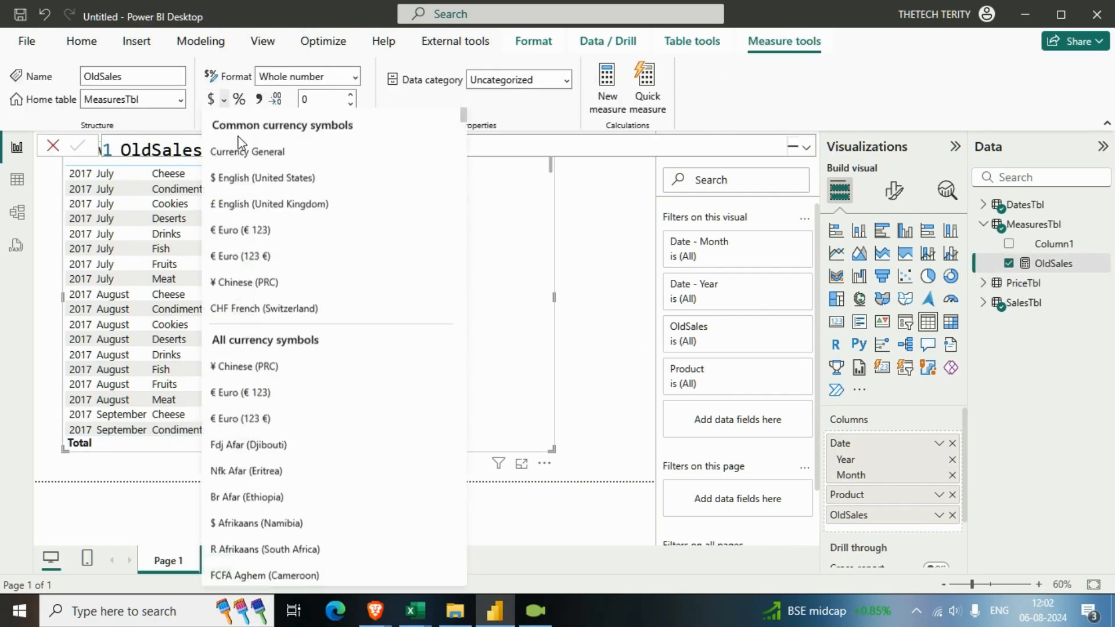
pyautogui.click(244, 179)
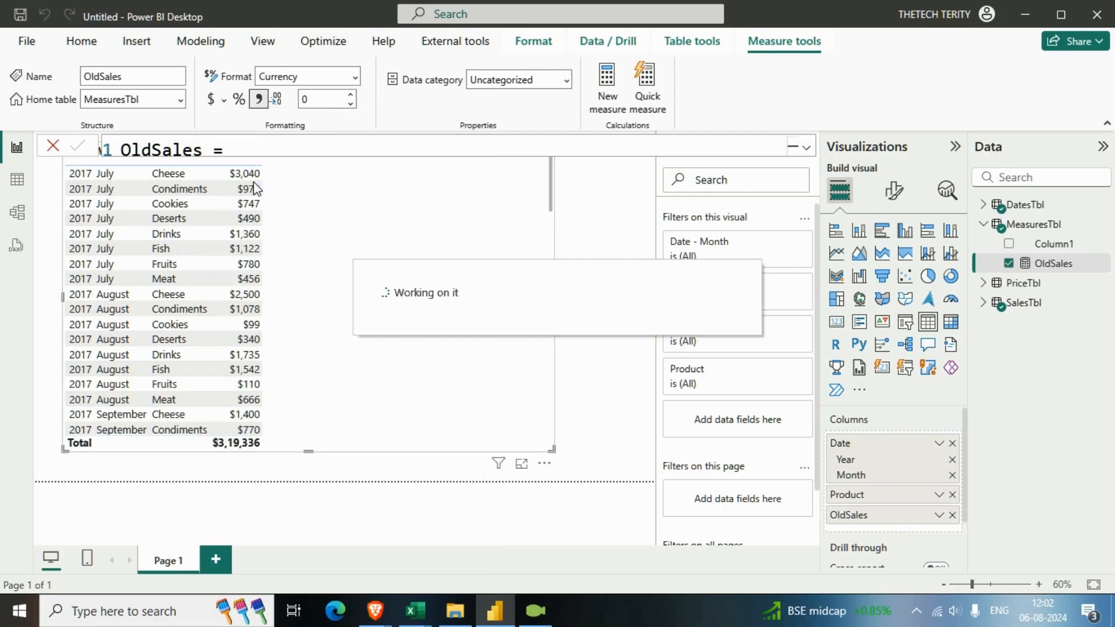
pyautogui.click(602, 325)
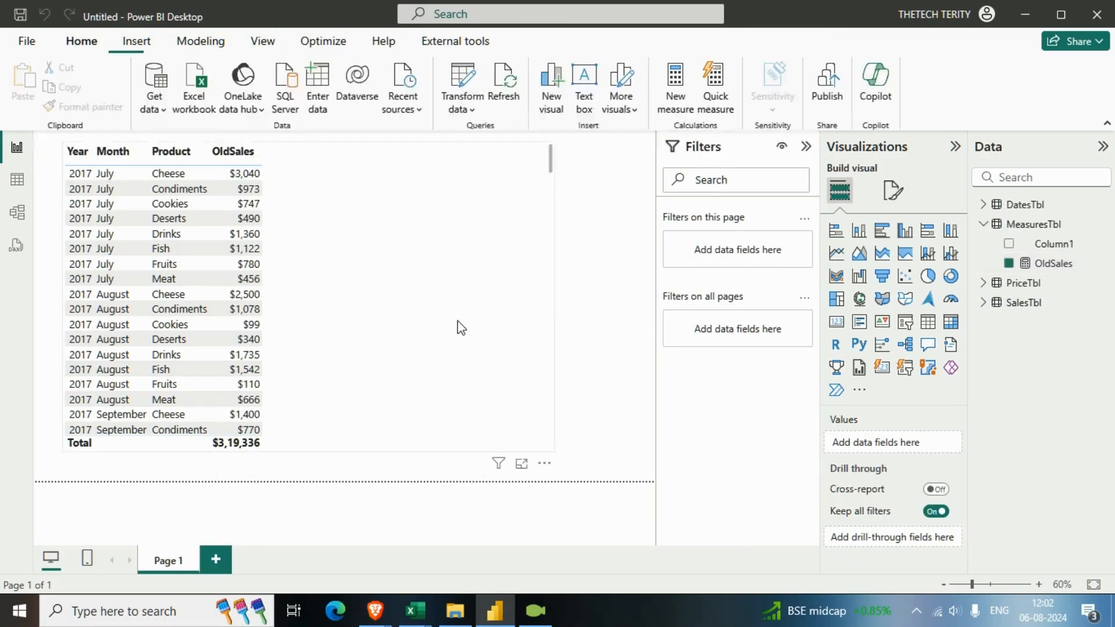
# - Delete the placeholder Column1 of MeasuresTbl from the model
pyautogui.rightClick(1052, 251)
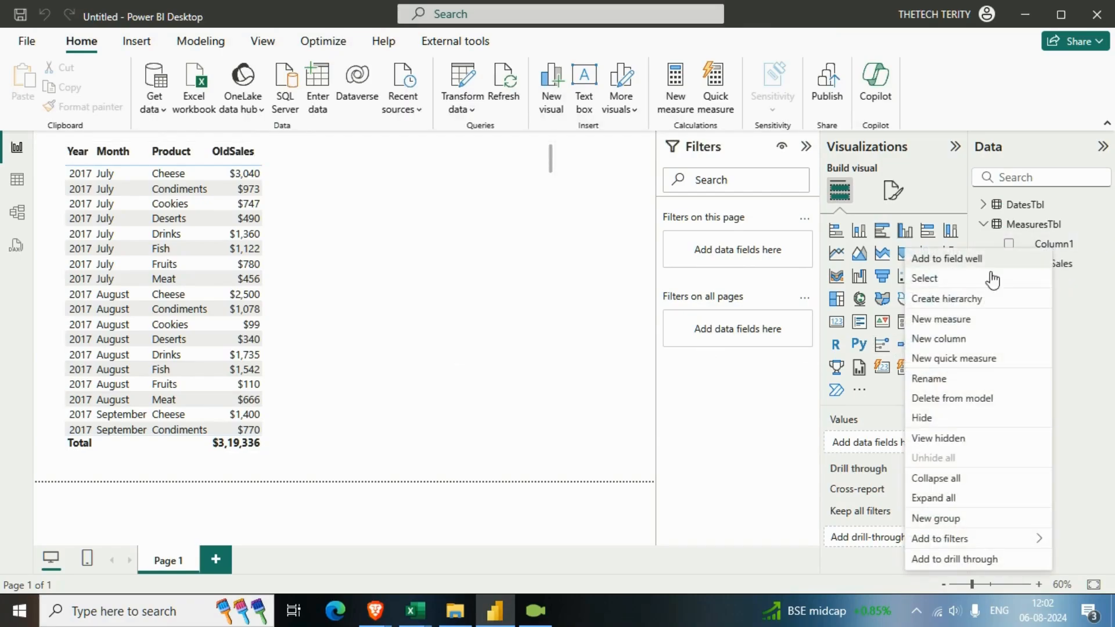
pyautogui.click(980, 400)
pyautogui.click(644, 345)
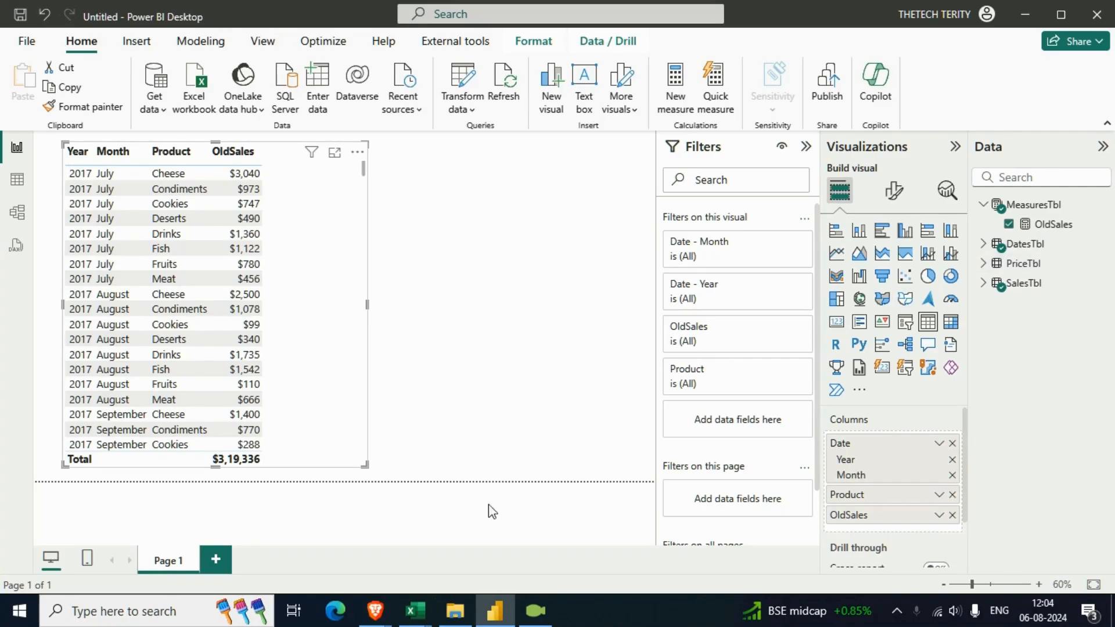
# - Switch to the Pricechange workbook in Excel and examine its ProductnewPrice, Quarter and Price columns
pyautogui.moveTo(426, 617)
pyautogui.click(458, 554)
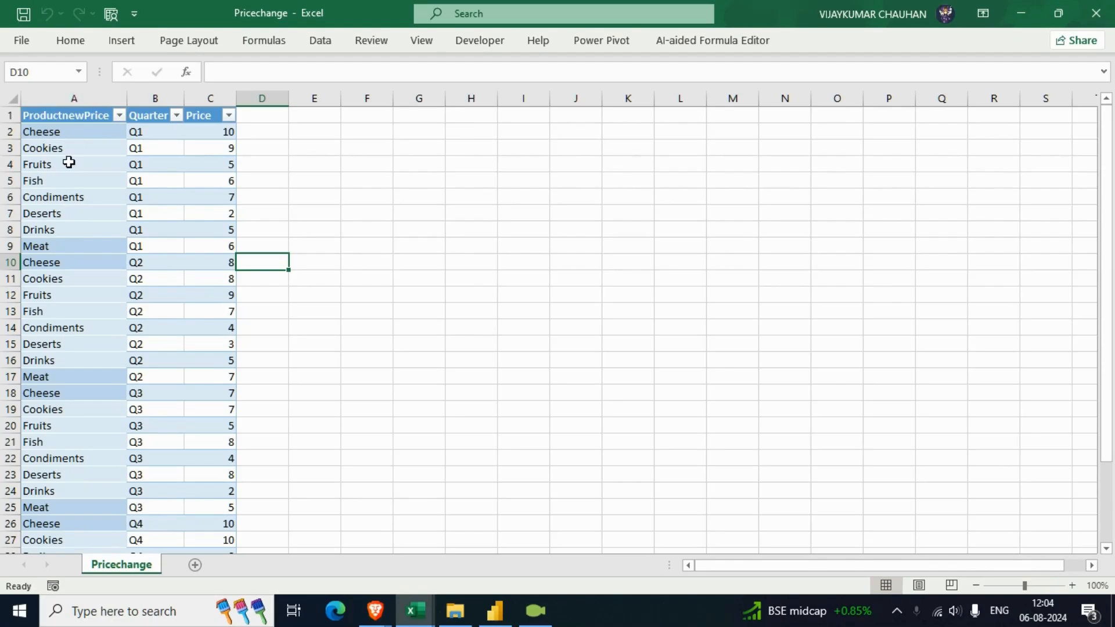
pyautogui.click(303, 255)
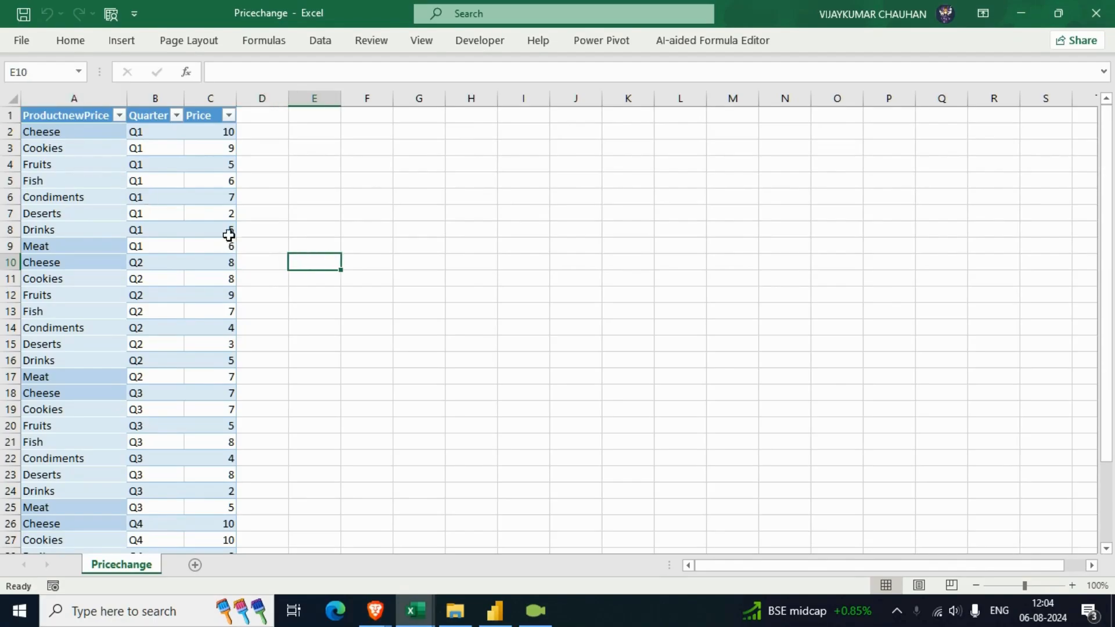
pyautogui.click(75, 99)
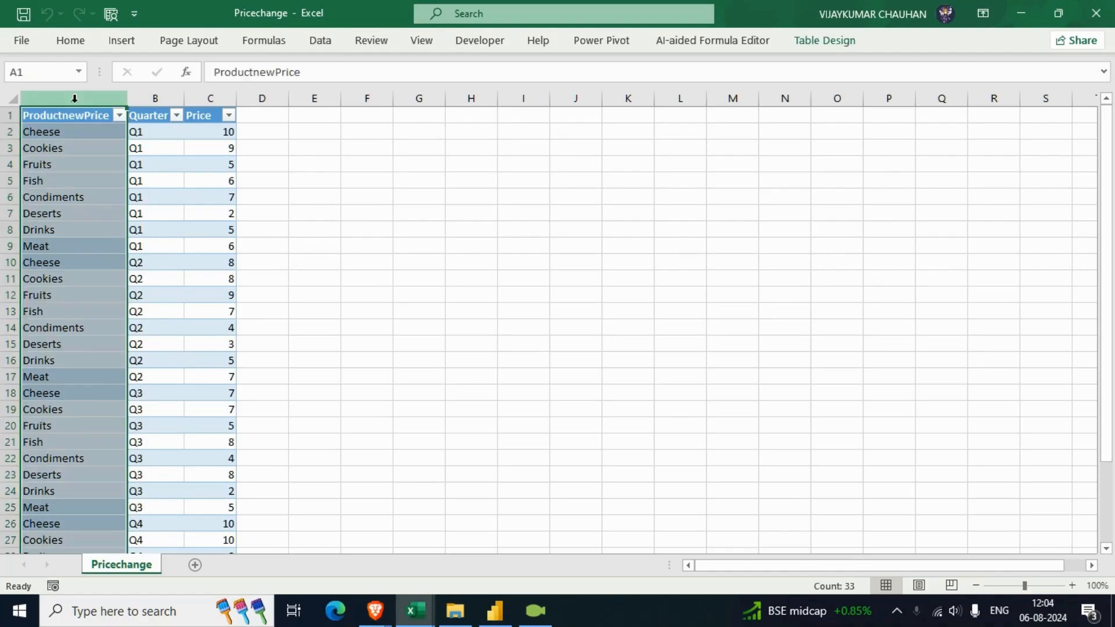
pyautogui.click(143, 105)
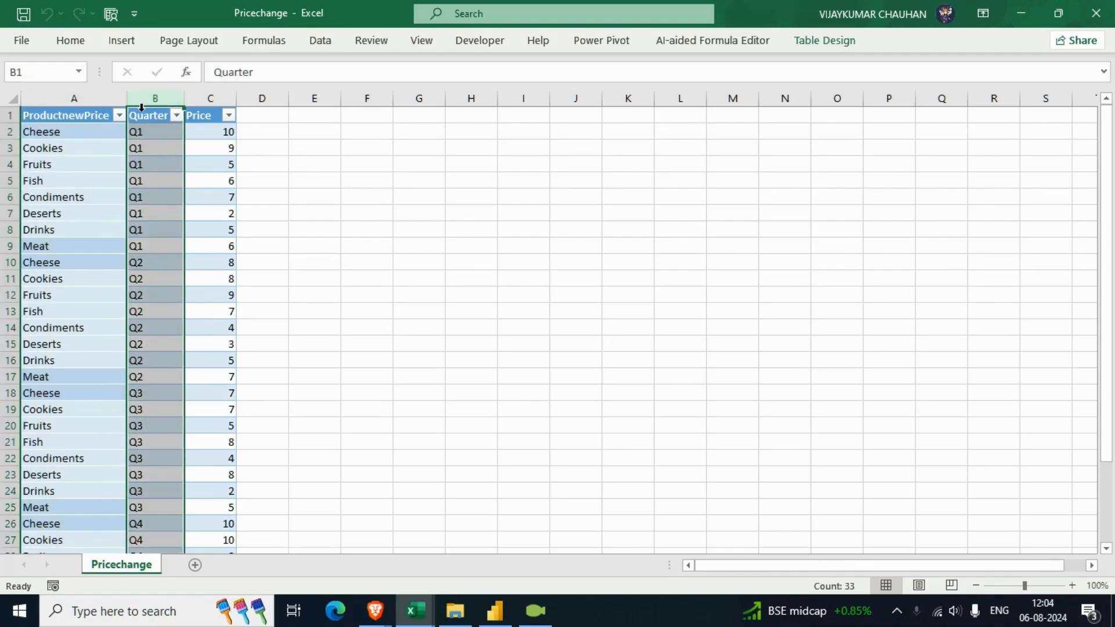
pyautogui.click(206, 107)
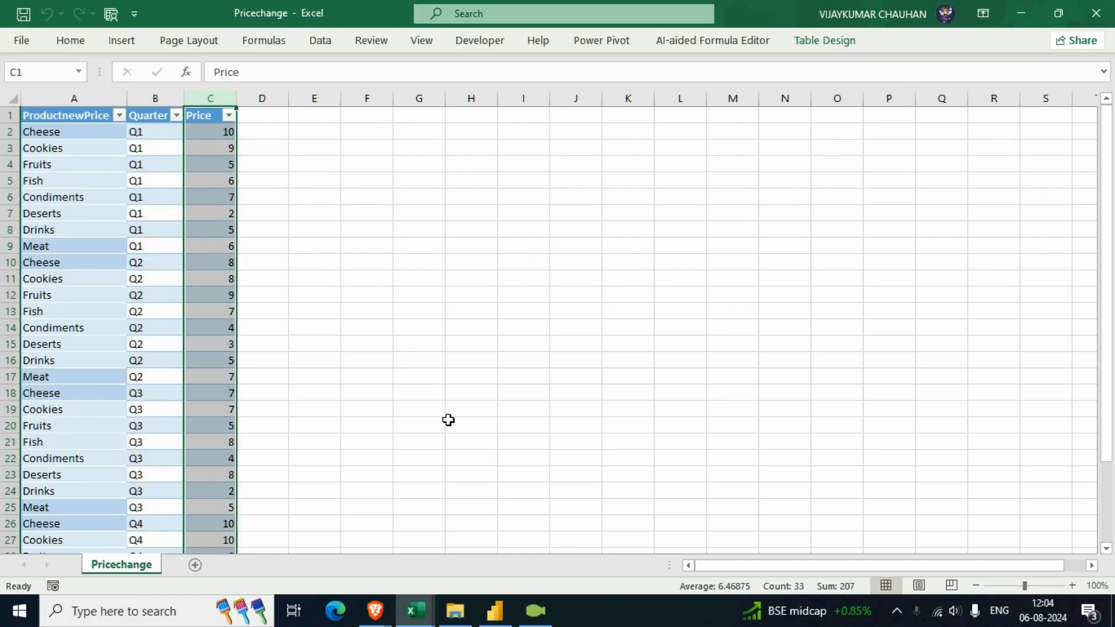
# - Switch back to Power BI Desktop and resize the table visual to be slightly narrower and taller
pyautogui.click(496, 614)
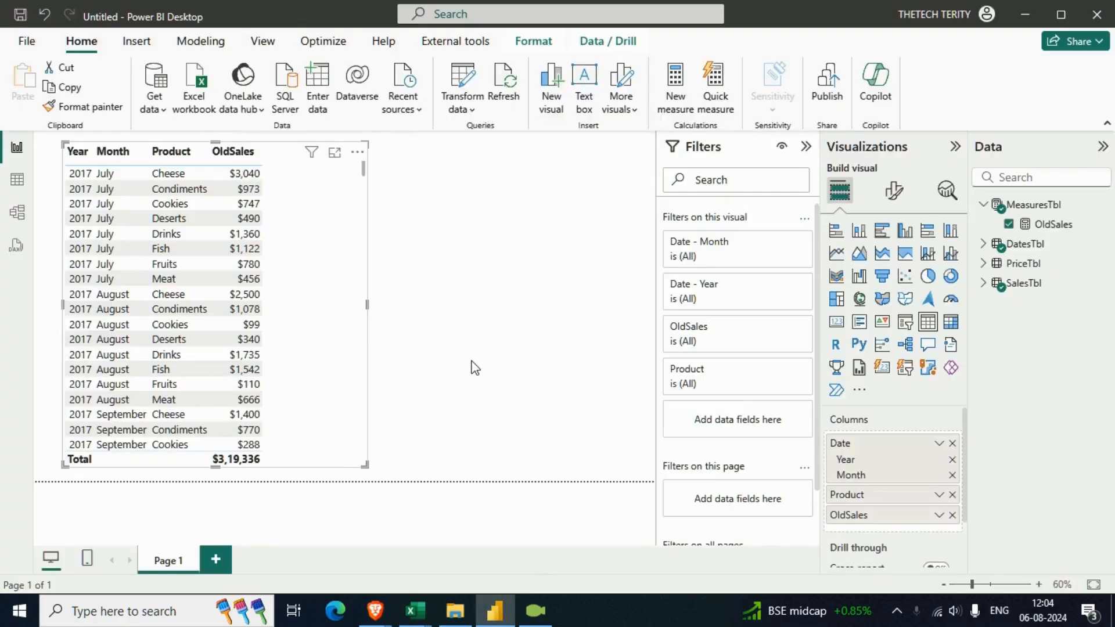
pyautogui.moveTo(365, 463); pyautogui.dragTo(343, 472)
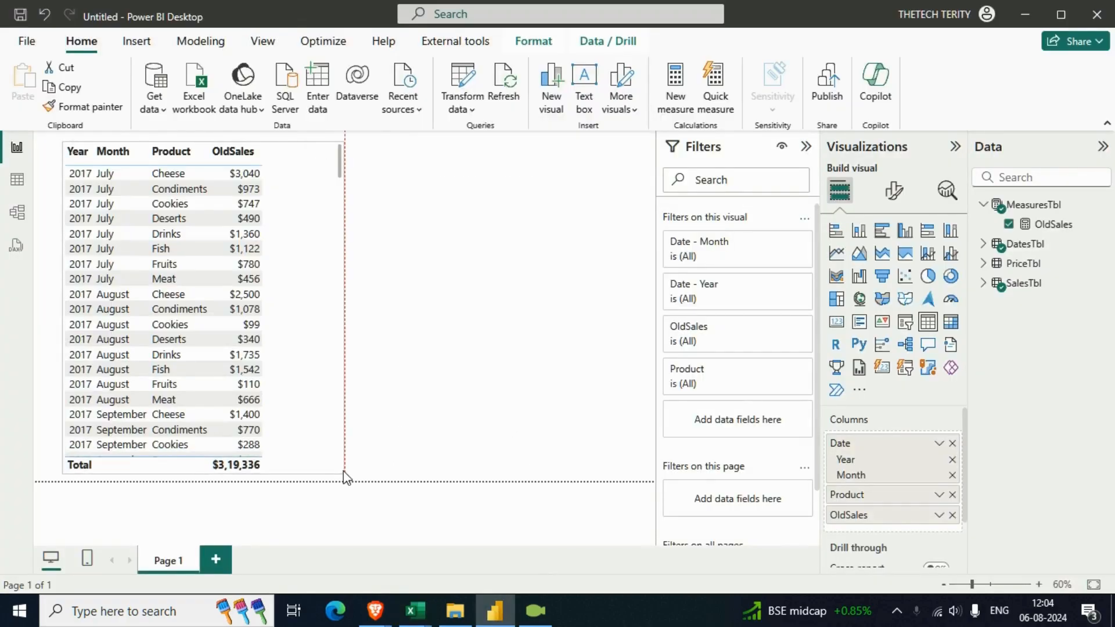
pyautogui.click(464, 386)
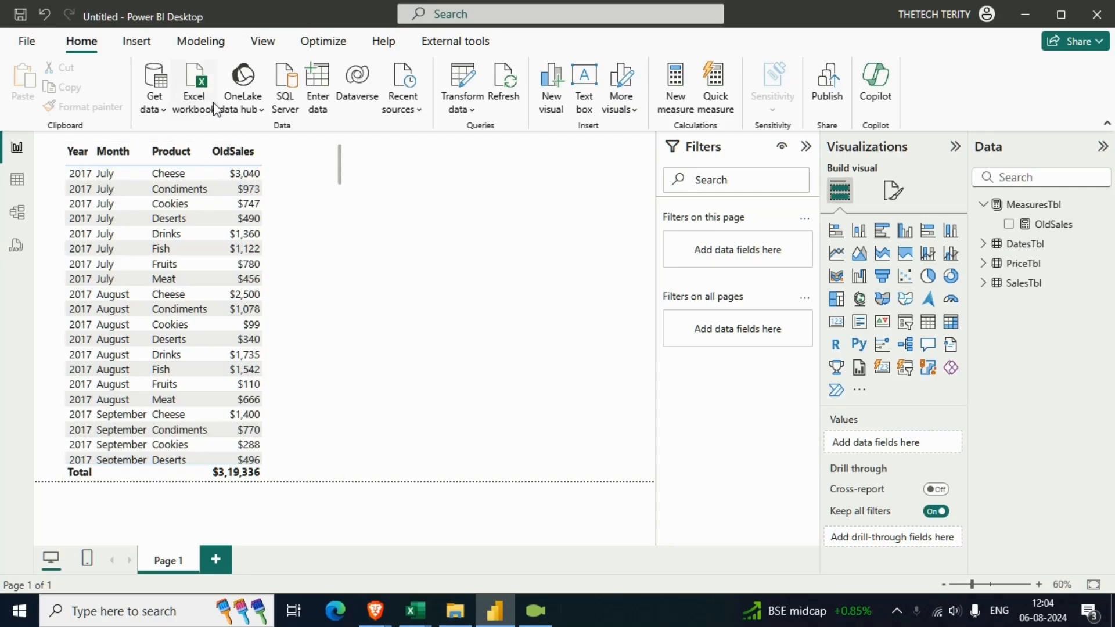
# - Connect to the Pricechange Excel workbook and bring its Tabelle1 table into Power Query for transformation
pyautogui.click(197, 89)
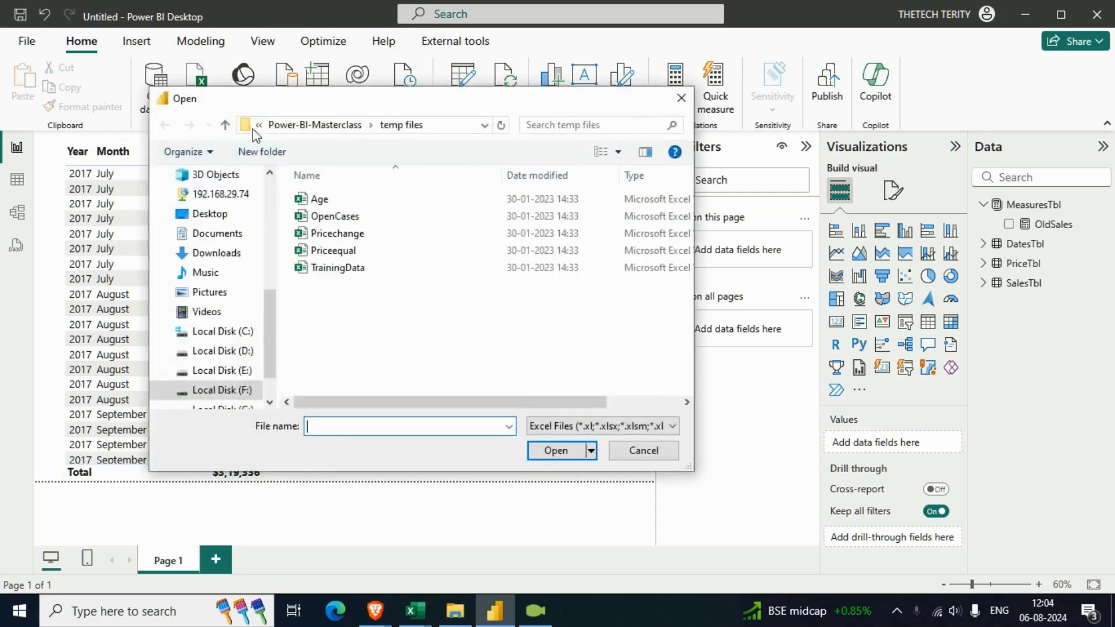
pyautogui.click(363, 235)
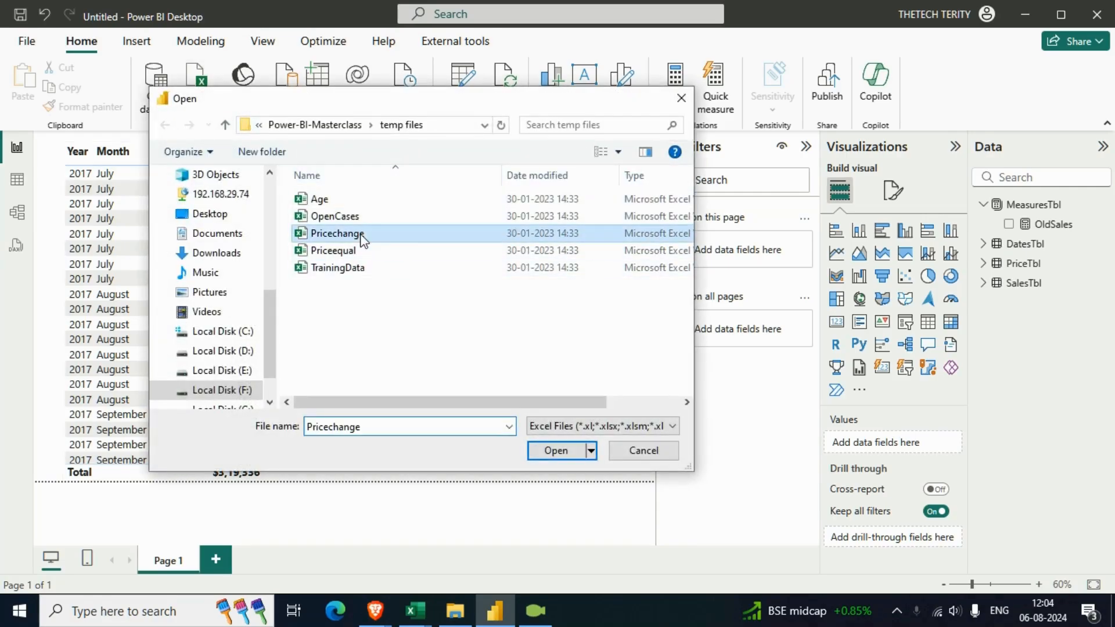
pyautogui.click(548, 451)
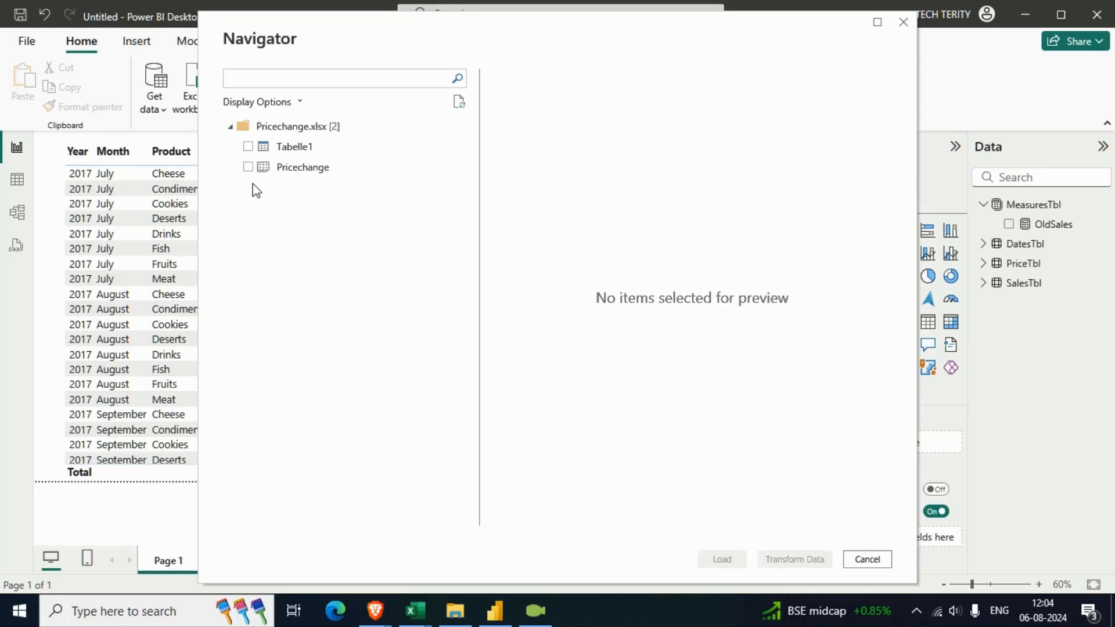
pyautogui.click(248, 146)
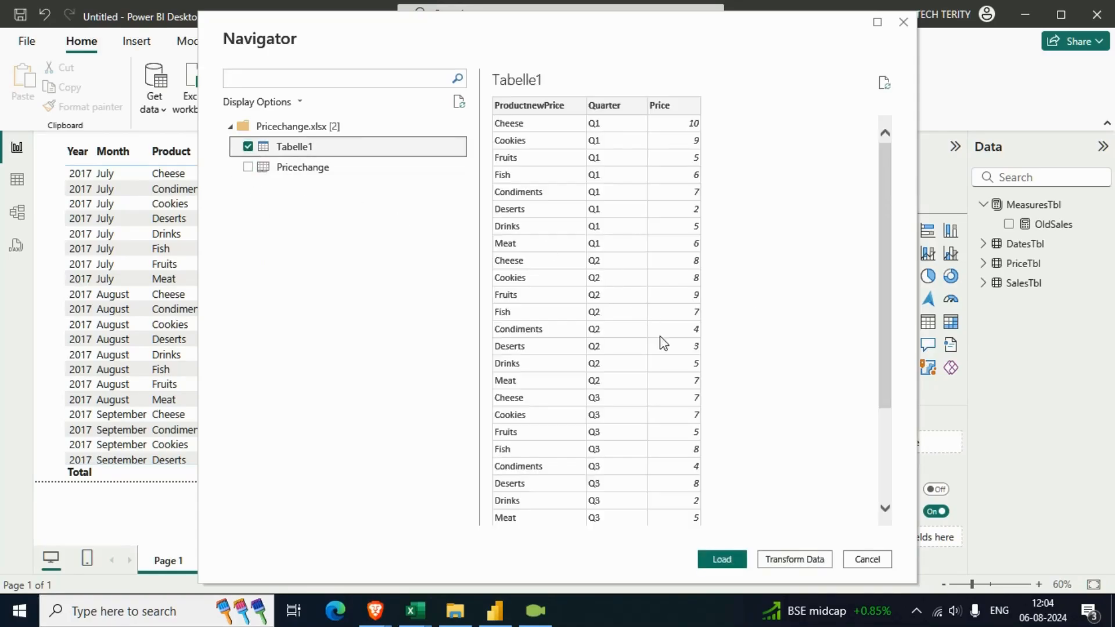
pyautogui.click(774, 560)
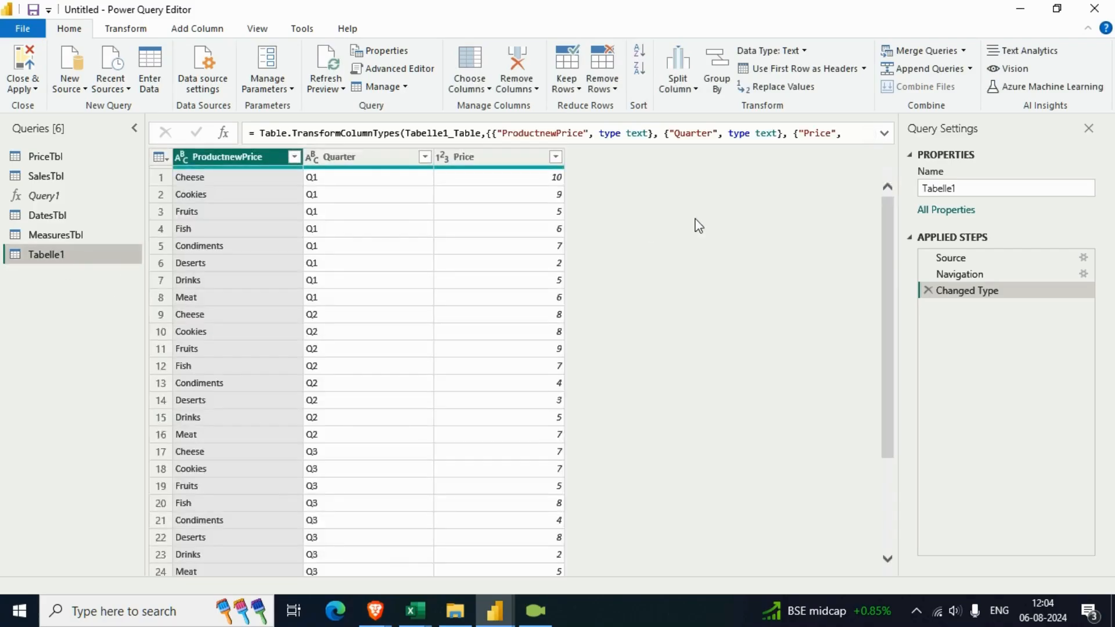
# - Rename the Tabelle1 query as NewPriceTbl
pyautogui.click(958, 189)
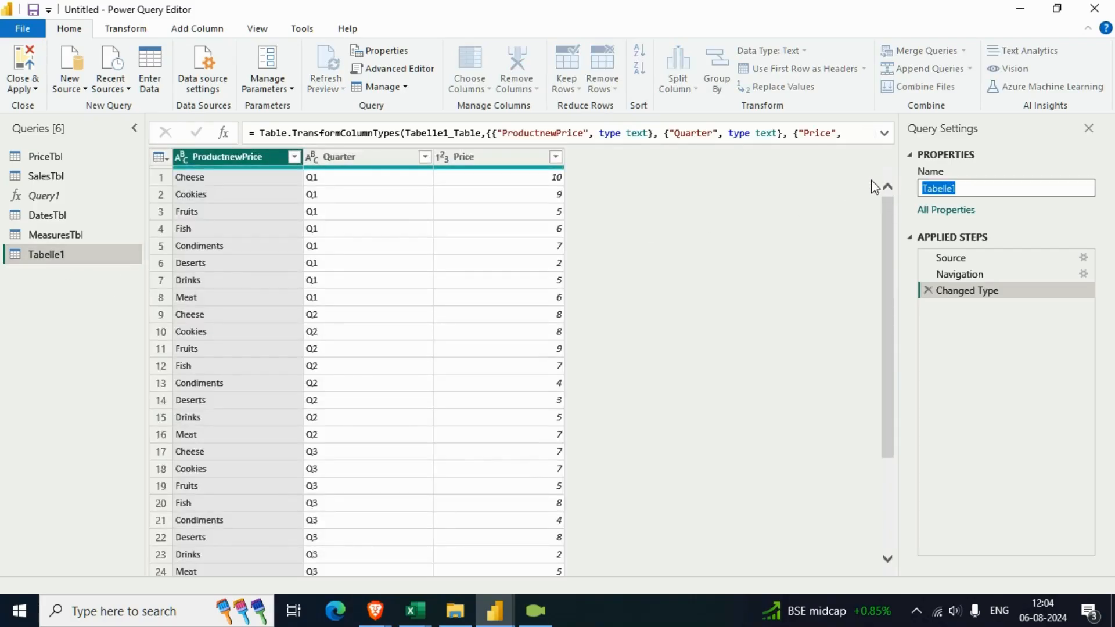
pyautogui.write('N')
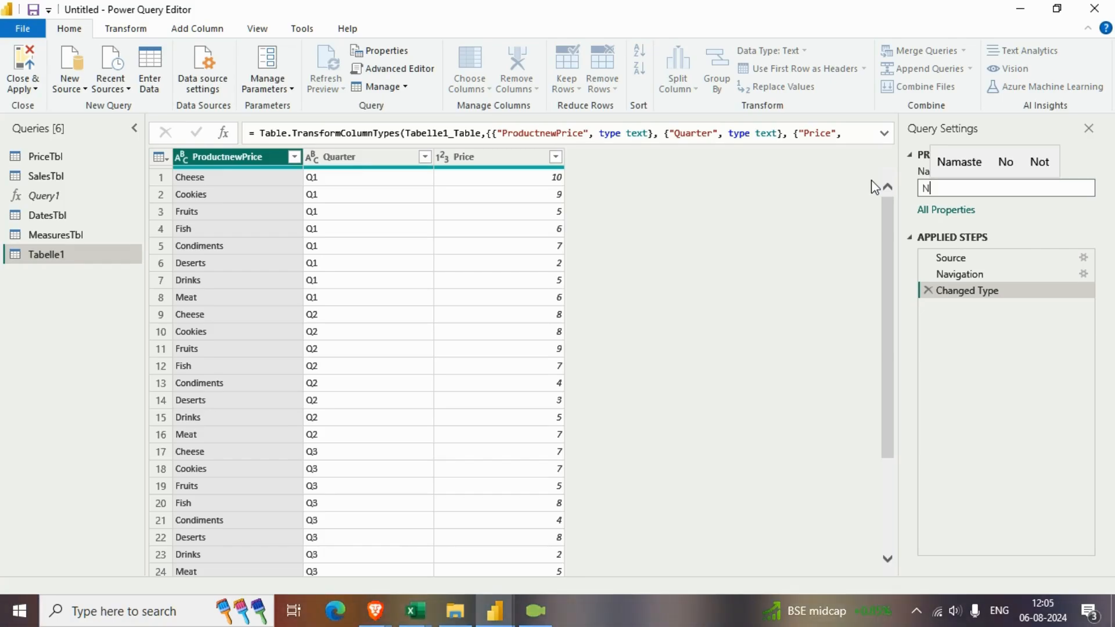
pyautogui.write('ewPri')
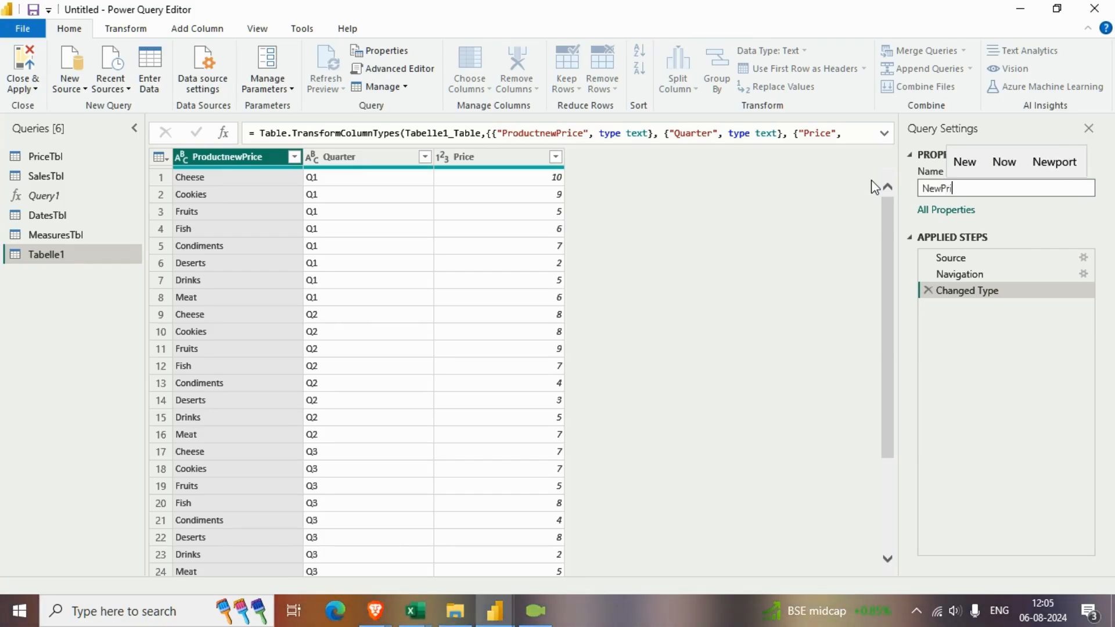
pyautogui.write('ceT')
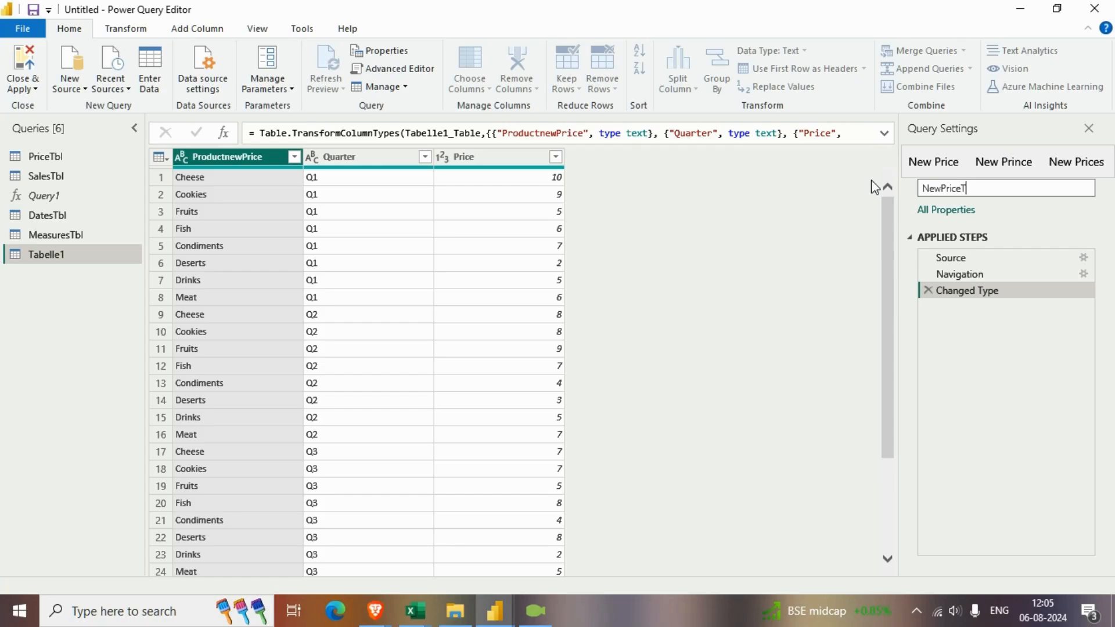
pyautogui.write('bl')
pyautogui.press('Return')
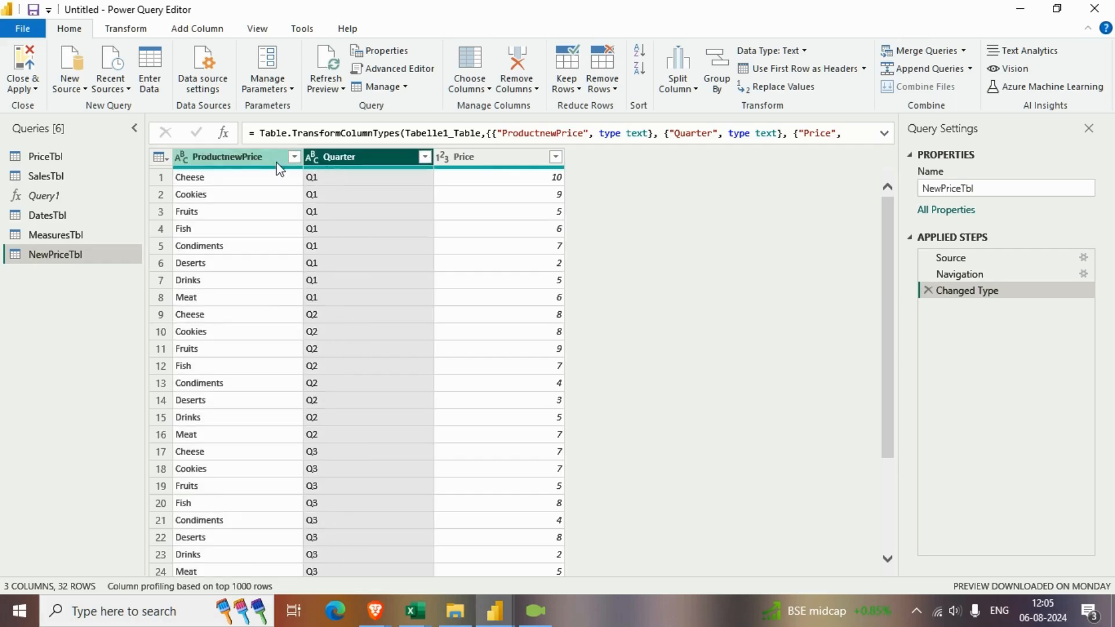
# - Compare the Quarter and Price columns of NewPriceTbl with the columns of the SalesTbl and PriceTbl queries
pyautogui.click(492, 166)
pyautogui.click(370, 166)
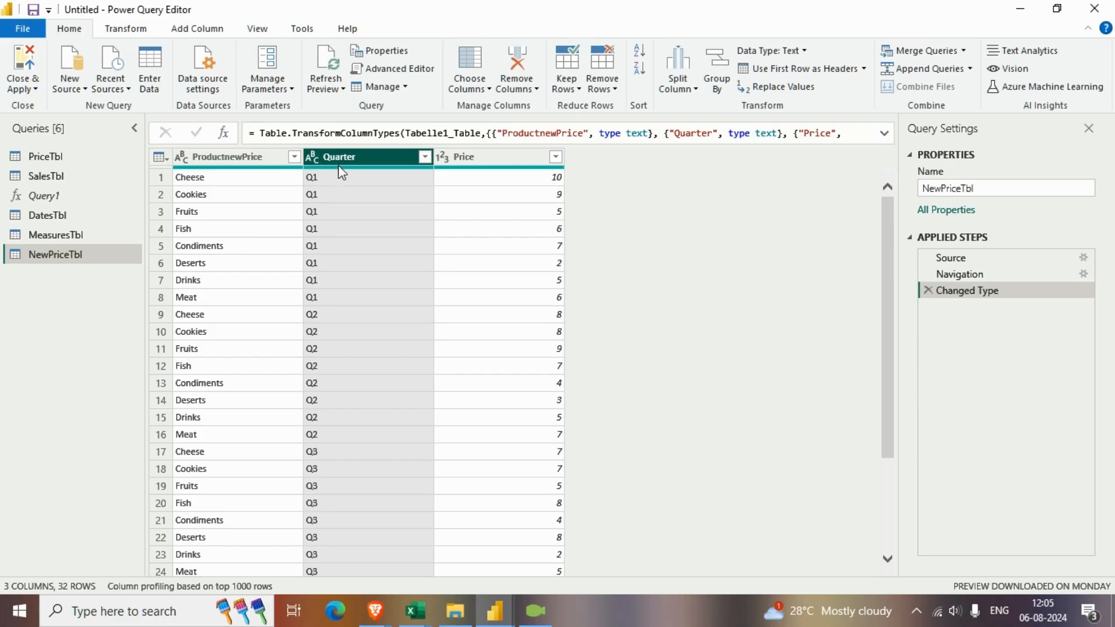
pyautogui.click(79, 235)
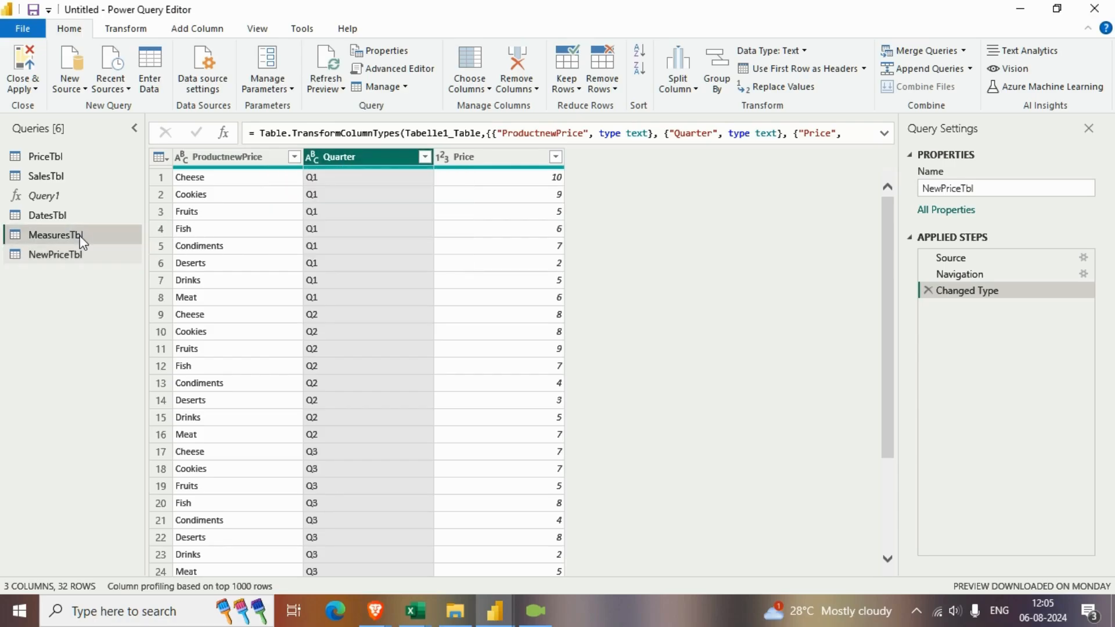
pyautogui.click(61, 177)
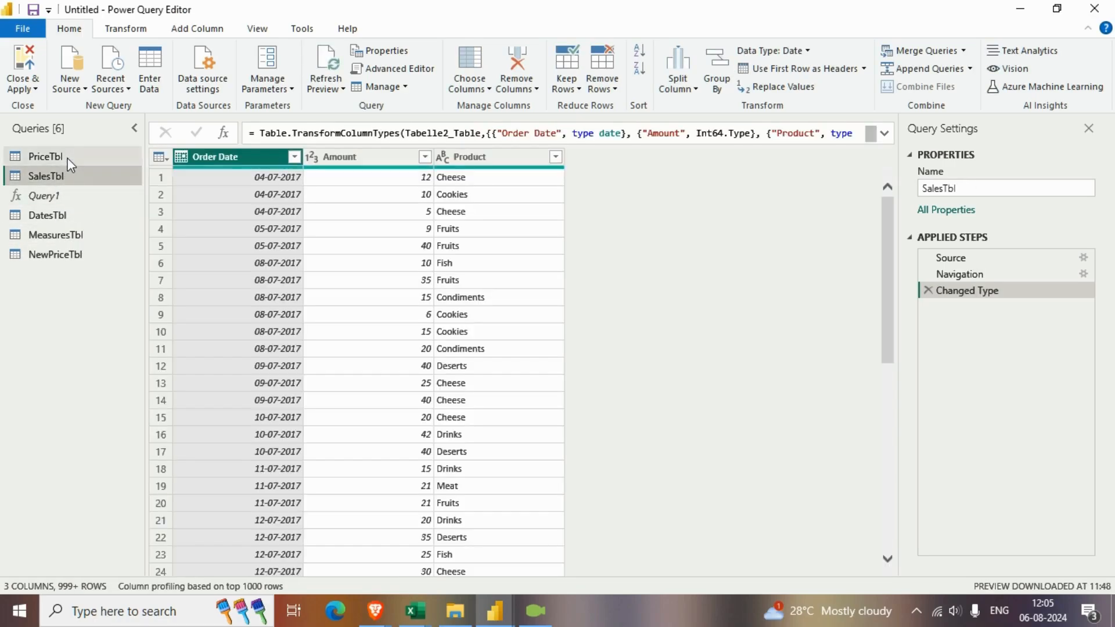
pyautogui.click(67, 158)
pyautogui.click(63, 177)
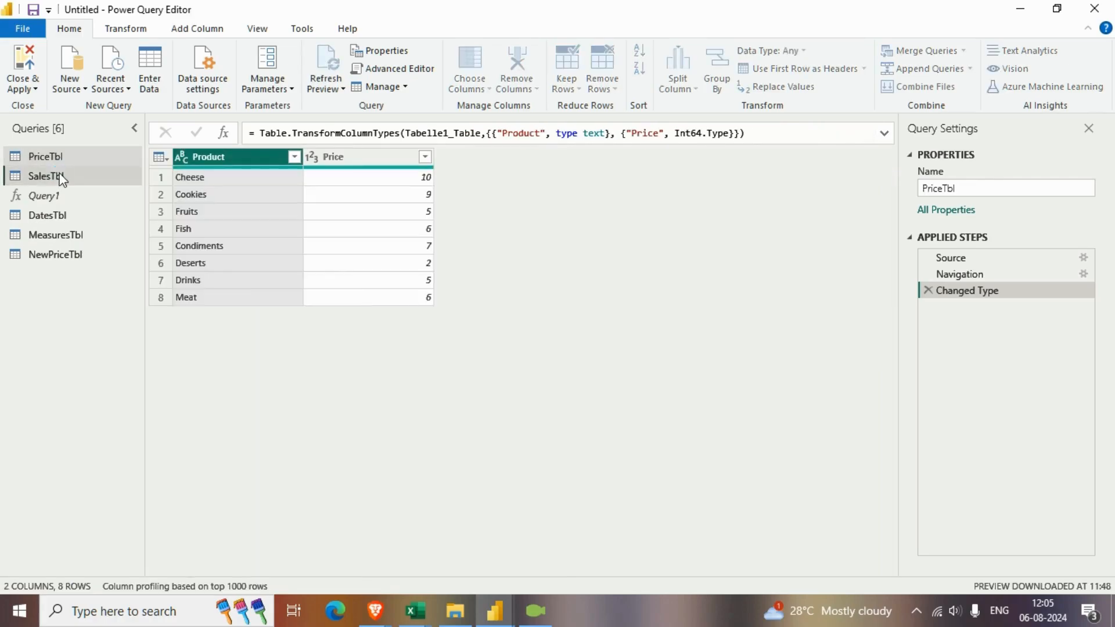
# - Compare the quarter columns of the DatesTbl query with the Quarter column of NewPriceTbl
pyautogui.click(65, 217)
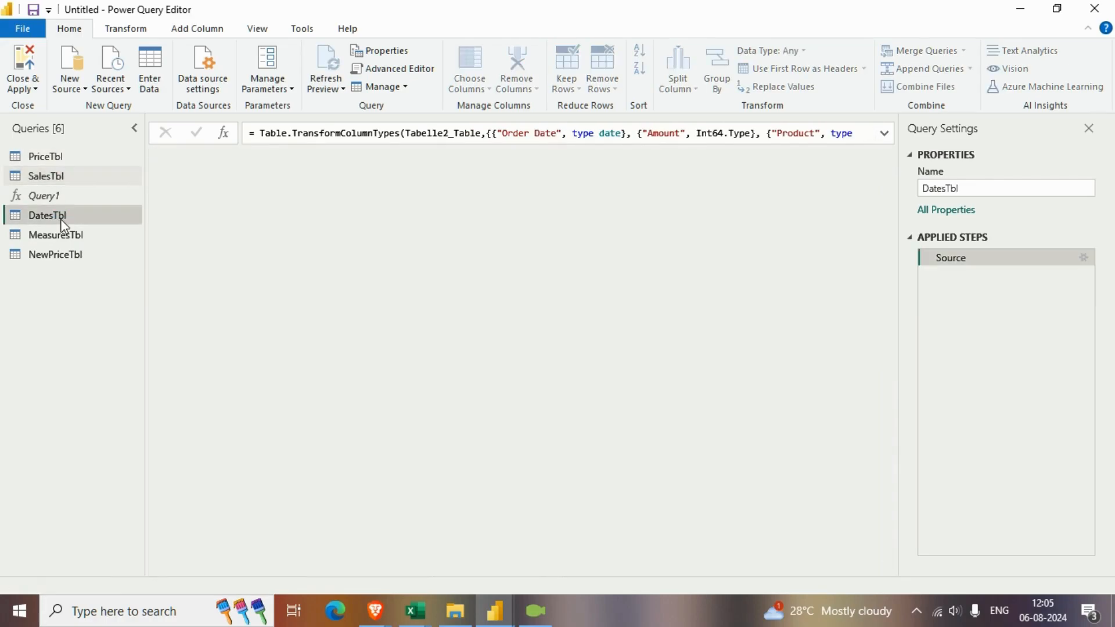
pyautogui.moveTo(295, 568); pyautogui.dragTo(477, 525)
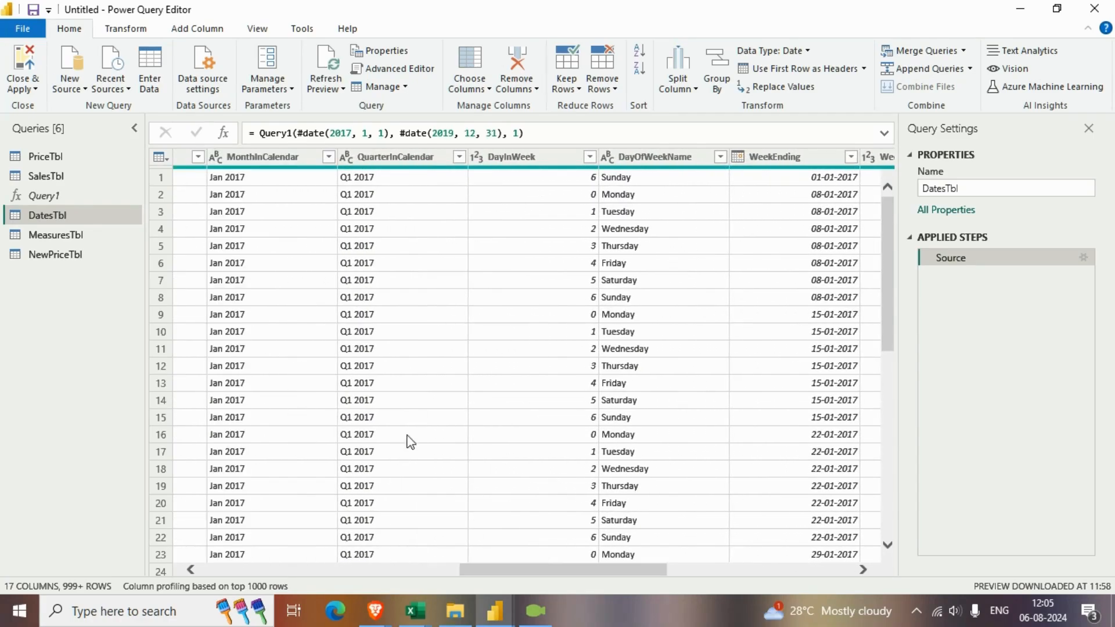
pyautogui.moveTo(494, 579); pyautogui.dragTo(443, 569)
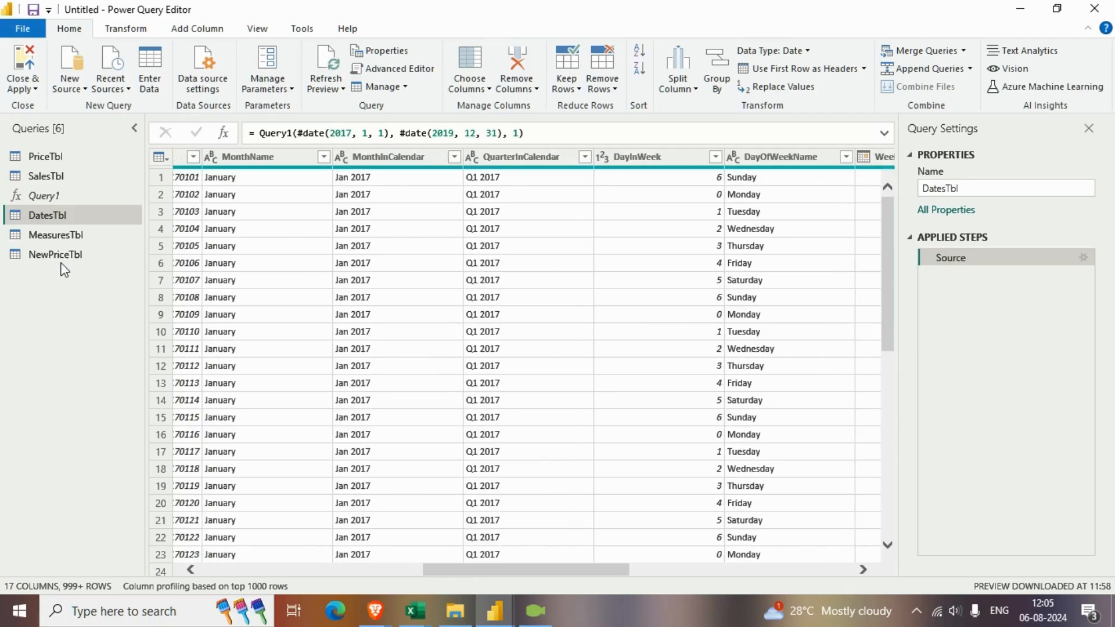
pyautogui.click(80, 256)
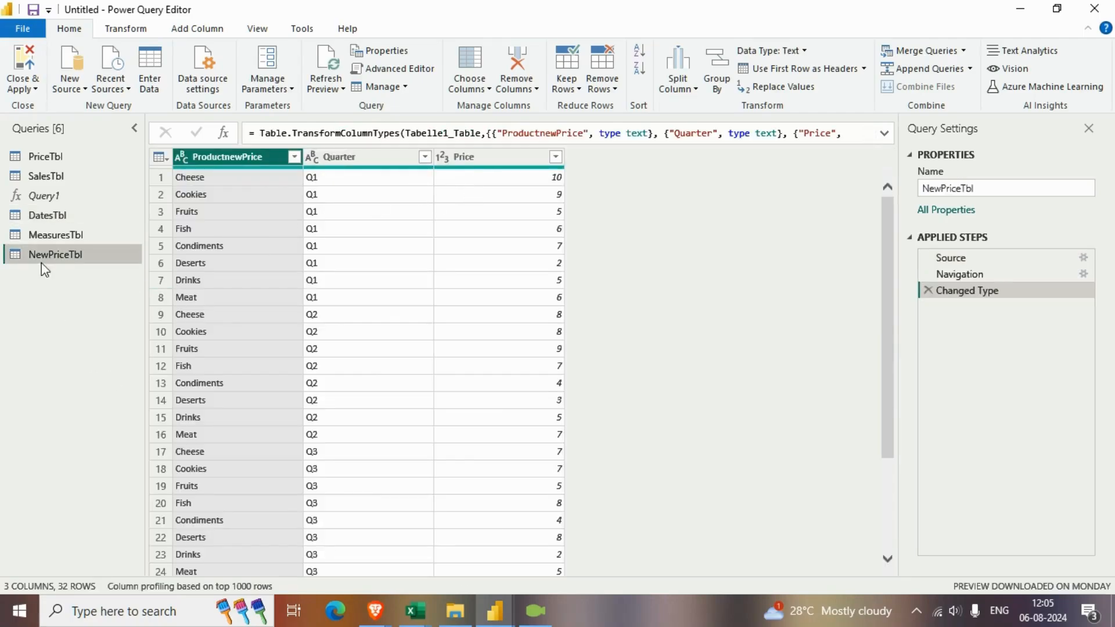
# - Start a column from examples in the DatesTbl query based only on the selected QuarterInCalendar column
pyautogui.click(52, 216)
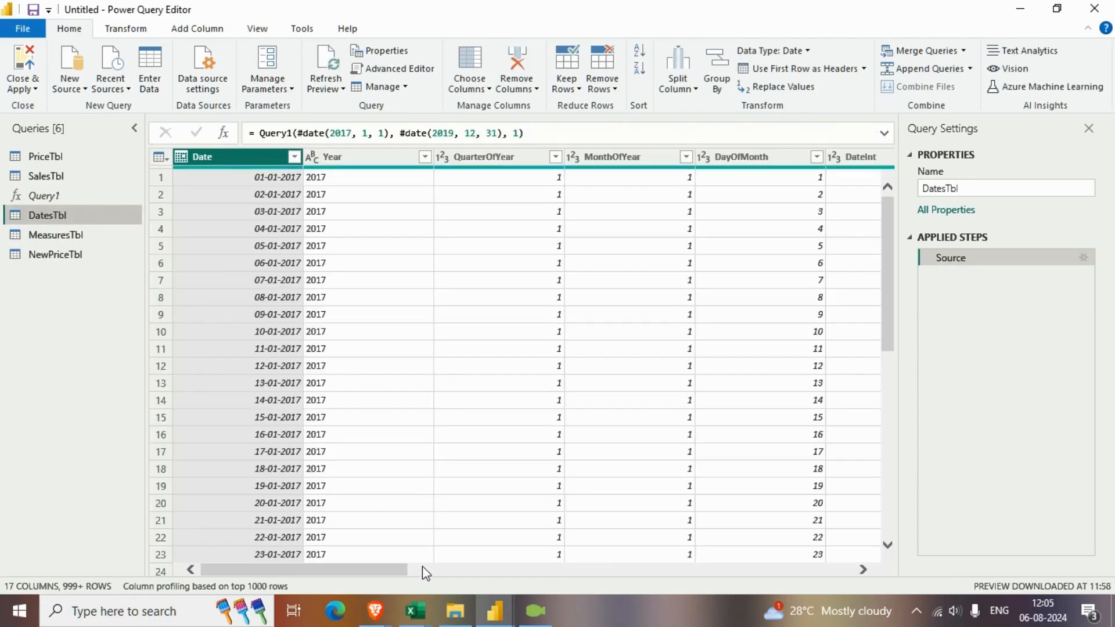
pyautogui.moveTo(372, 575); pyautogui.dragTo(456, 567)
pyautogui.moveTo(505, 559); pyautogui.dragTo(583, 572)
pyautogui.click(671, 164)
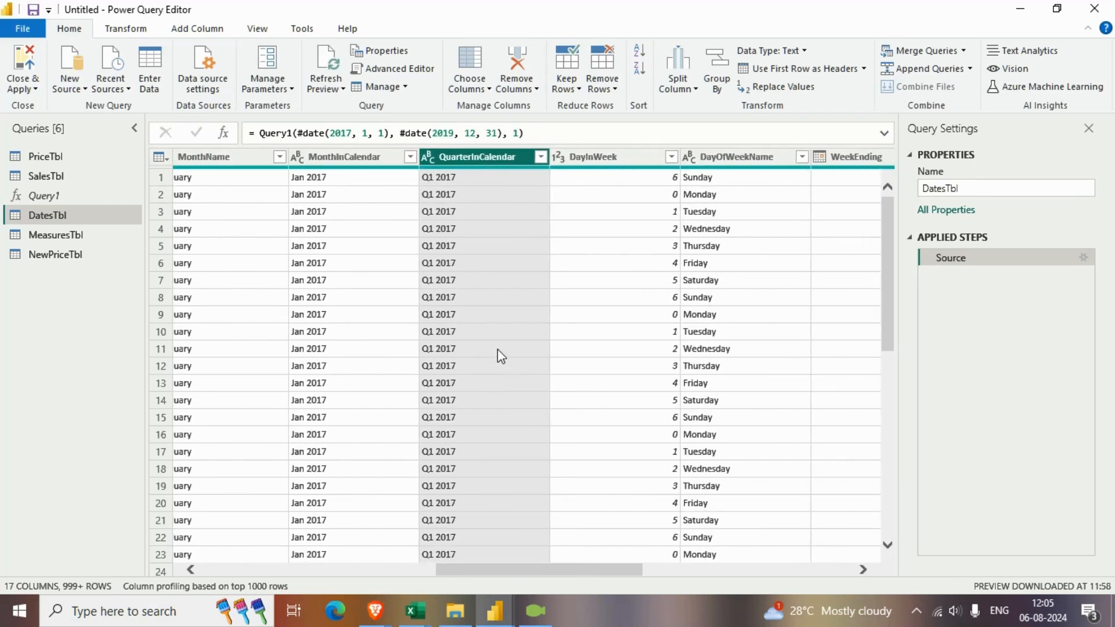
pyautogui.click(196, 31)
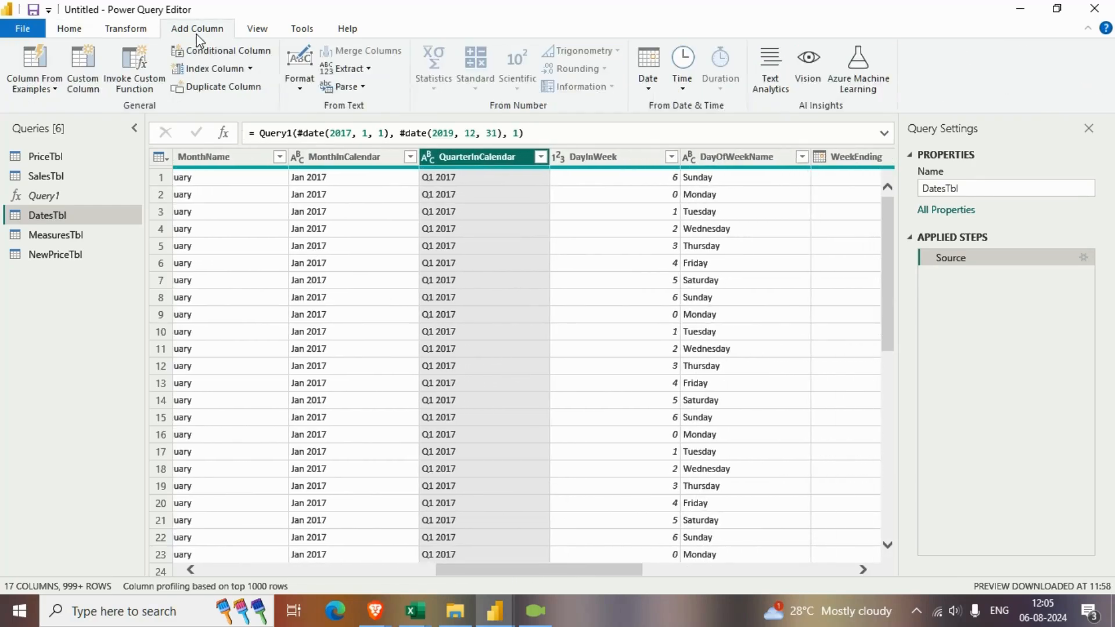
pyautogui.click(44, 91)
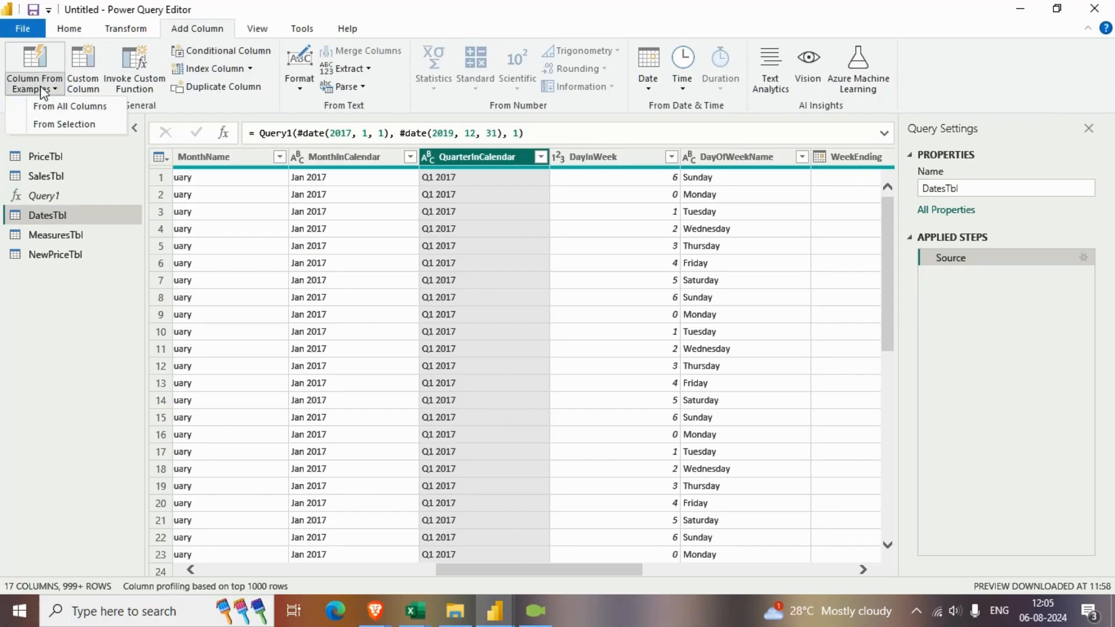
pyautogui.click(47, 123)
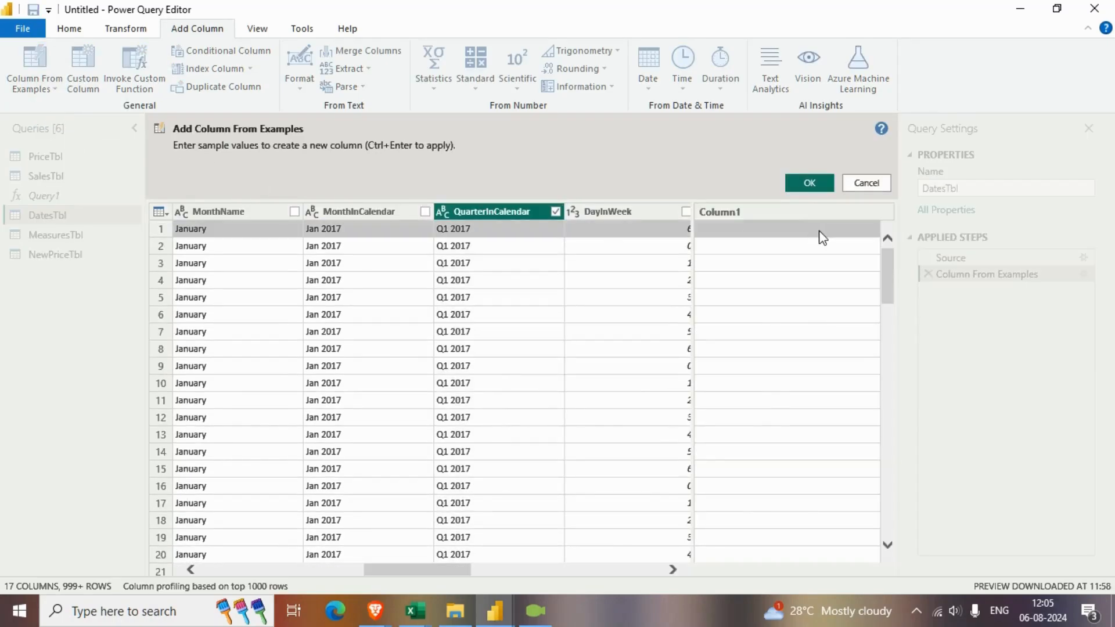
# - Name the new example-based column QuarterMatch
pyautogui.doubleClick(734, 213)
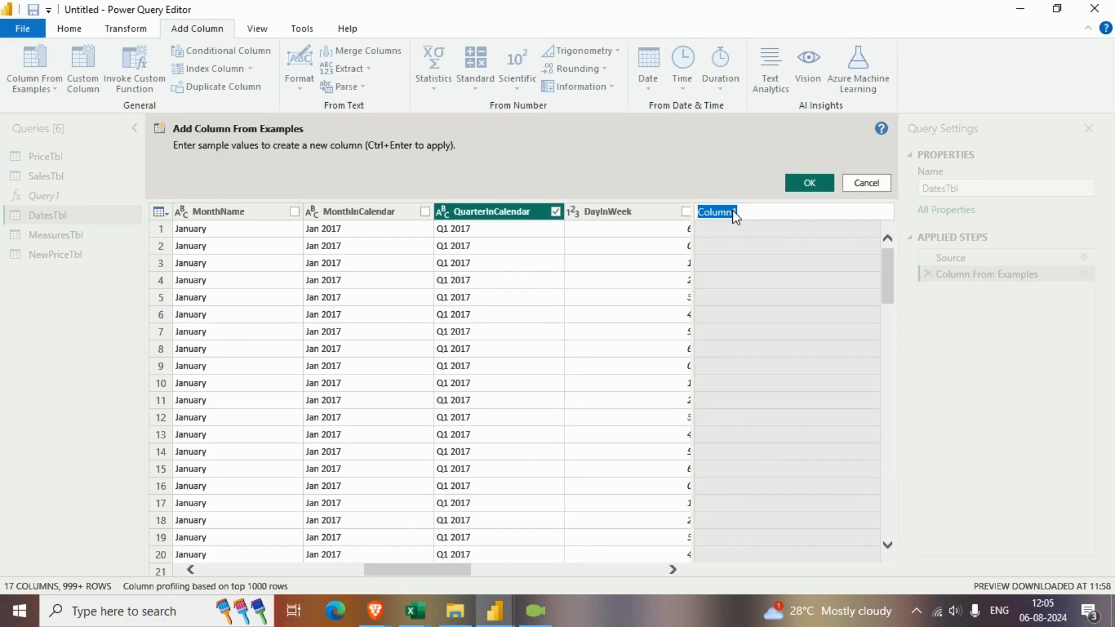
pyautogui.write('Qua')
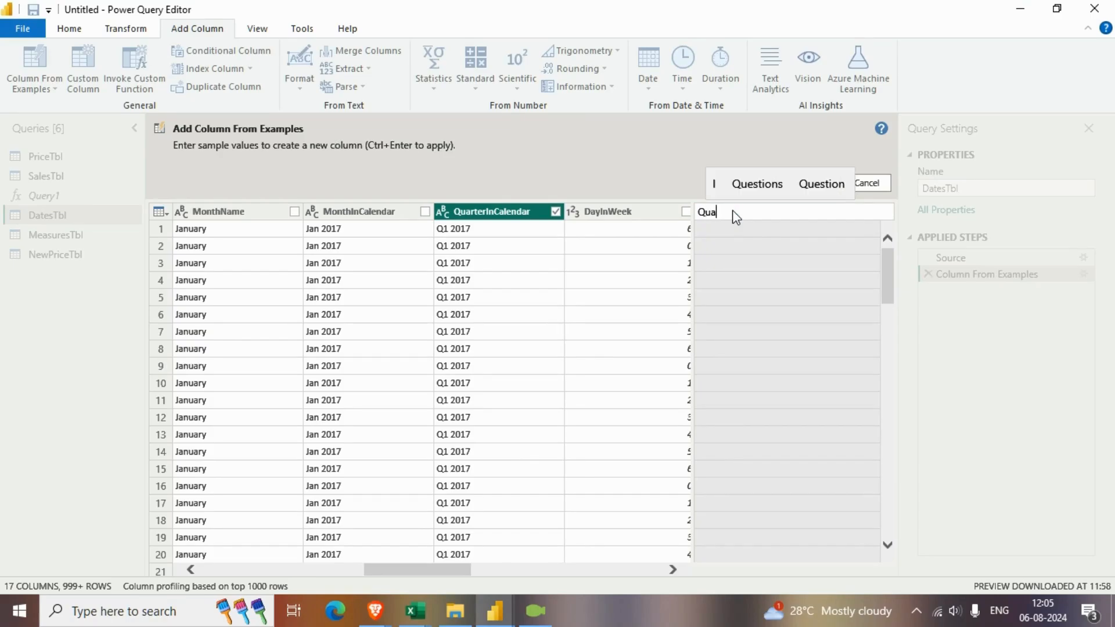
pyautogui.write('rter')
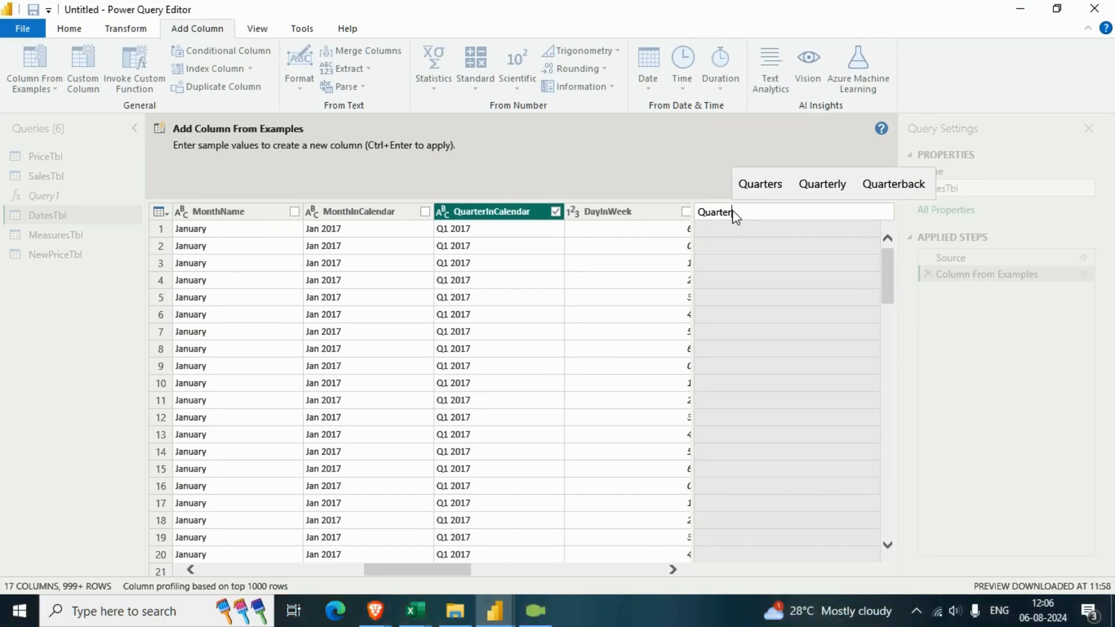
pyautogui.write('M')
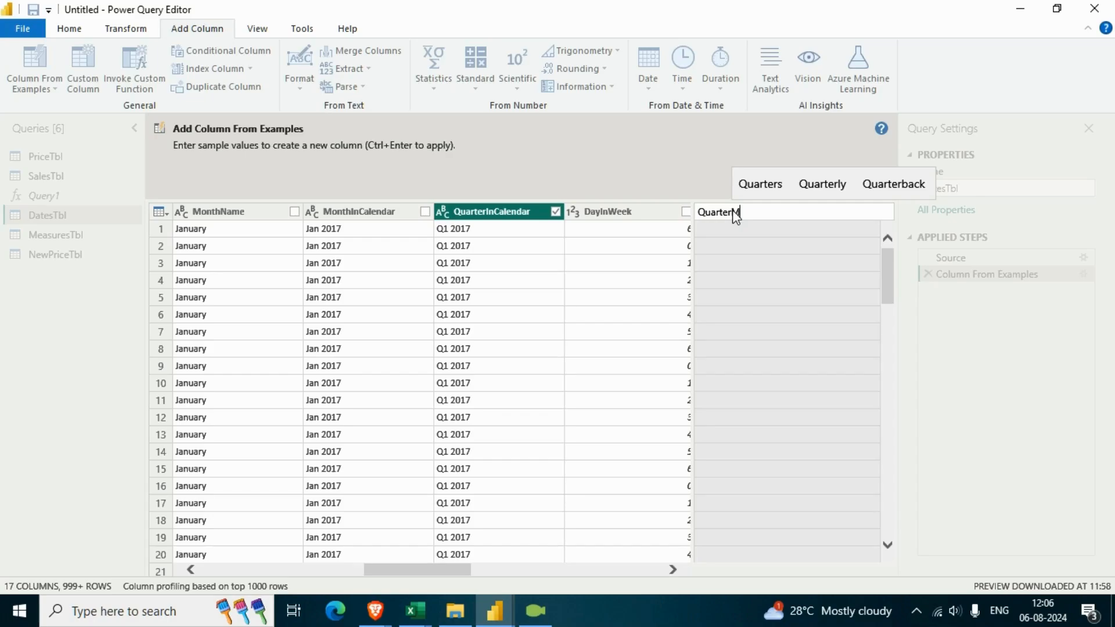
pyautogui.write('arch')
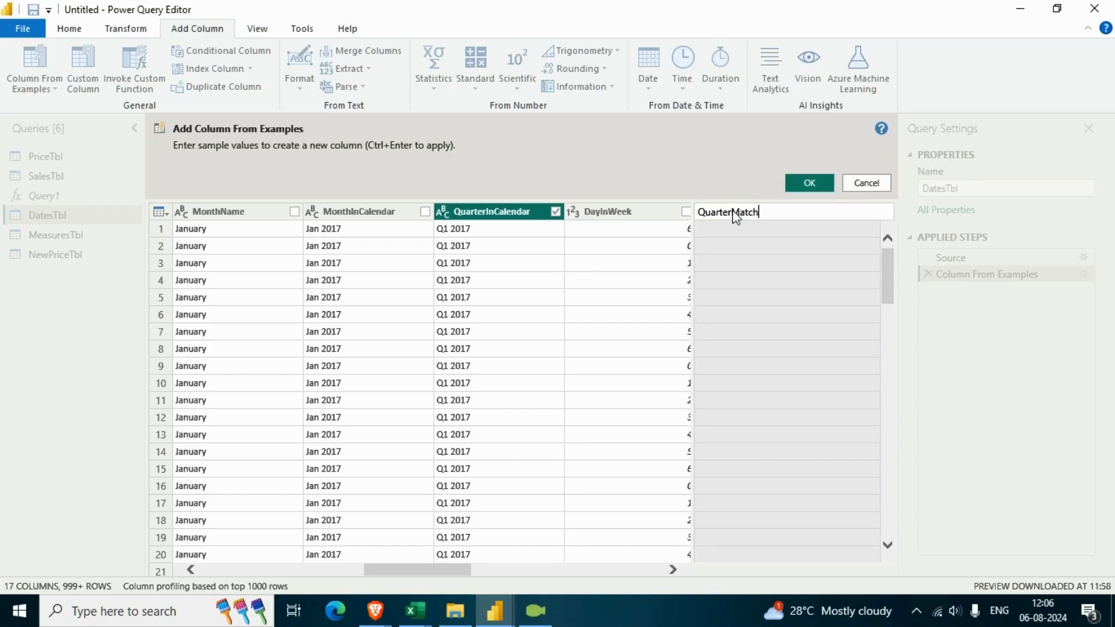
pyautogui.press('Return')
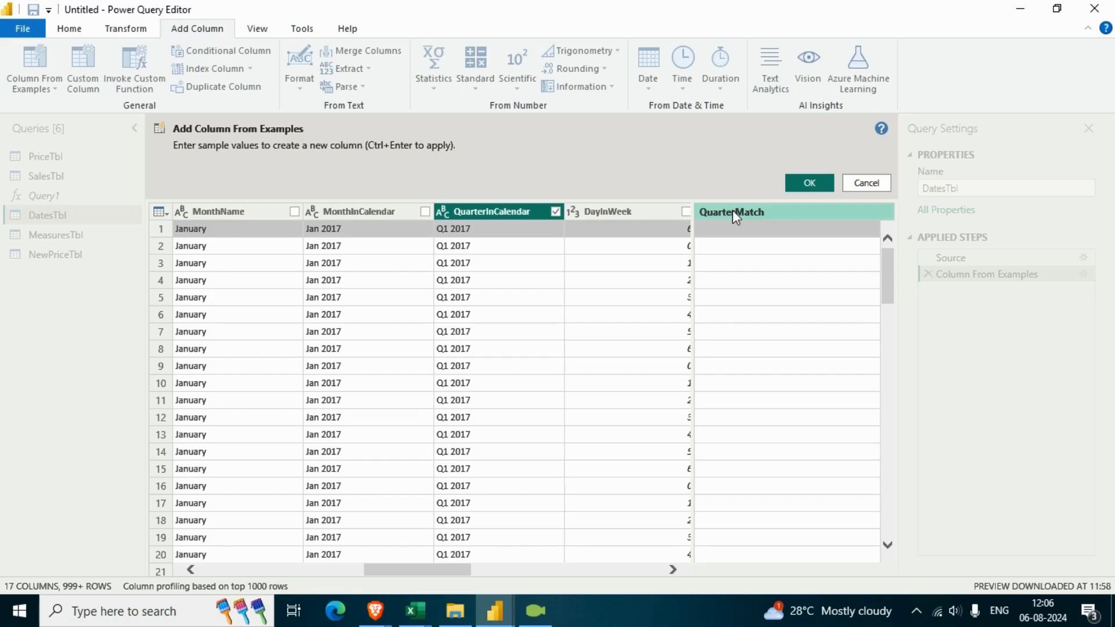
# - Enter Q1 as the first row's sample value and add the QuarterMatch column to DatesTbl
pyautogui.write('Q1')
pyautogui.press('Return')
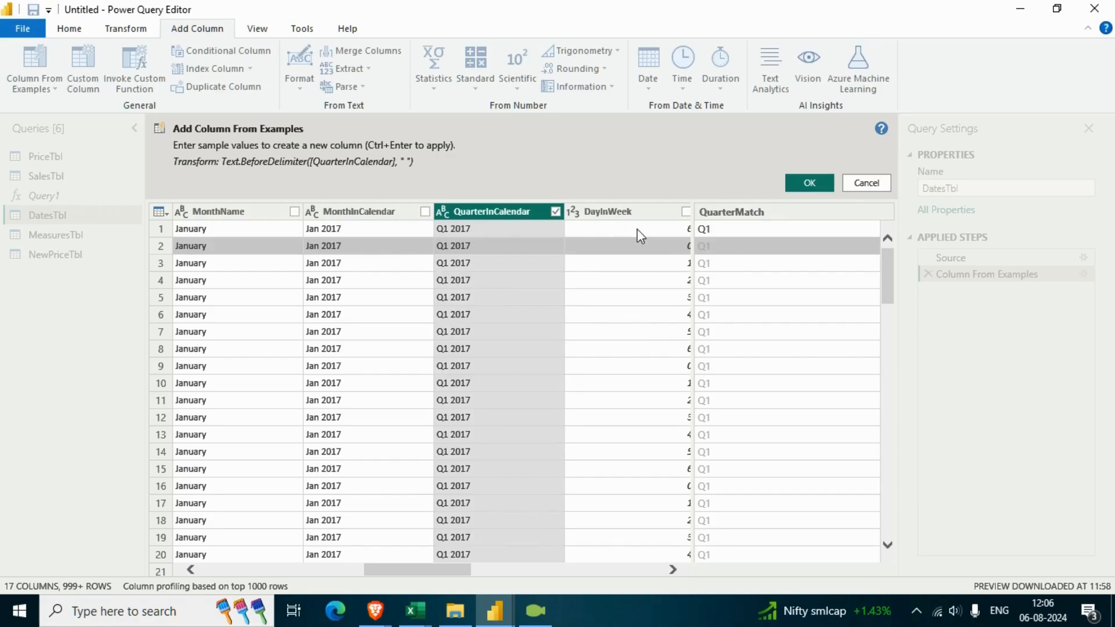
pyautogui.click(810, 183)
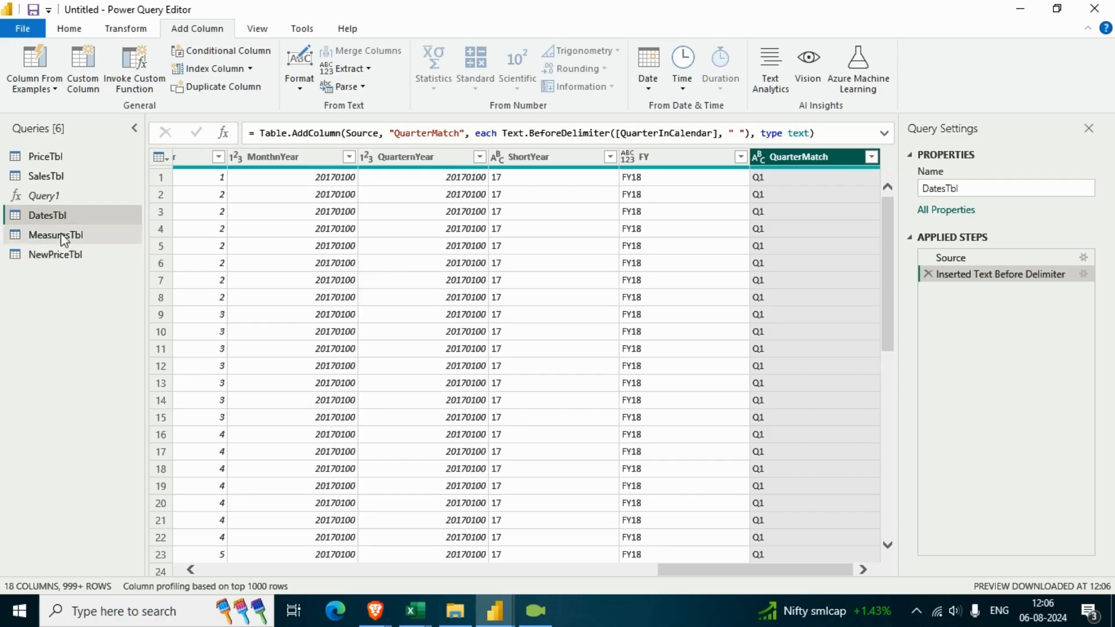
# - Review the columns of SalesTbl, DatesTbl and NewPriceTbl that relate products, dates, quarters and prices
pyautogui.click(64, 177)
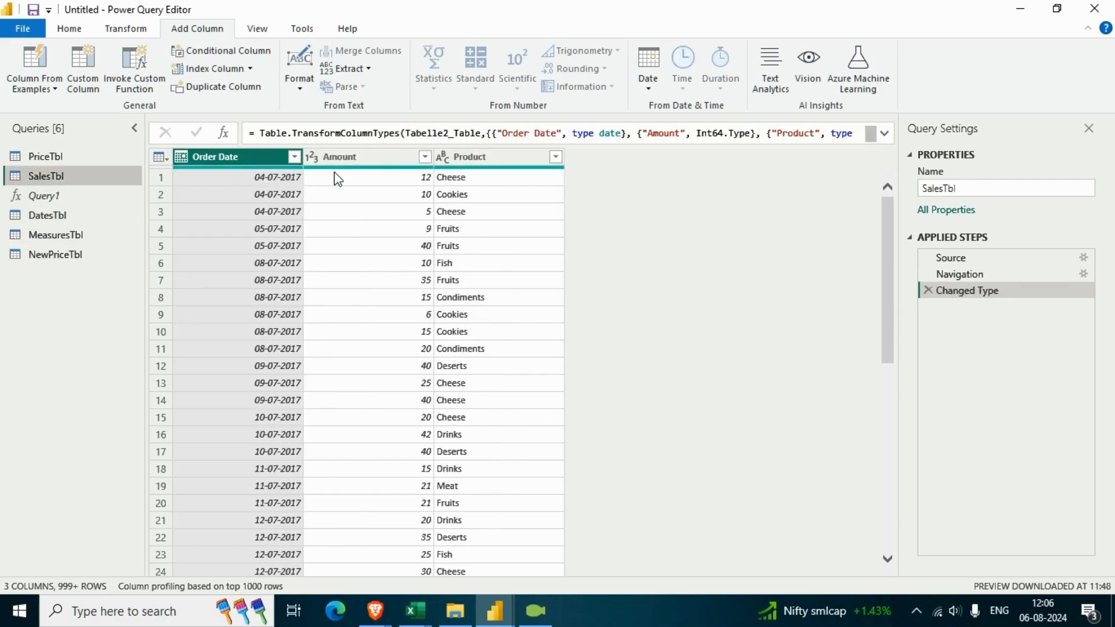
pyautogui.click(470, 158)
pyautogui.click(81, 254)
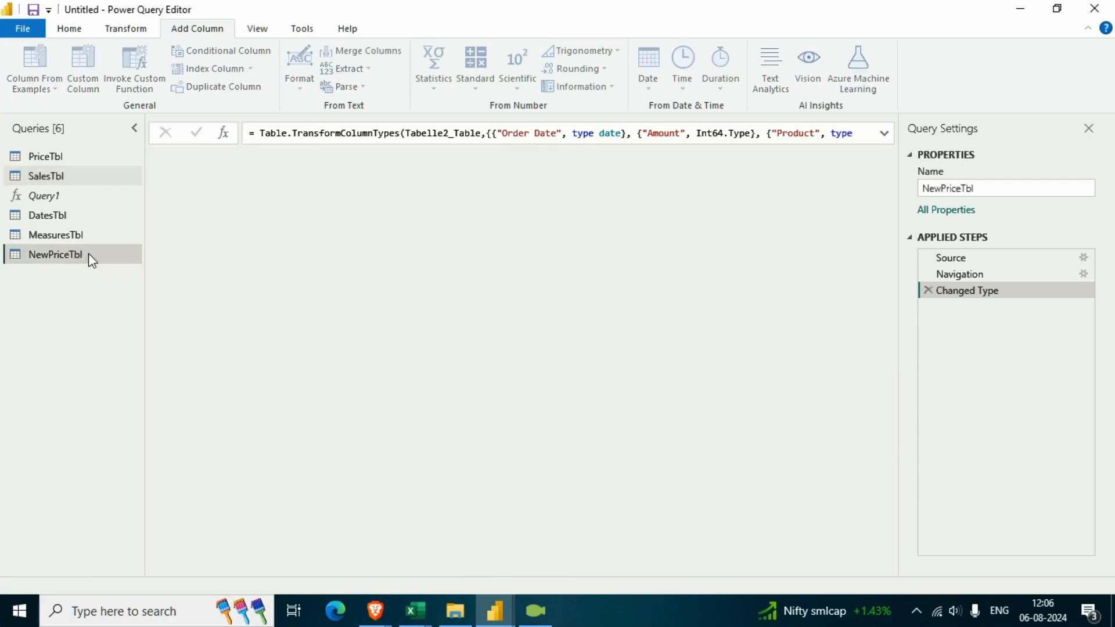
pyautogui.click(82, 234)
pyautogui.click(81, 221)
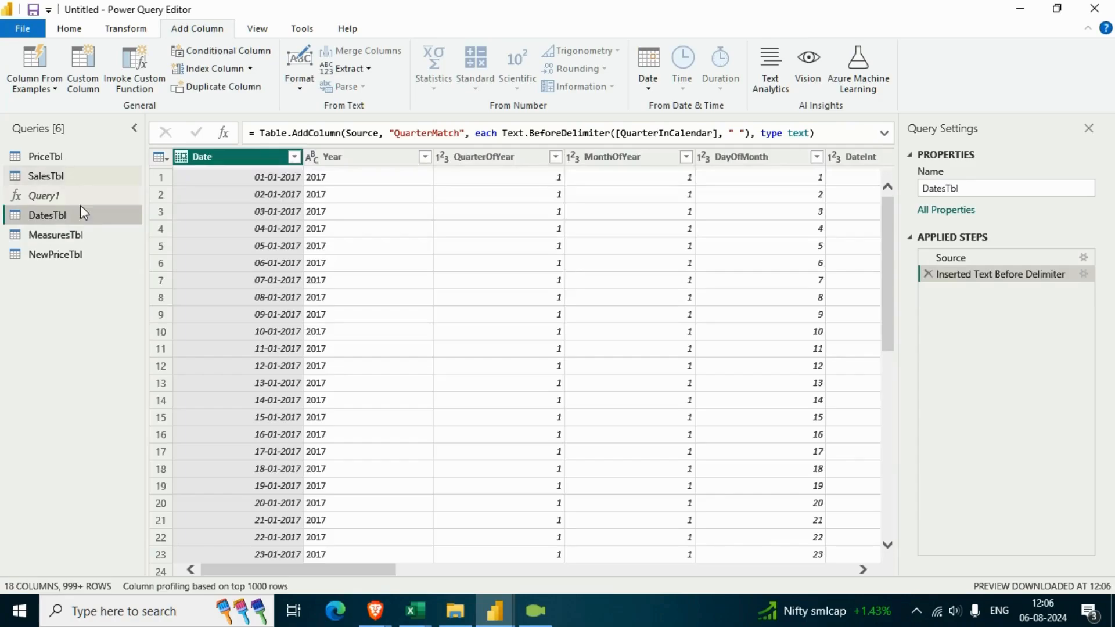
pyautogui.click(88, 256)
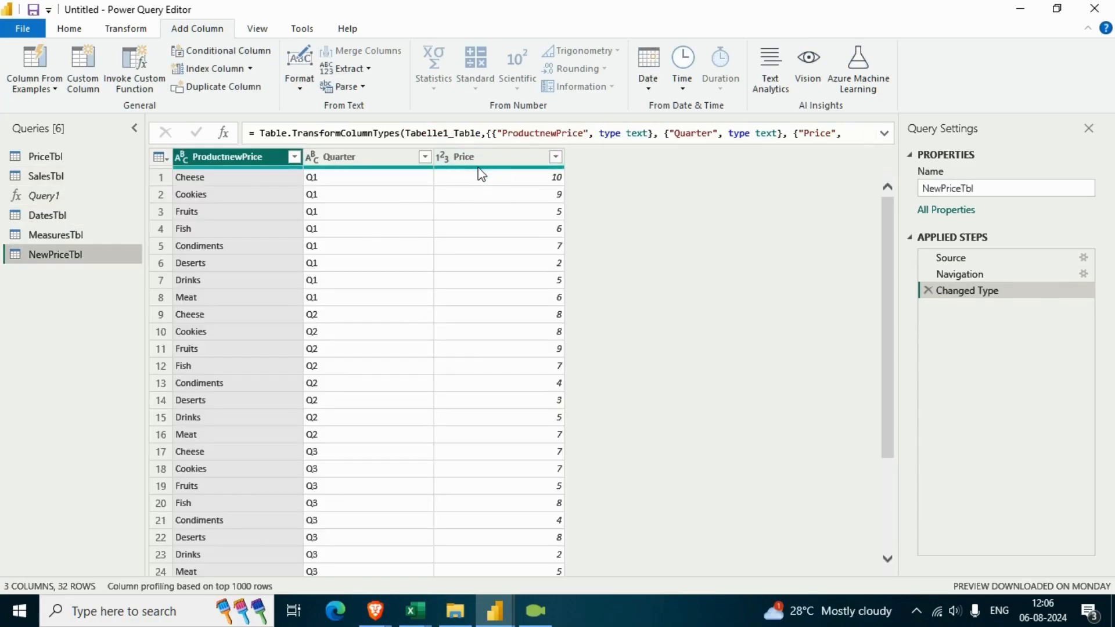
# - Close the Power Query Editor and apply the query changes to the Power BI model
pyautogui.click(57, 31)
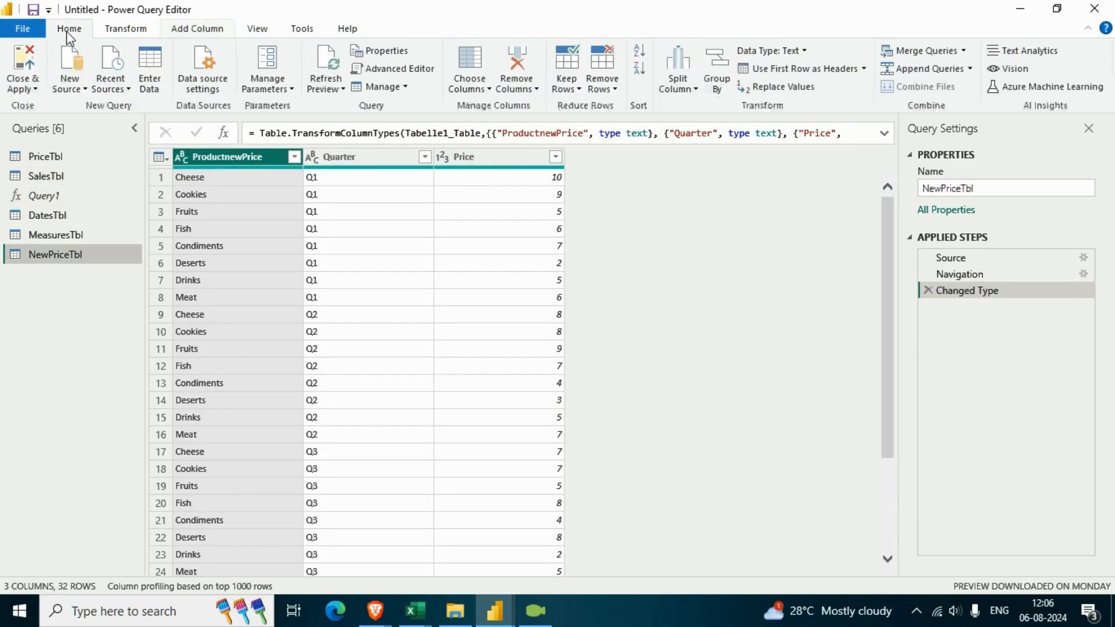
pyautogui.click(38, 91)
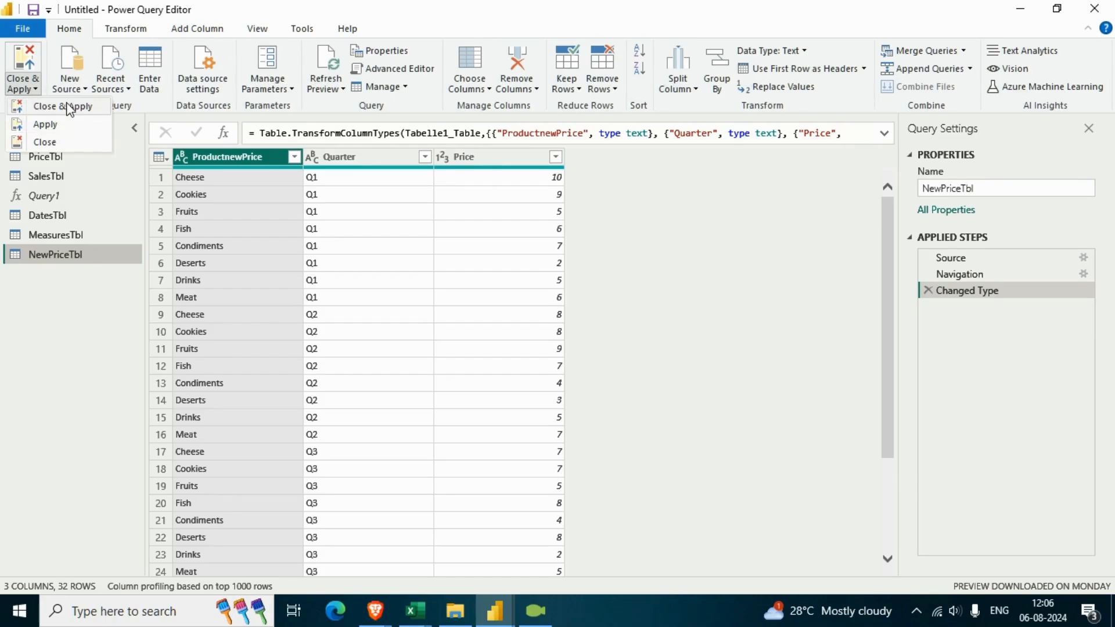
pyautogui.click(63, 106)
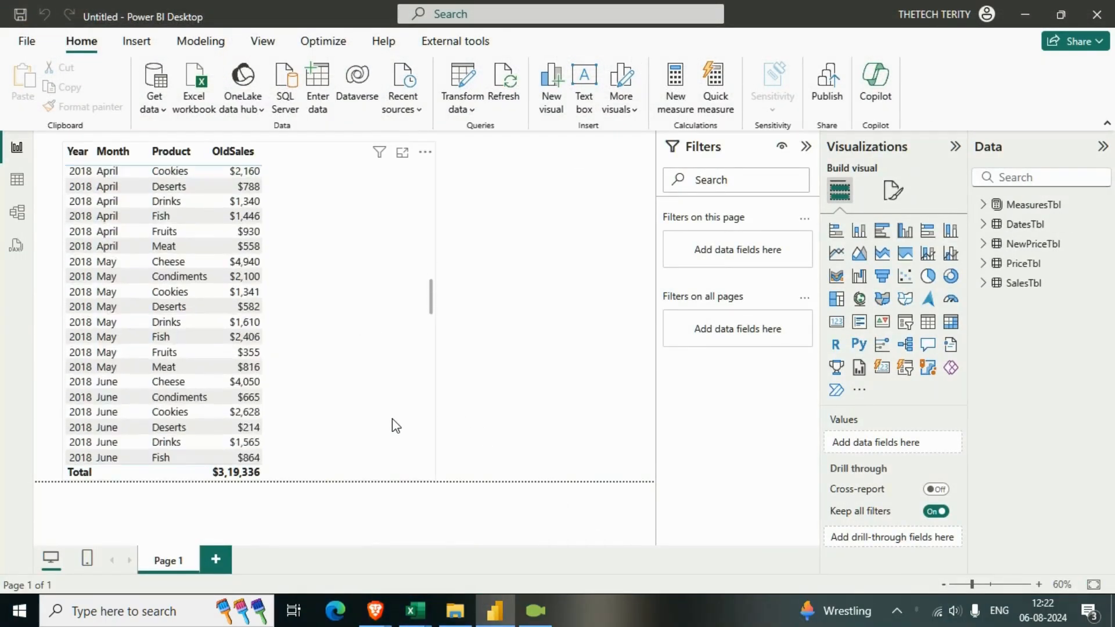
# - Create a new measure named NewPrice in MeasuresTbl, using the expanded formula editor
pyautogui.scroll(10, 390, 418)
pyautogui.scroll(9, 393, 400)
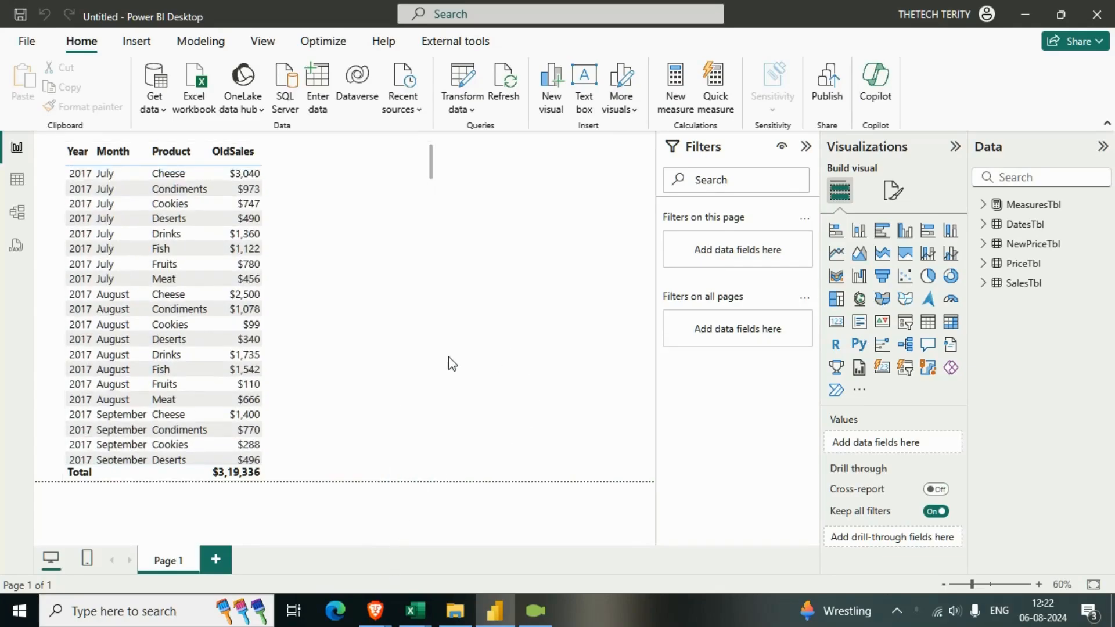
pyautogui.rightClick(1034, 208)
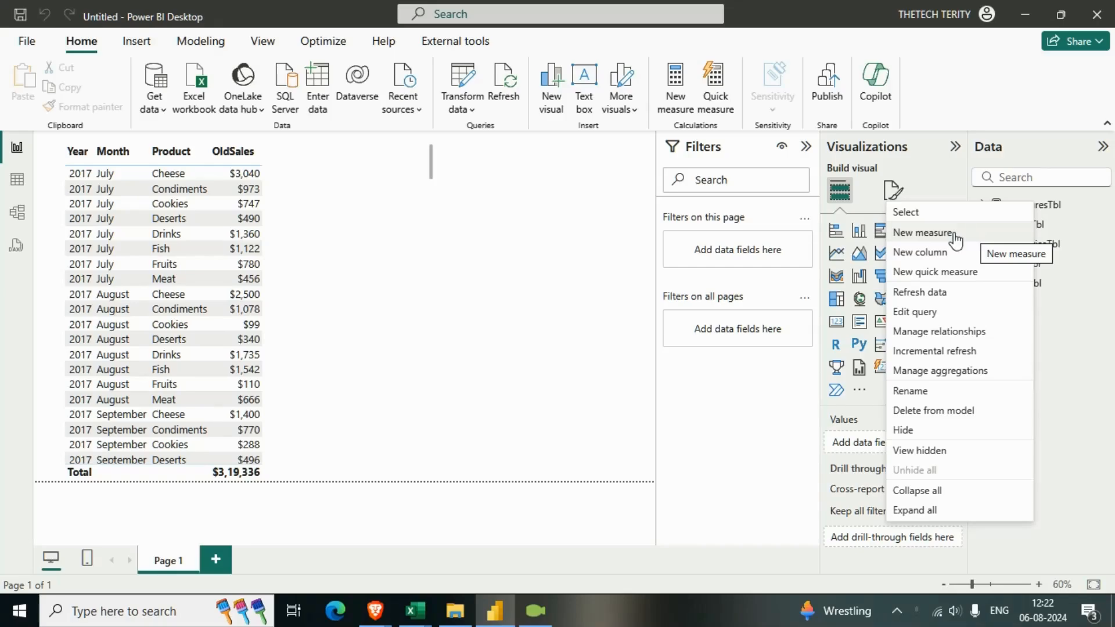
pyautogui.click(911, 235)
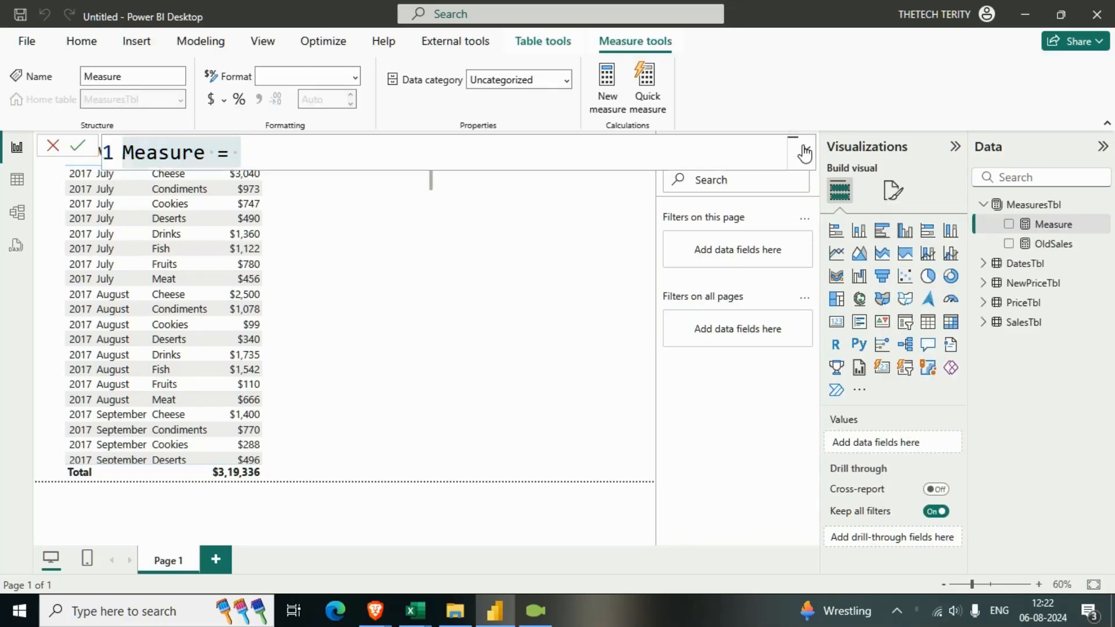
pyautogui.click(804, 153)
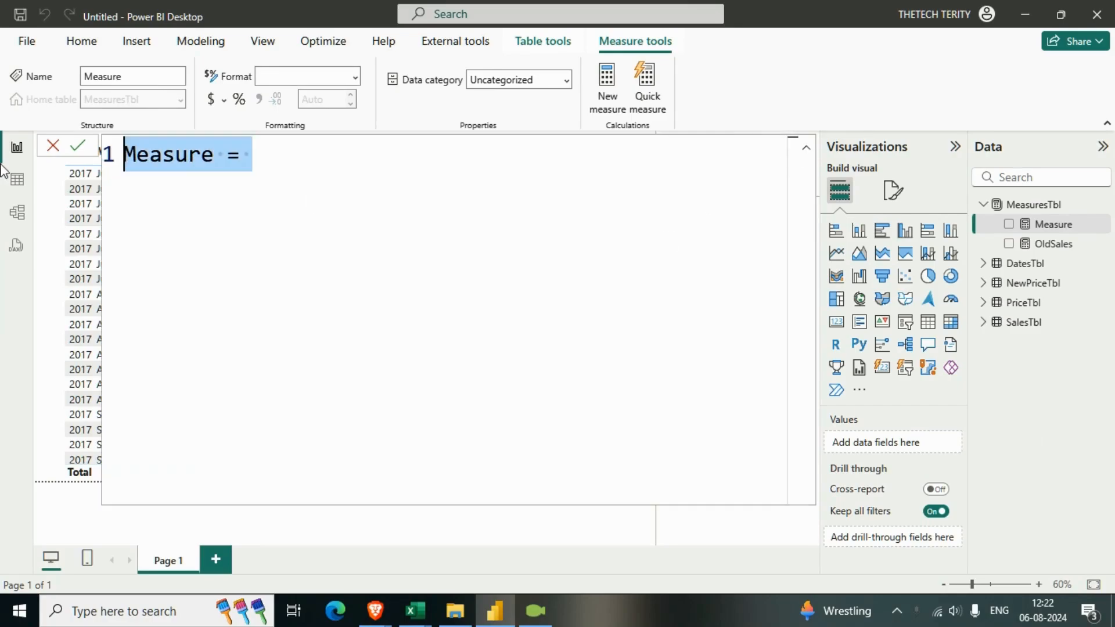
pyautogui.write('Ne')
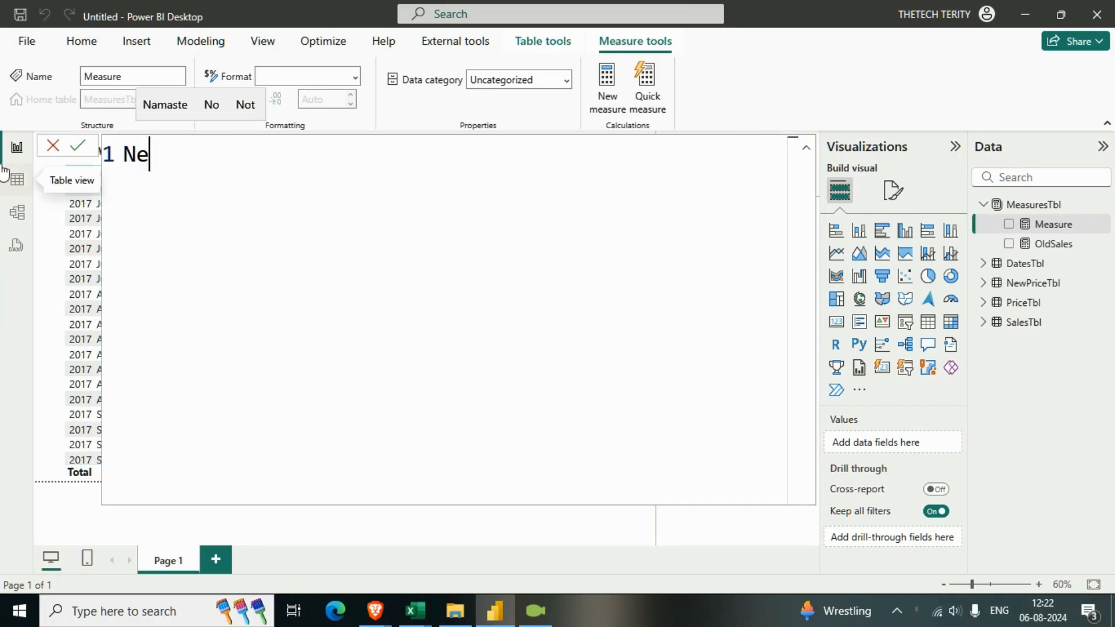
pyautogui.write('wPrice')
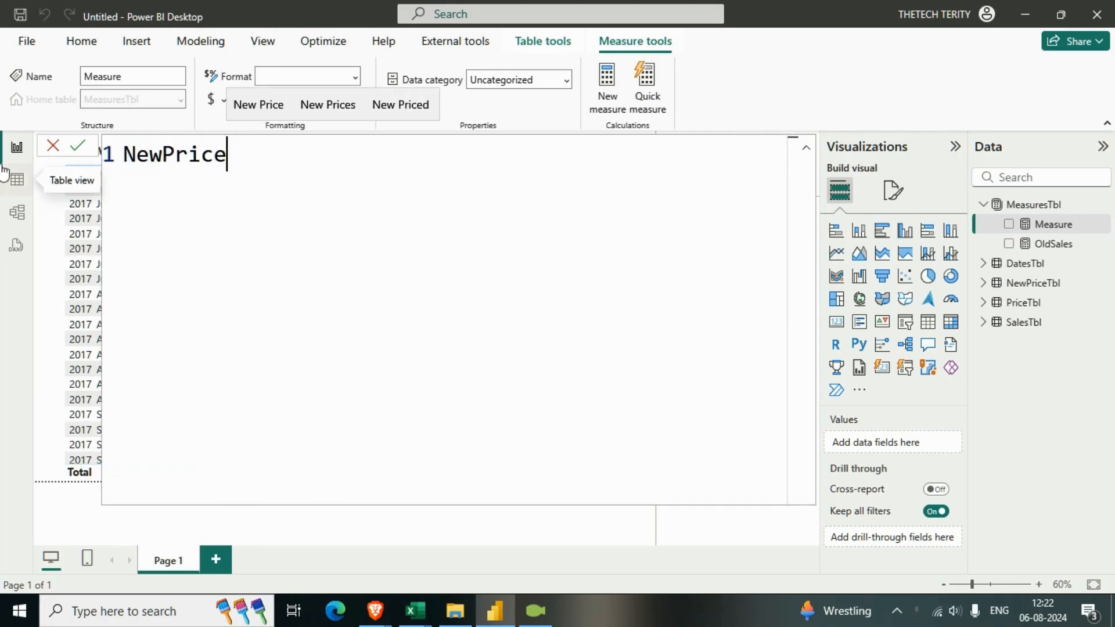
pyautogui.write(' = ')
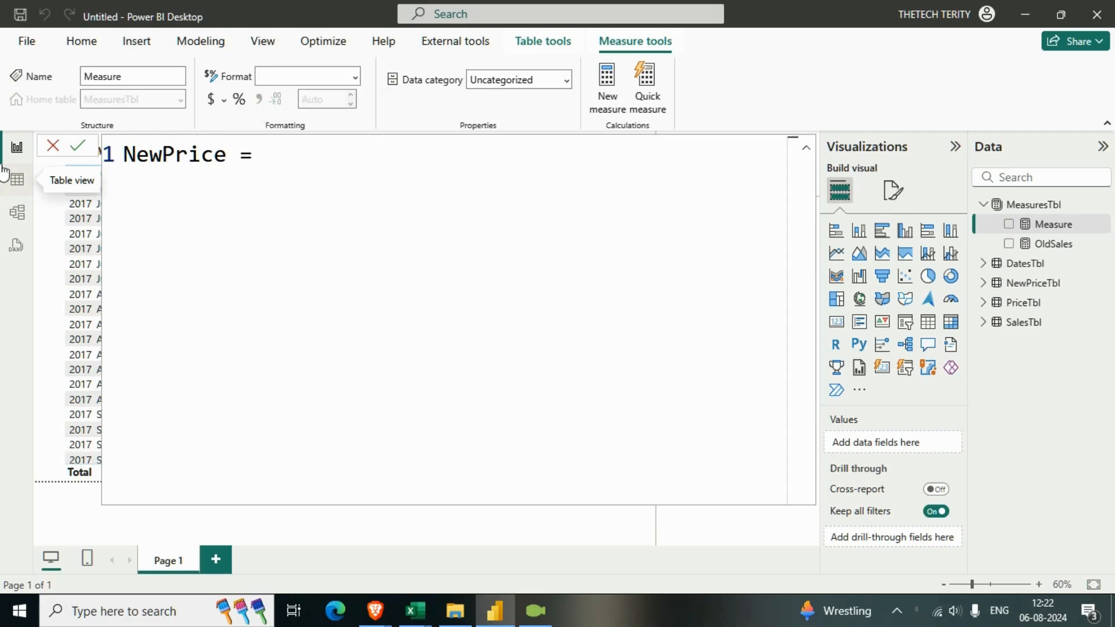
# - Start the NewPrice formula with LOOKUPVALUE and set NewPriceTbl[Price] as the result column
pyautogui.write('LOOKUPVALUE(')
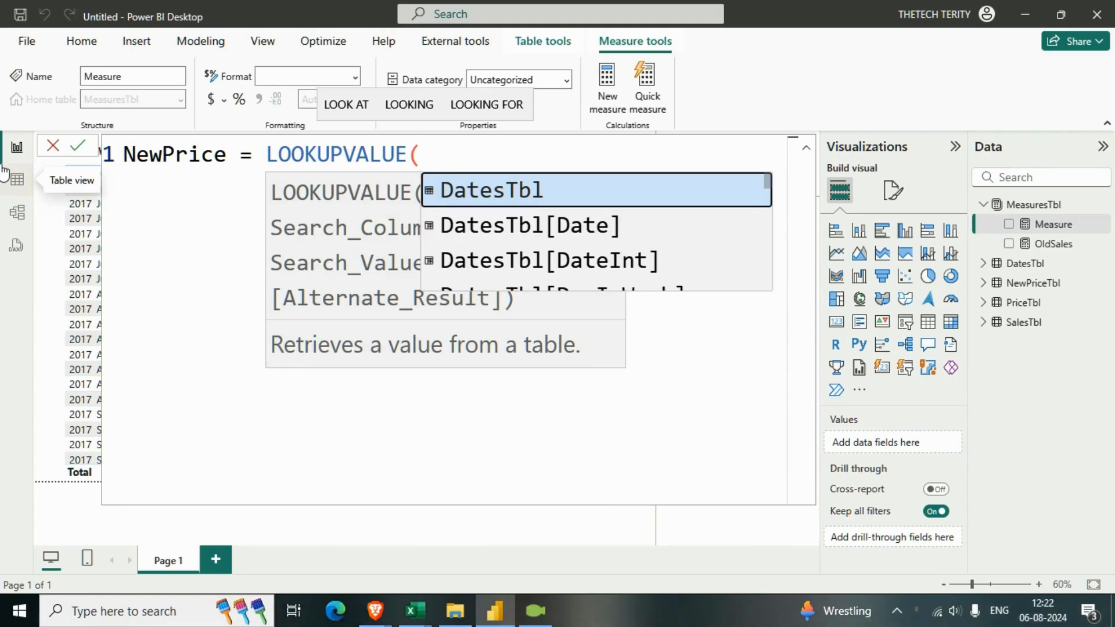
pyautogui.write('DF')
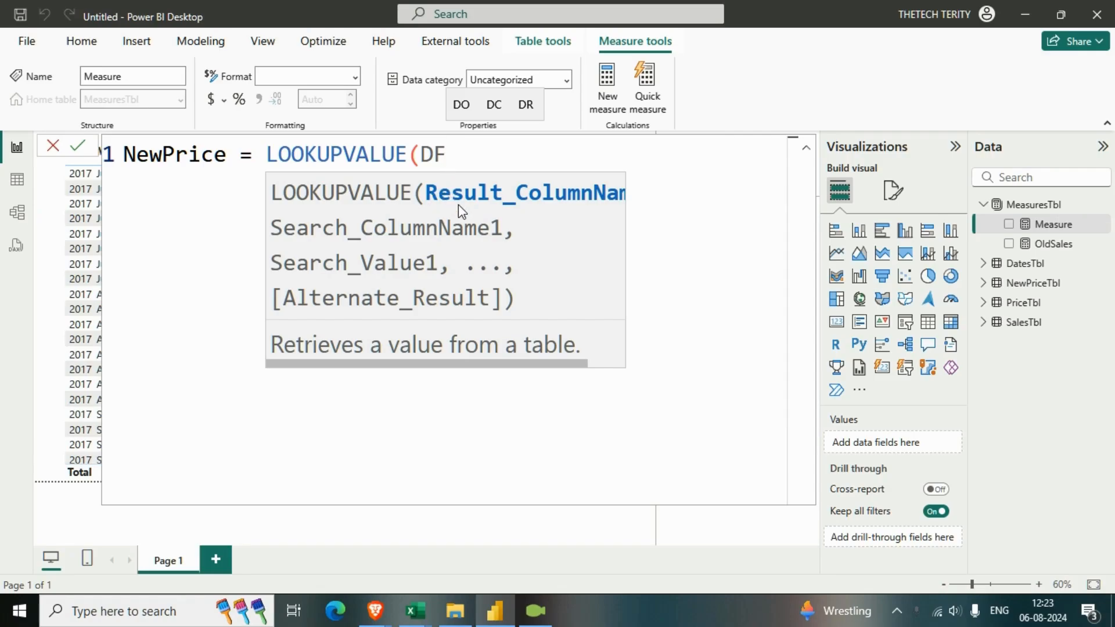
pyautogui.press('BackSpace')
pyautogui.press('BackSpace')
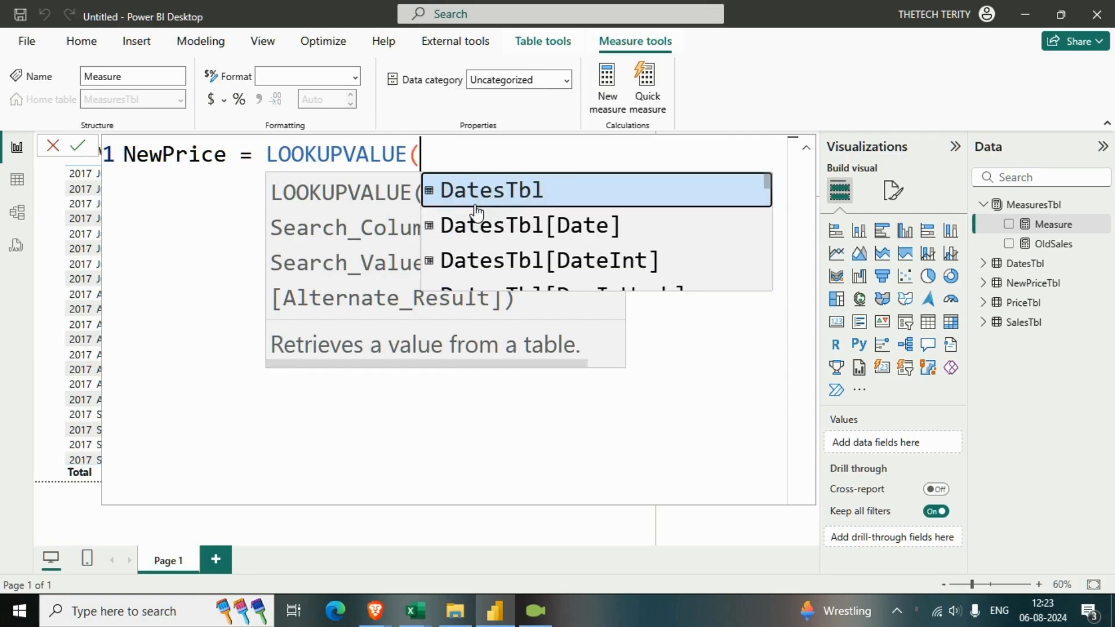
pyautogui.write('price')
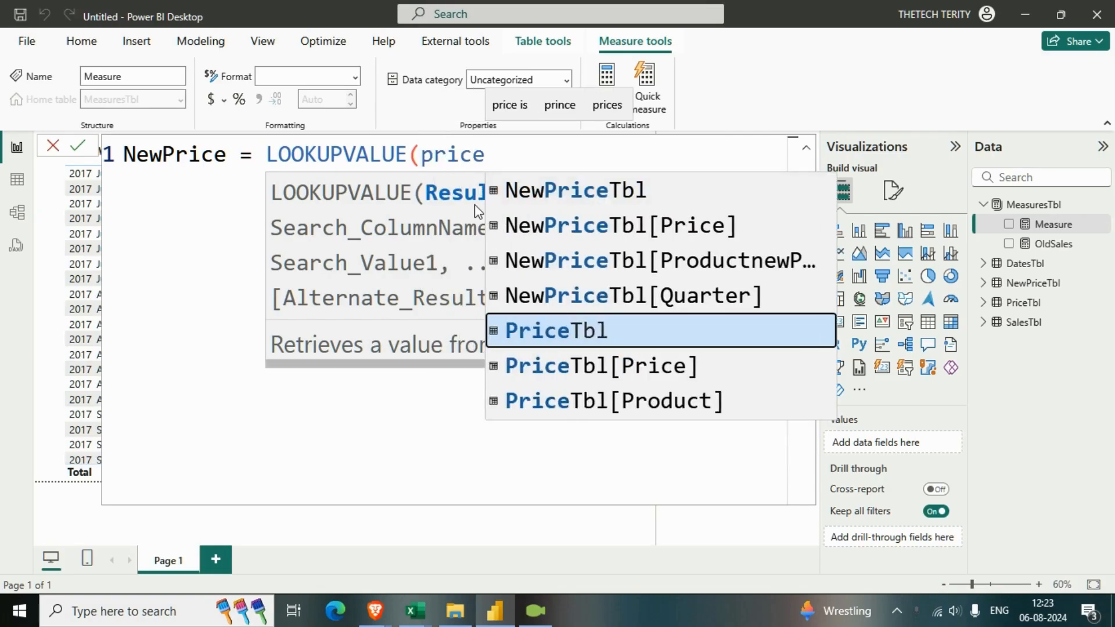
pyautogui.press('Up')
pyautogui.press('Up')
pyautogui.press('Up')
pyautogui.press('Tab')
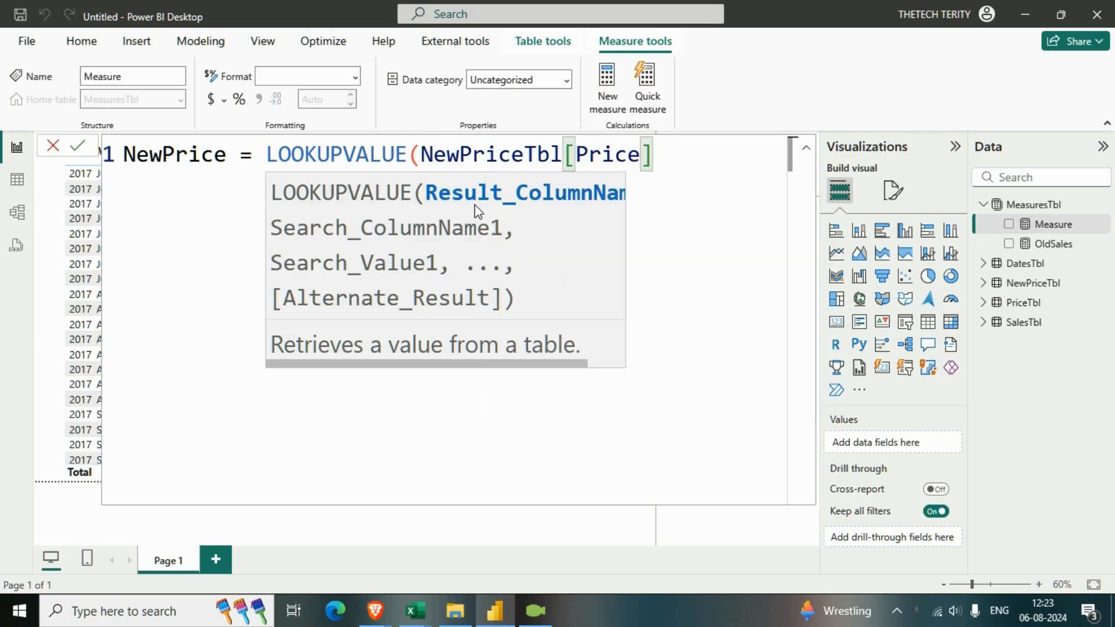
# - Check the Price column in the Pricechange workbook in Excel, and add a comma after NewPriceTbl[Price] in the Power BI formula
pyautogui.moveTo(414, 611)
pyautogui.click(469, 530)
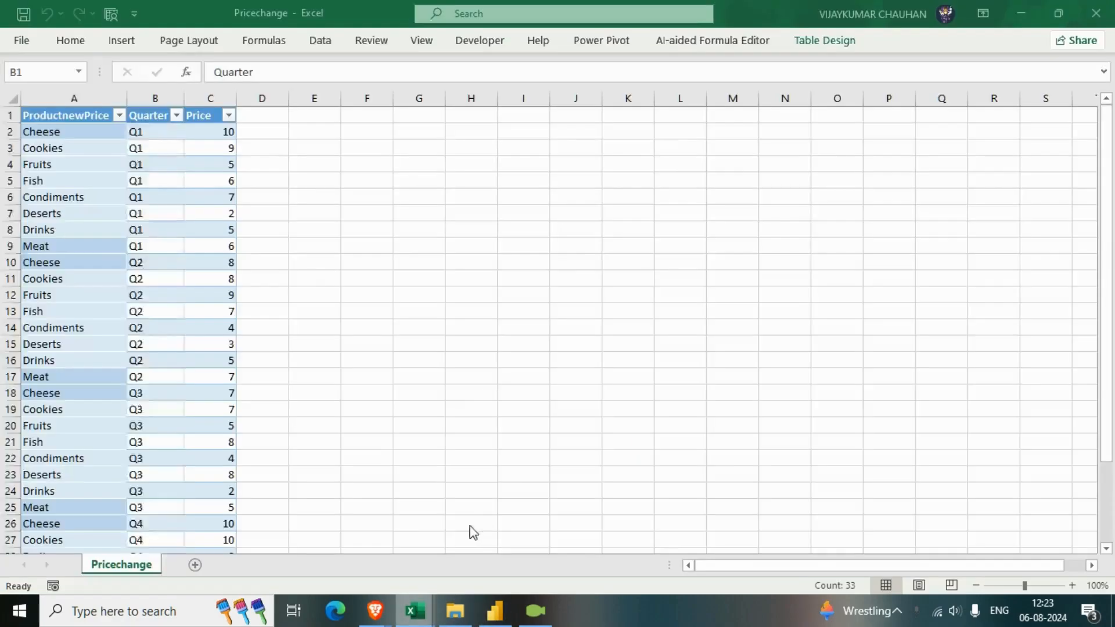
pyautogui.click(203, 111)
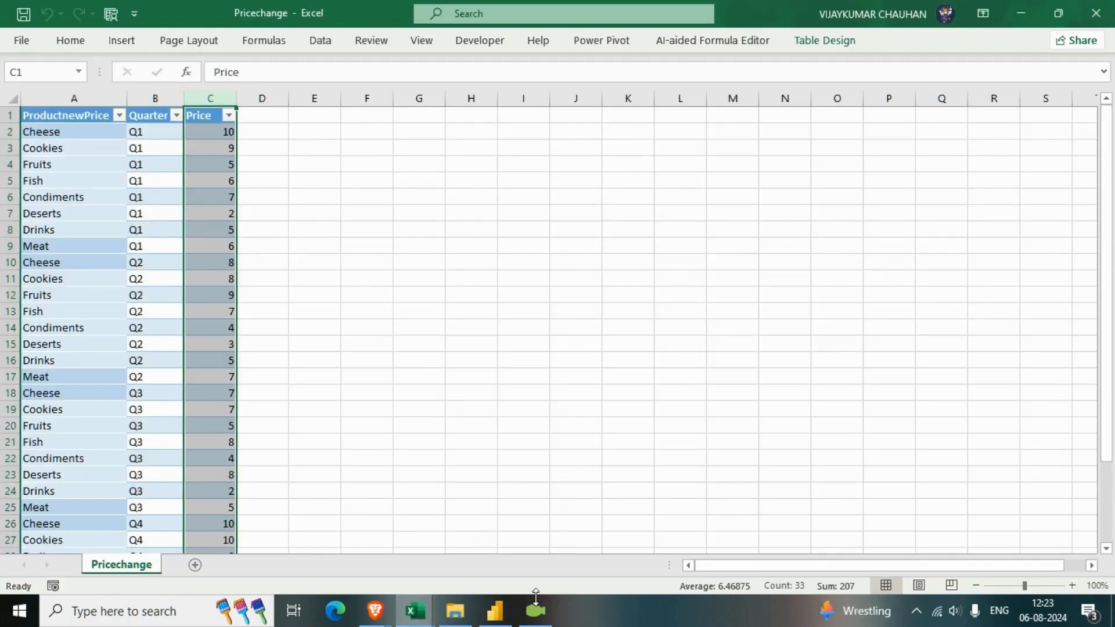
pyautogui.click(497, 611)
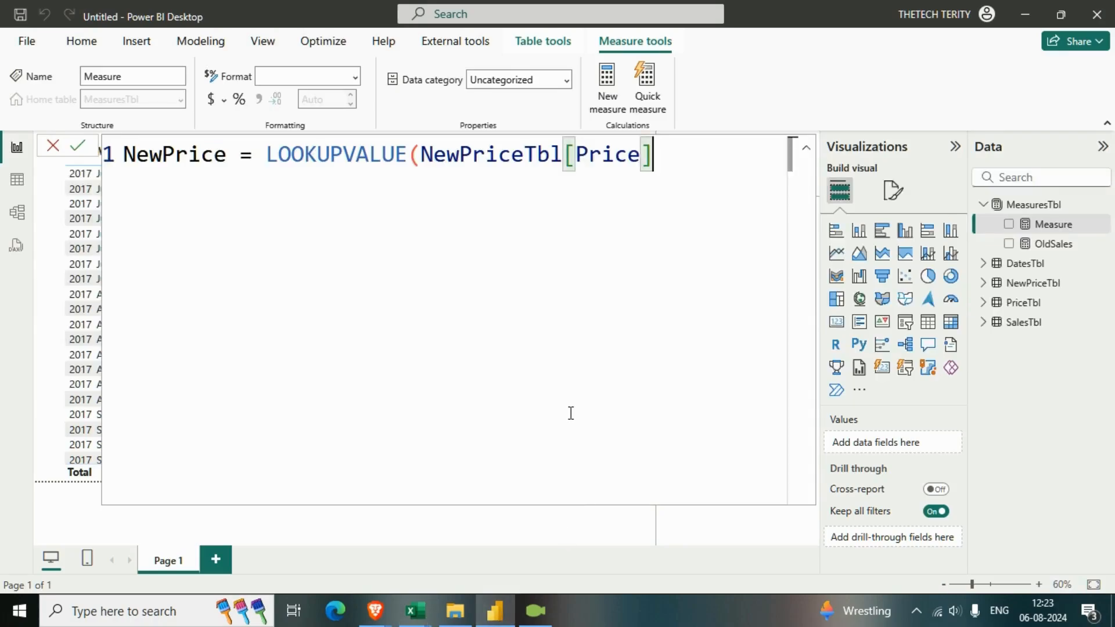
pyautogui.write(',')
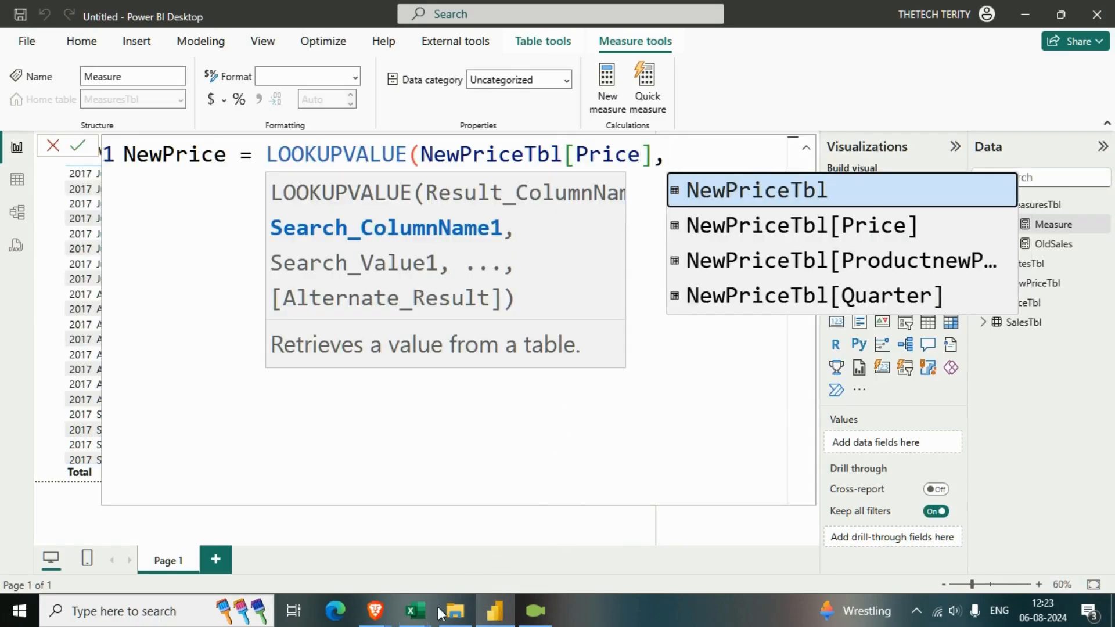
# - Switch to Excel to compare the Pricechange and Priceequal workbooks, examining the ProductnewPrice column as the lookup's search column, and return to Power BI
pyautogui.click(415, 611)
pyautogui.click(489, 552)
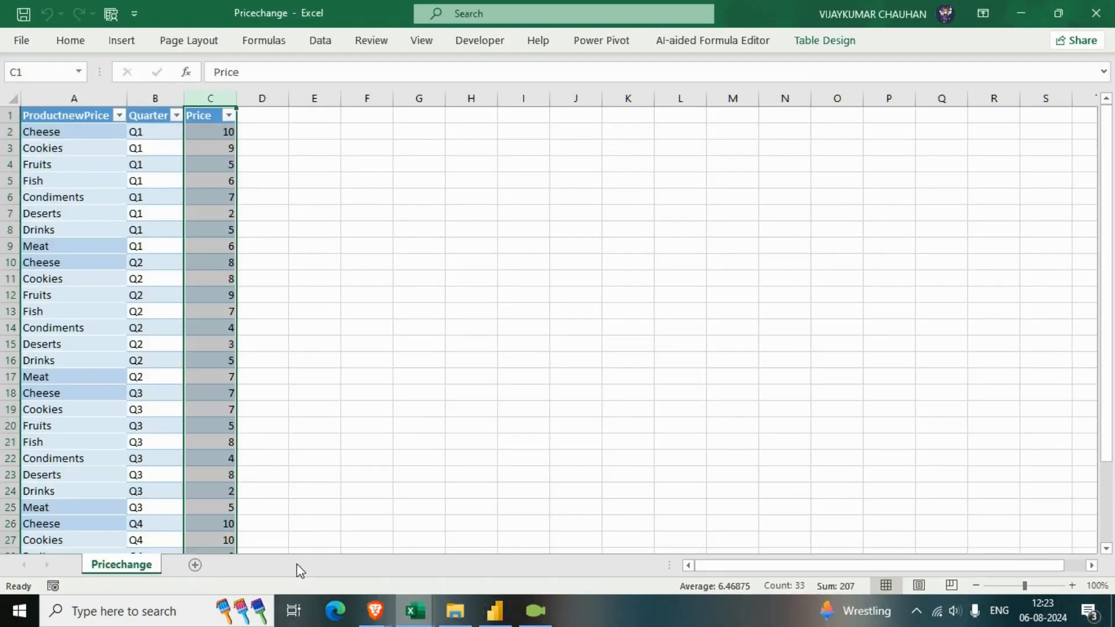
pyautogui.click(417, 610)
pyautogui.click(370, 534)
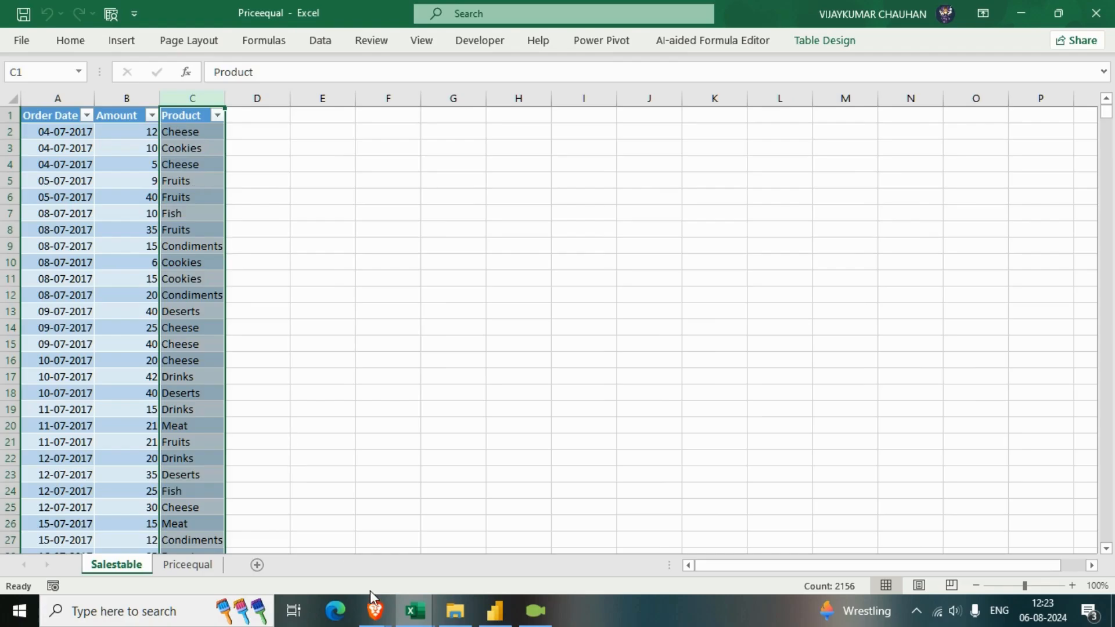
pyautogui.click(415, 610)
pyautogui.click(490, 537)
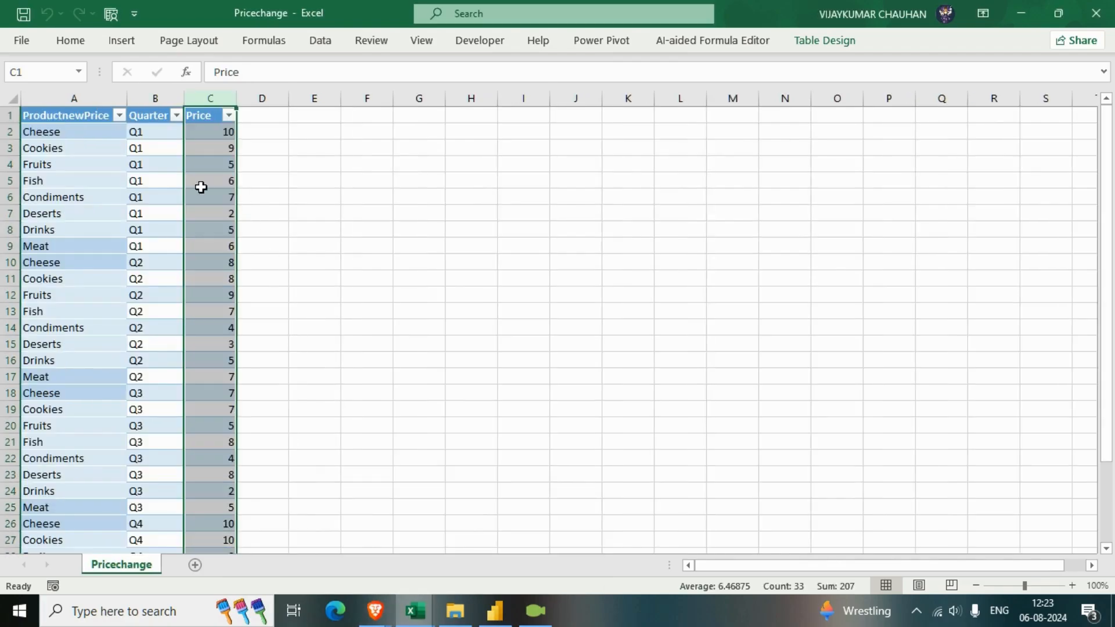
pyautogui.click(84, 109)
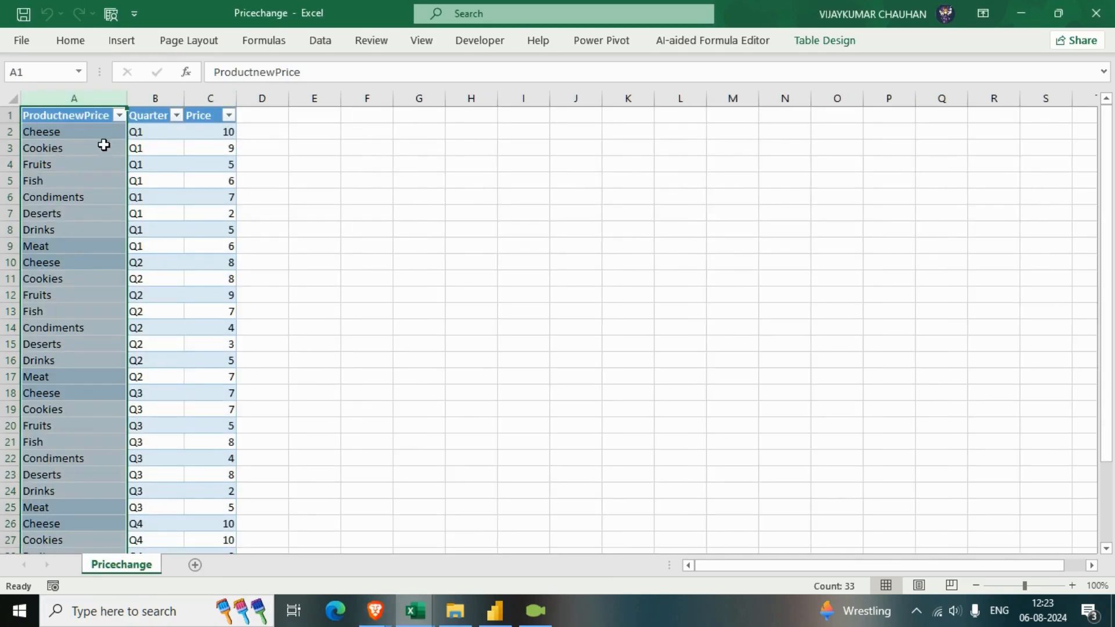
pyautogui.click(492, 615)
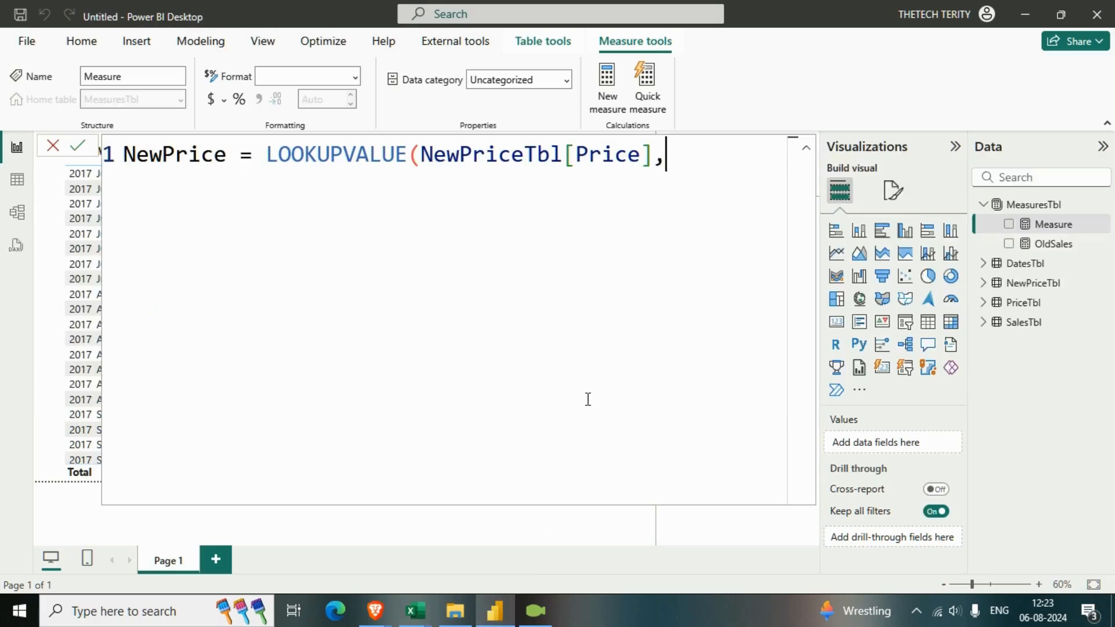
# - Add NewPriceTbl[ProductnewPrice] as the first search column of the LOOKUPVALUE formula, followed by a comma
pyautogui.write('pr')
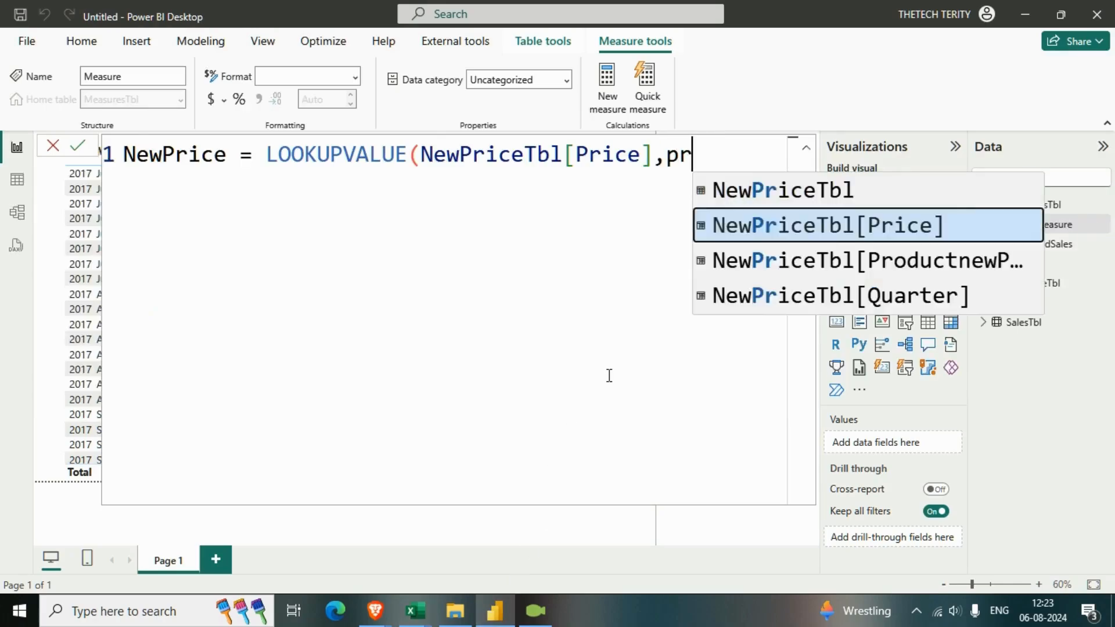
pyautogui.write('odu')
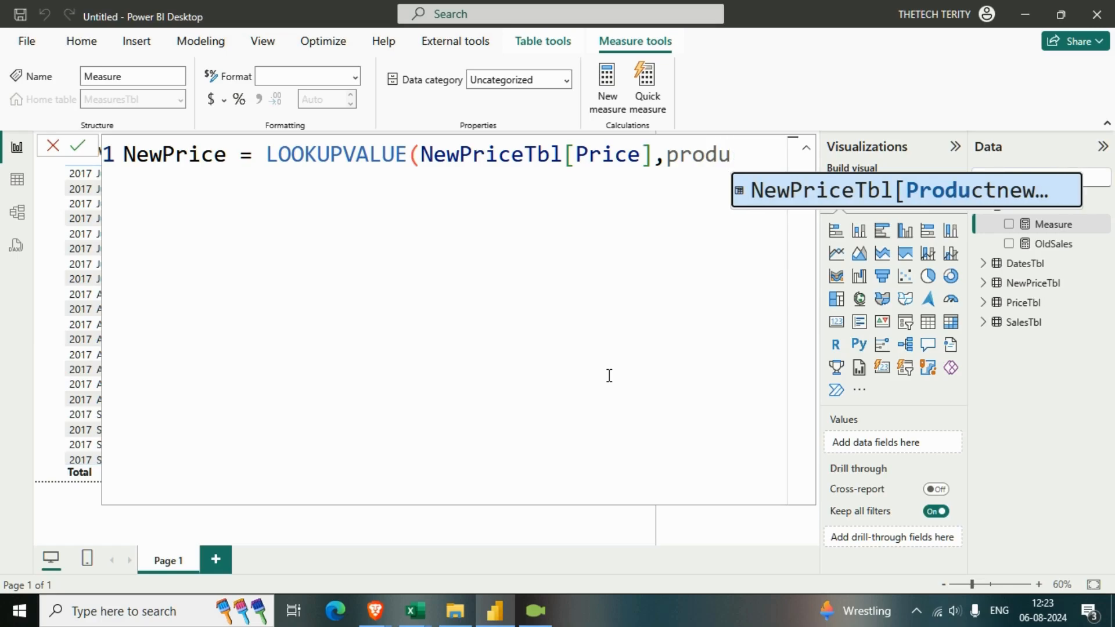
pyautogui.press('Tab')
pyautogui.write(',')
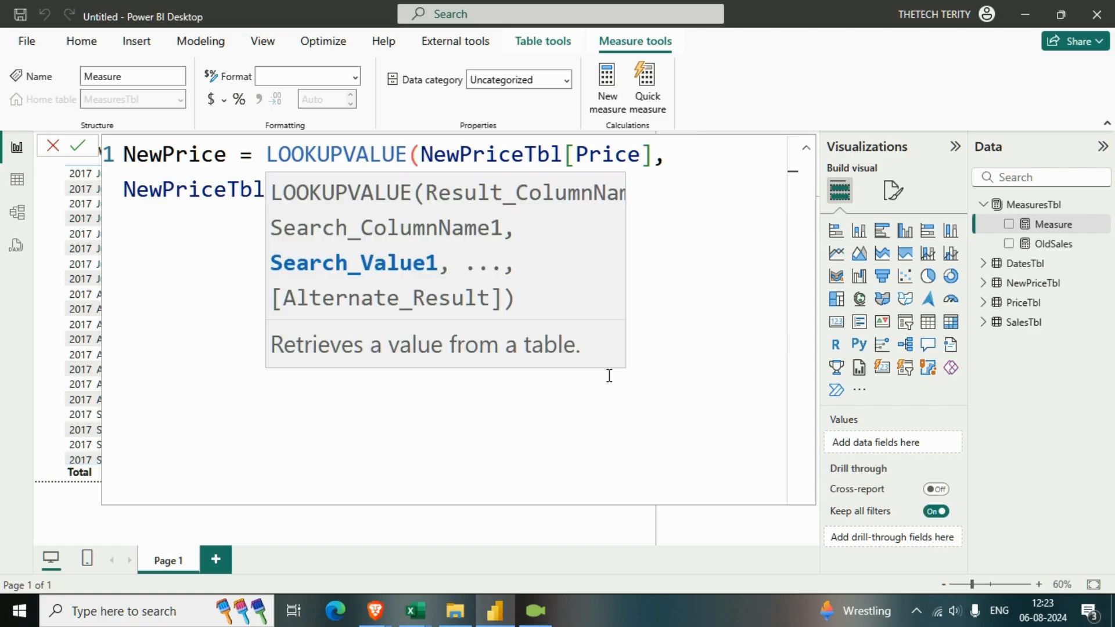
# - Check the Product column on the Salestable sheet of the Priceequal workbook in Excel and return to Power BI
pyautogui.moveTo(415, 611)
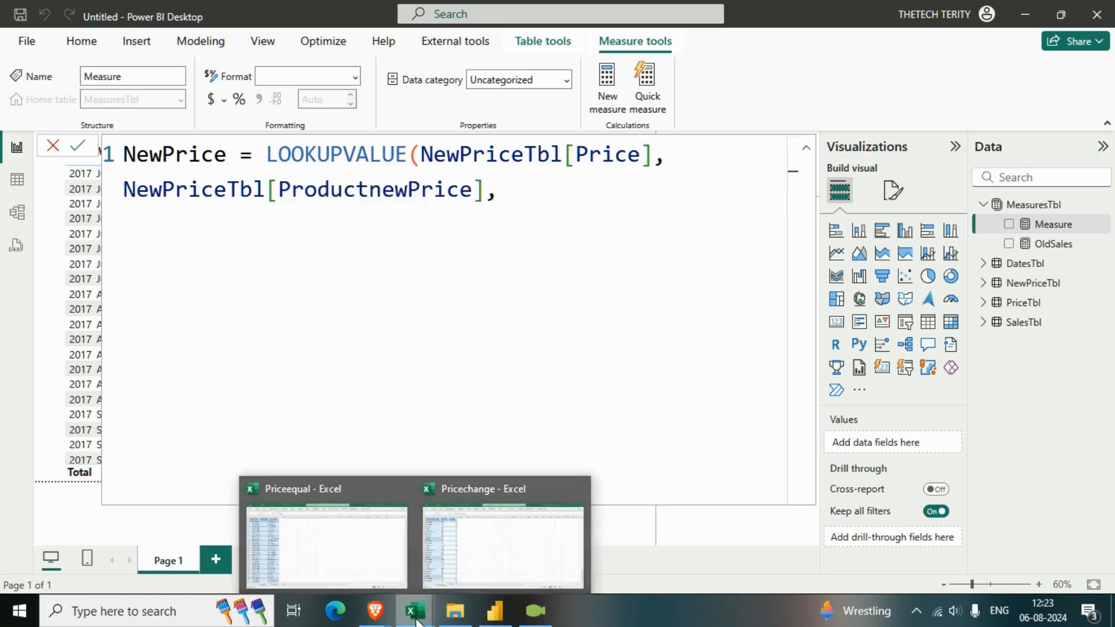
pyautogui.click(362, 547)
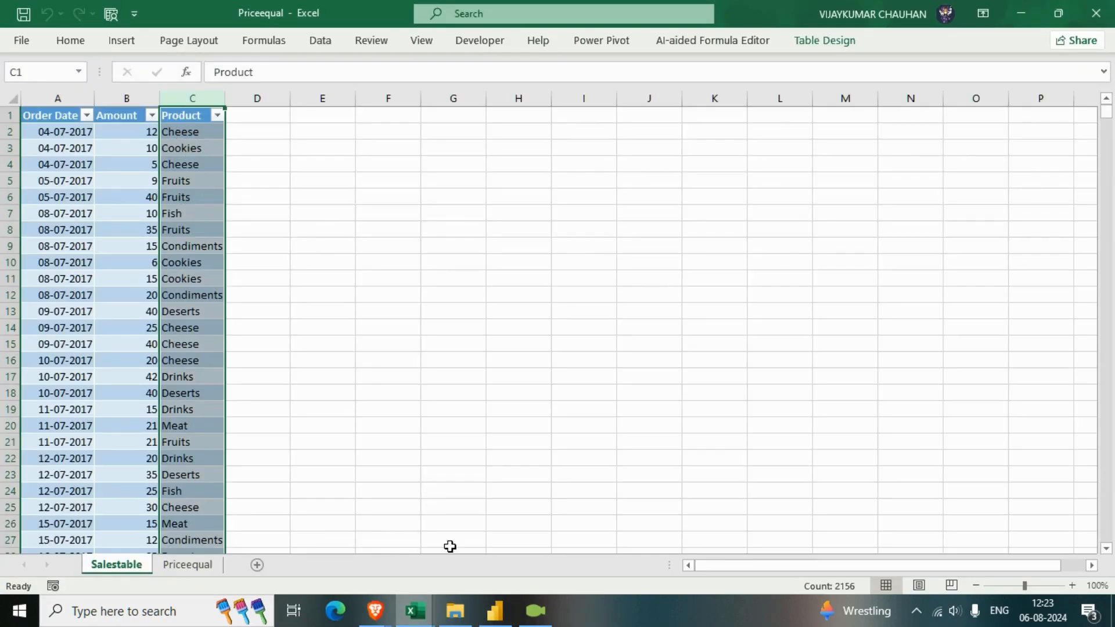
pyautogui.click(493, 611)
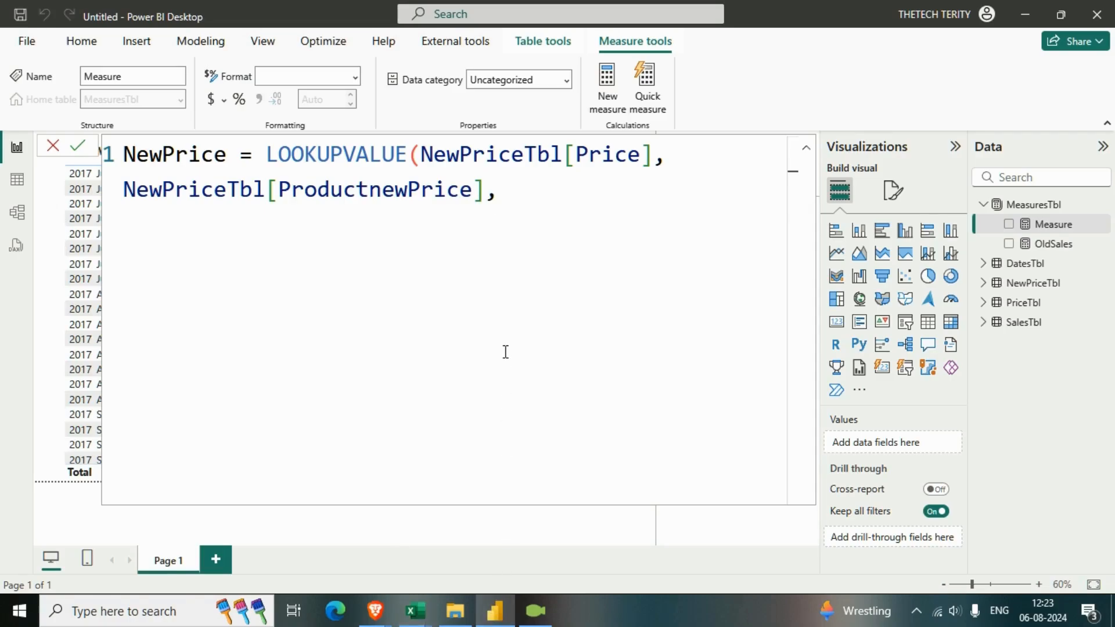
pyautogui.write('prod')
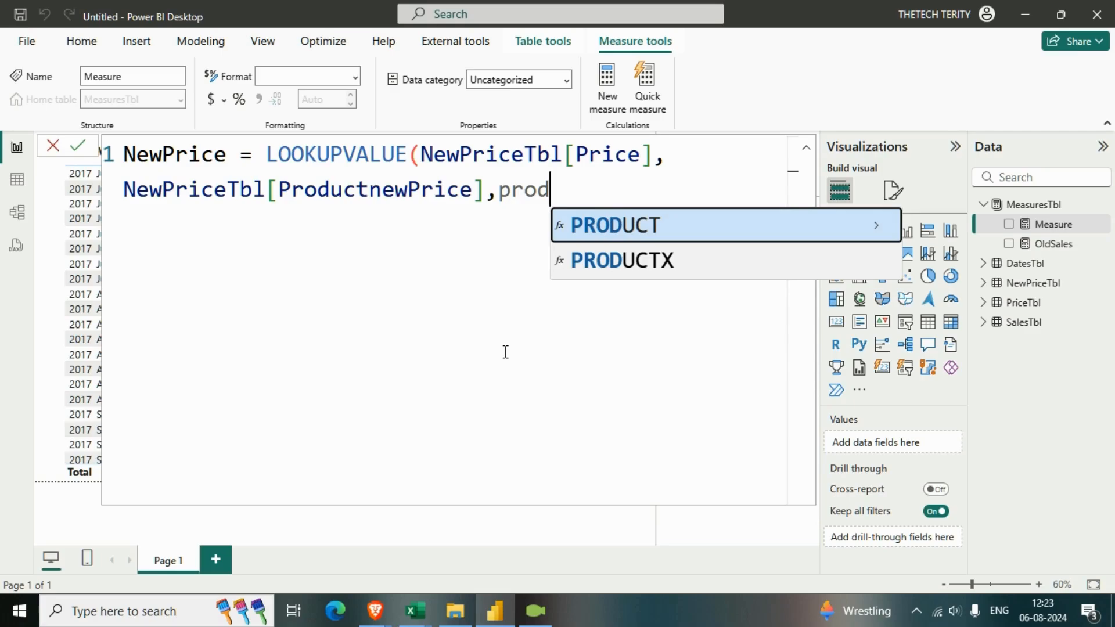
pyautogui.press('BackSpace')
pyautogui.press('BackSpace')
pyautogui.press('BackSpace')
pyautogui.press('BackSpace')
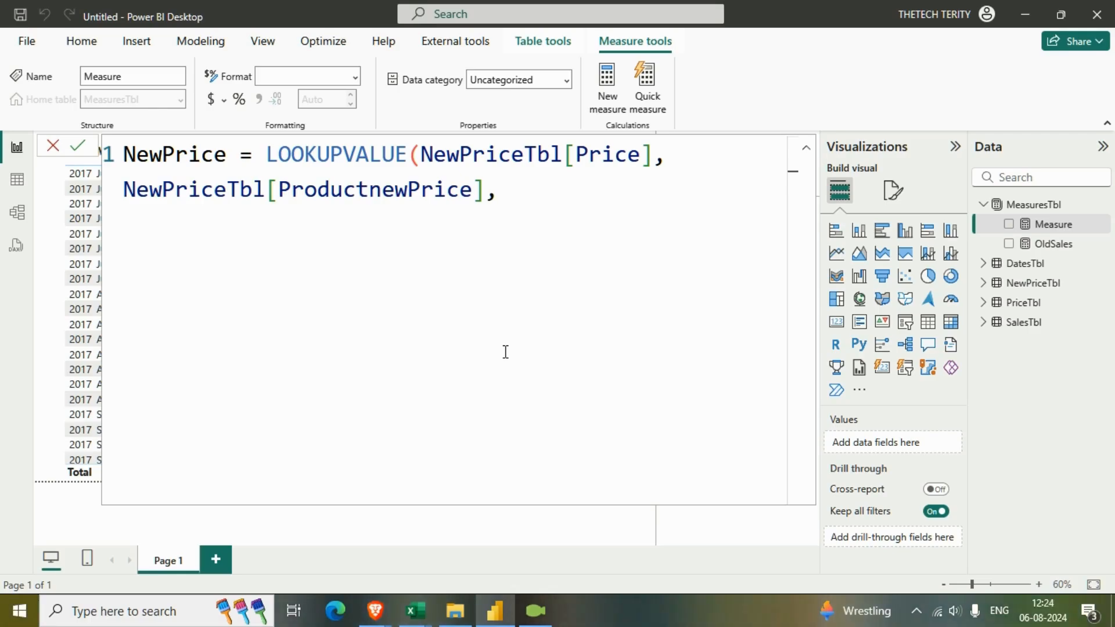
# - Add SELECTEDVALUE(SalesTbl[Product]) as the first search value of the lookup, followed by a comma
pyautogui.write('SELEC')
pyautogui.press('Down')
pyautogui.press('Down')
pyautogui.press('Down')
pyautogui.press('Down')
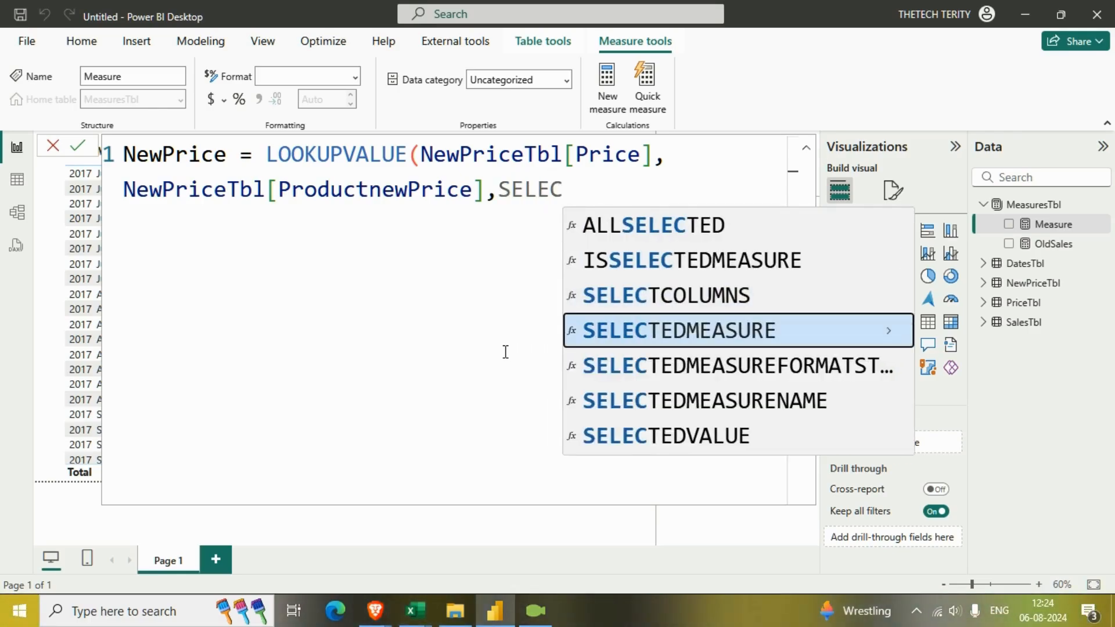
pyautogui.press('Tab')
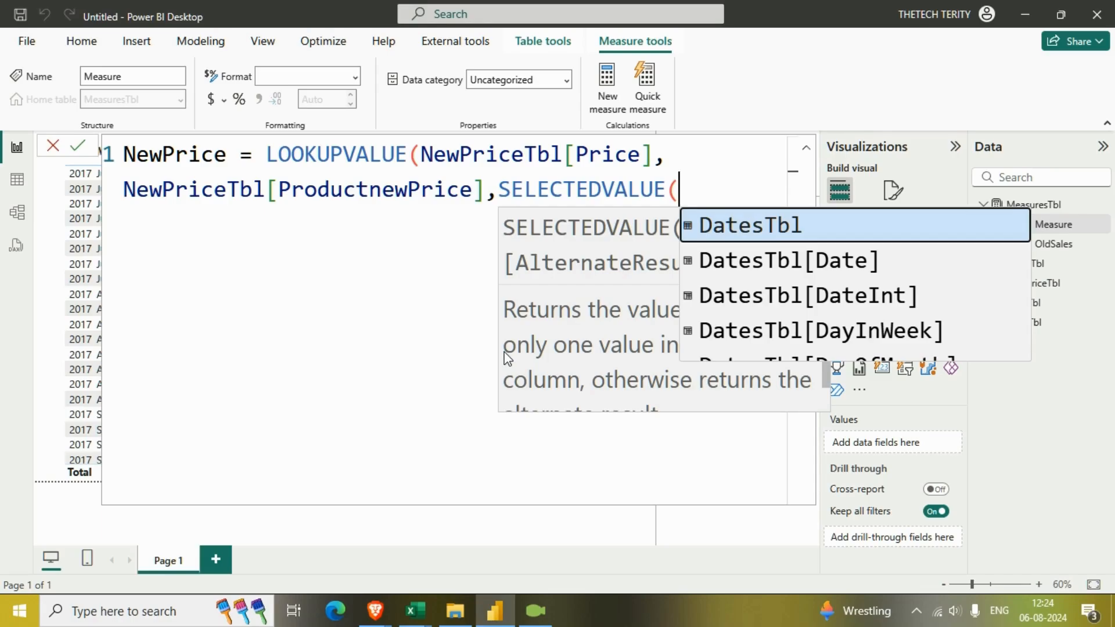
pyautogui.write('prod')
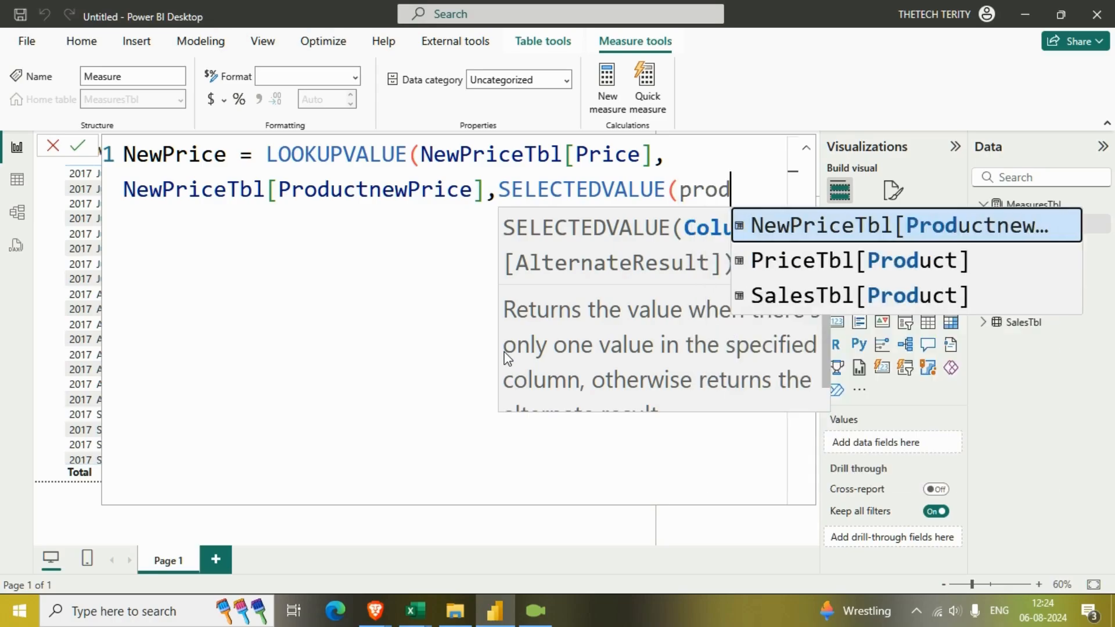
pyautogui.press('Down')
pyautogui.press('Down')
pyautogui.press('Tab')
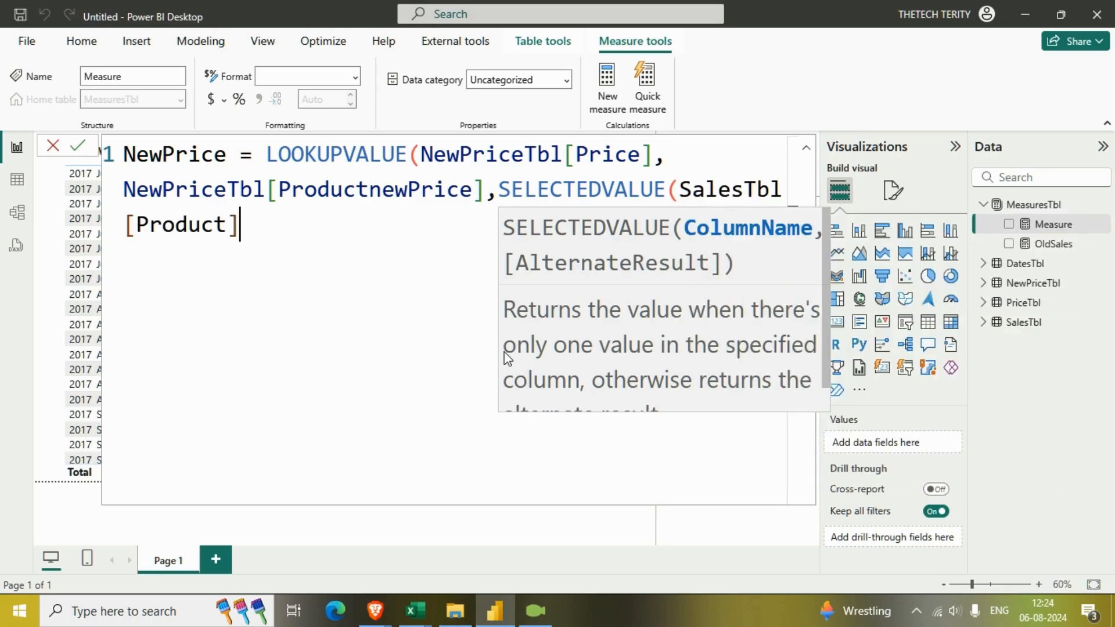
pyautogui.write('),')
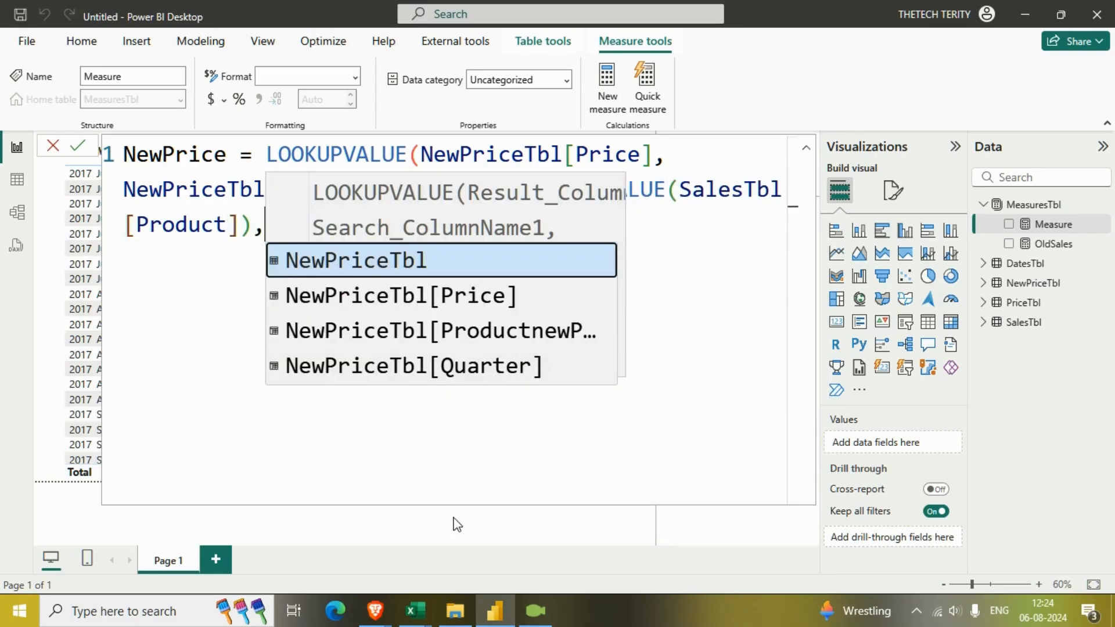
# - Compare the Product column in Priceequal with the ProductnewPrice column in Pricechange in Excel, and return to the Power BI formula
pyautogui.click(415, 610)
pyautogui.click(467, 508)
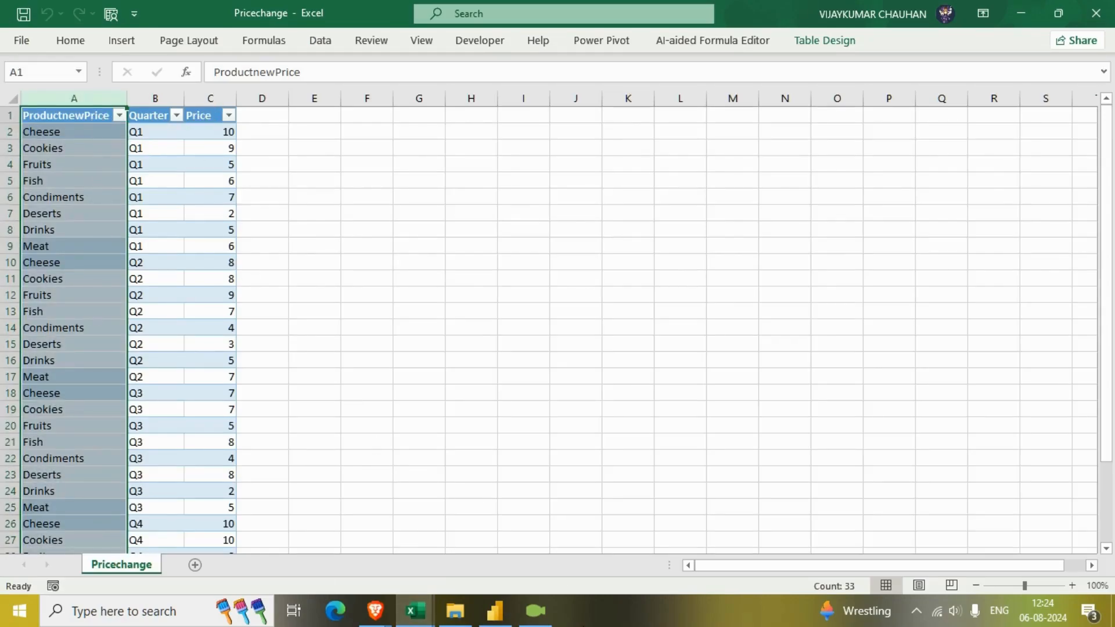
pyautogui.click(417, 610)
pyautogui.click(367, 555)
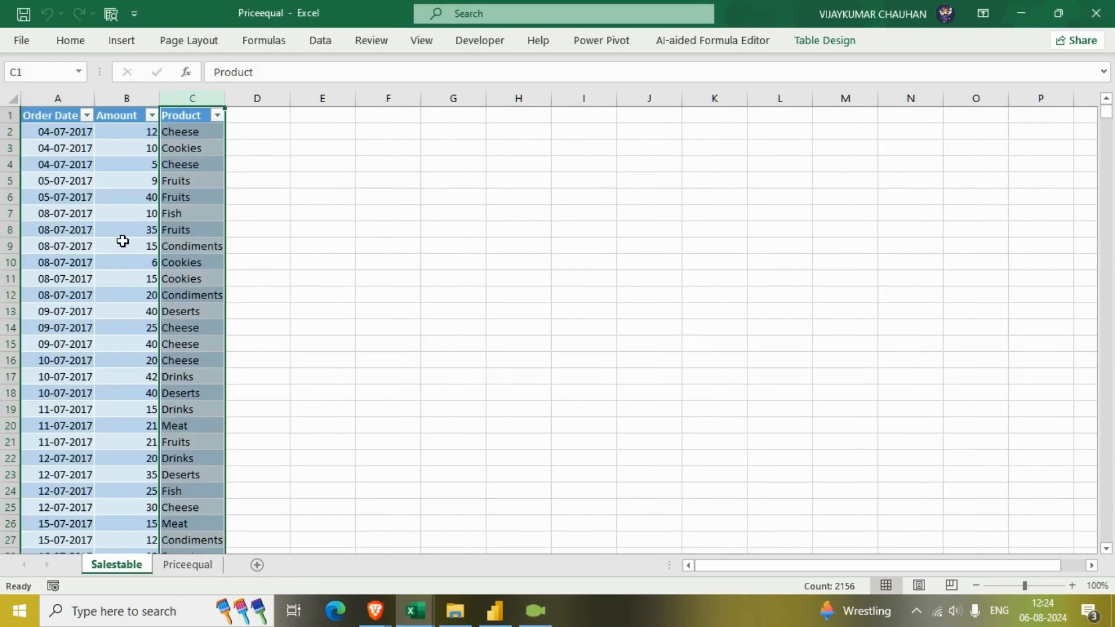
pyautogui.moveTo(170, 133); pyautogui.dragTo(180, 263)
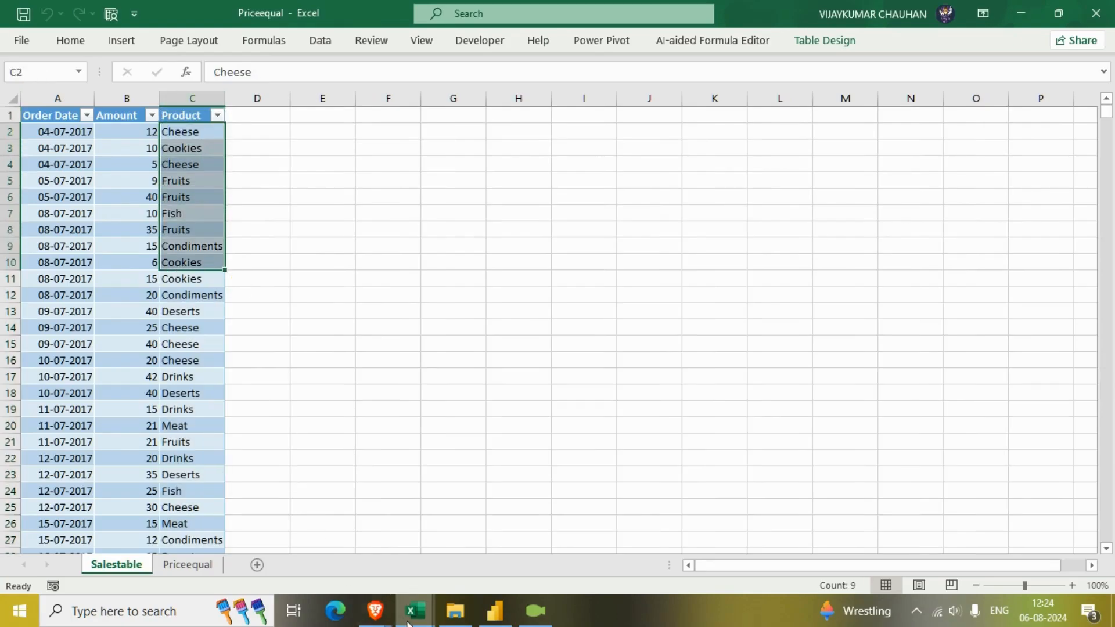
pyautogui.click(407, 619)
pyautogui.click(458, 570)
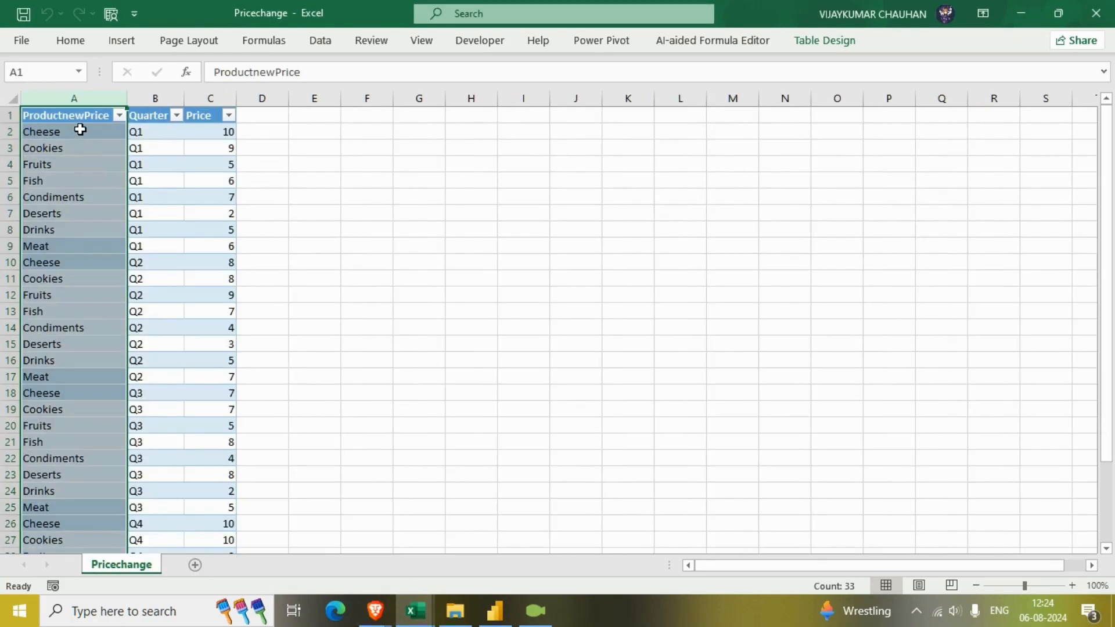
pyautogui.moveTo(80, 131); pyautogui.dragTo(87, 328)
pyautogui.click(99, 101)
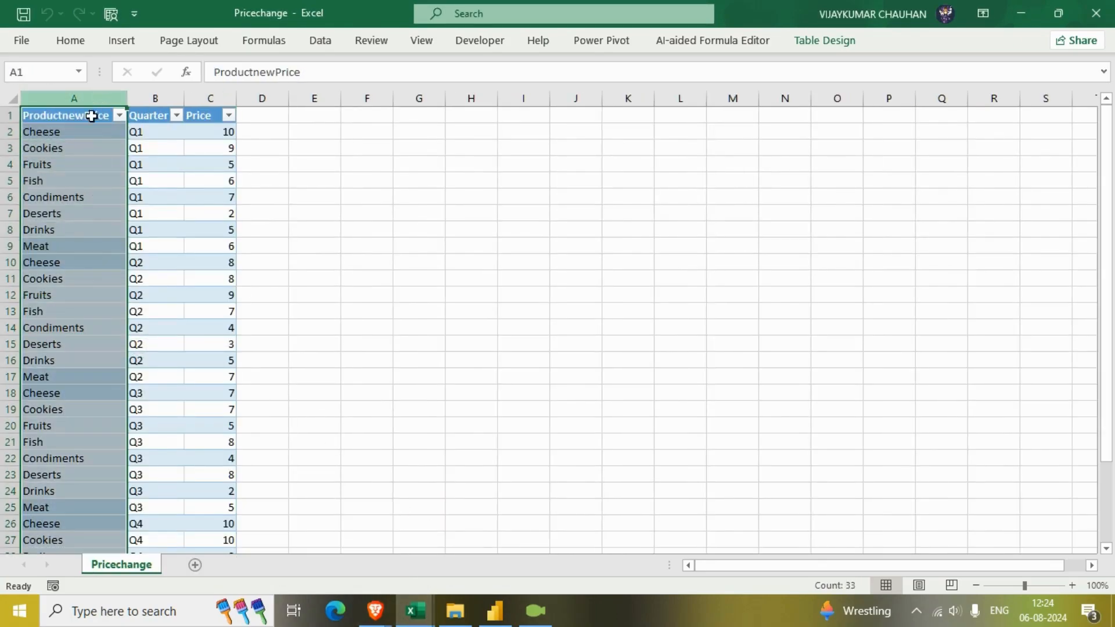
pyautogui.click(495, 610)
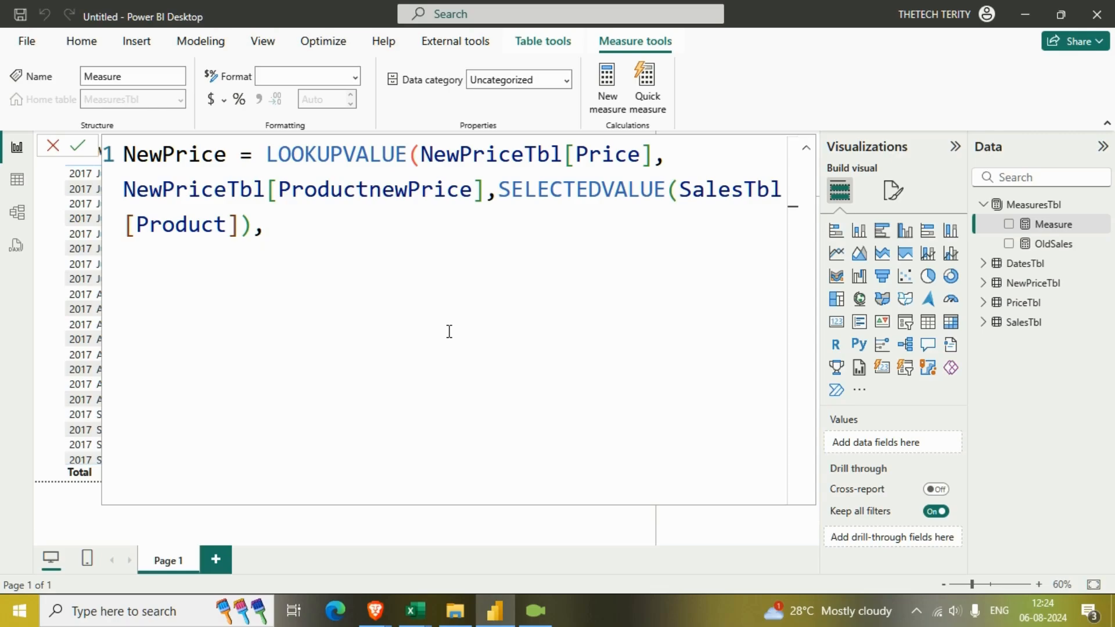
# - Add NewPriceTbl[Quarter] as the second search column of the LOOKUPVALUE formula
pyautogui.write('qua')
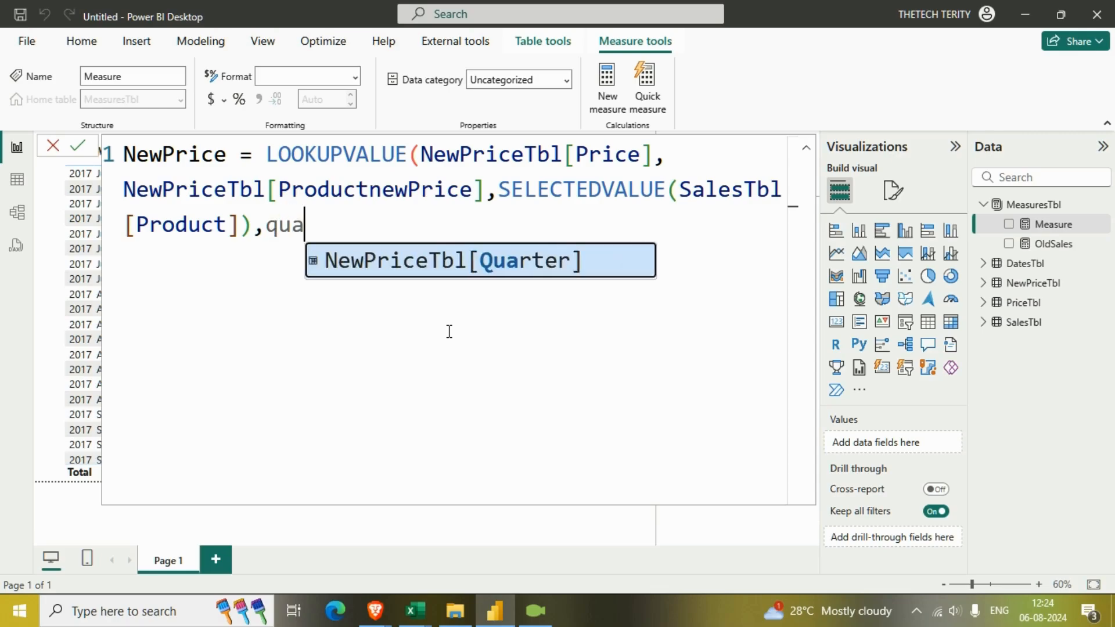
pyautogui.press('Tab')
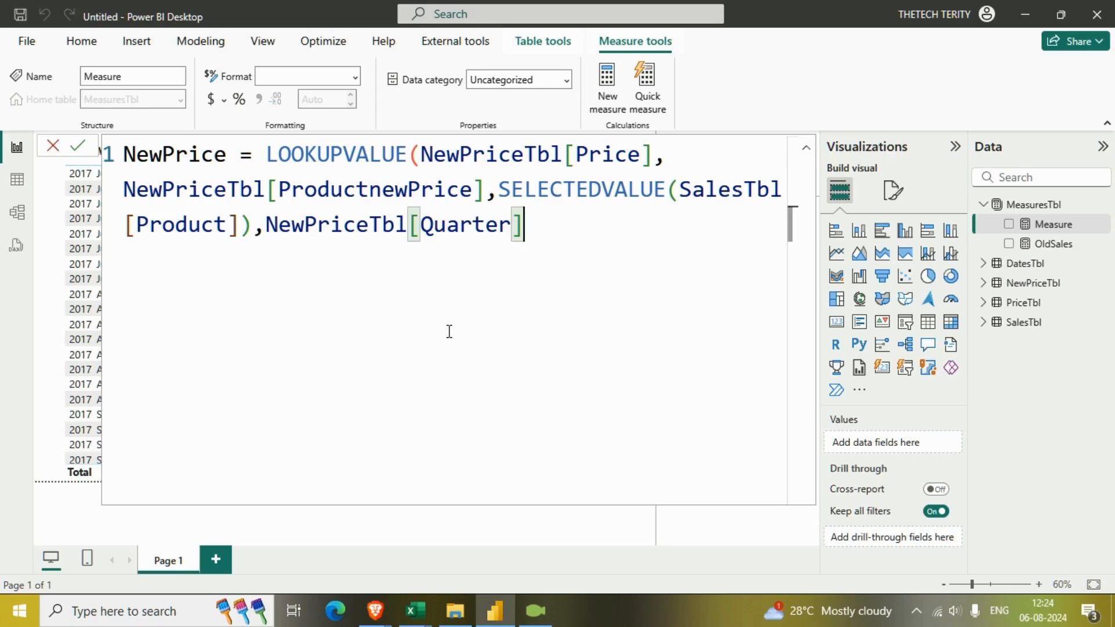
# - Begin the second search value of the LOOKUPVALUE formula with the SELECTEDVALUE function after a comma
pyautogui.write(',')
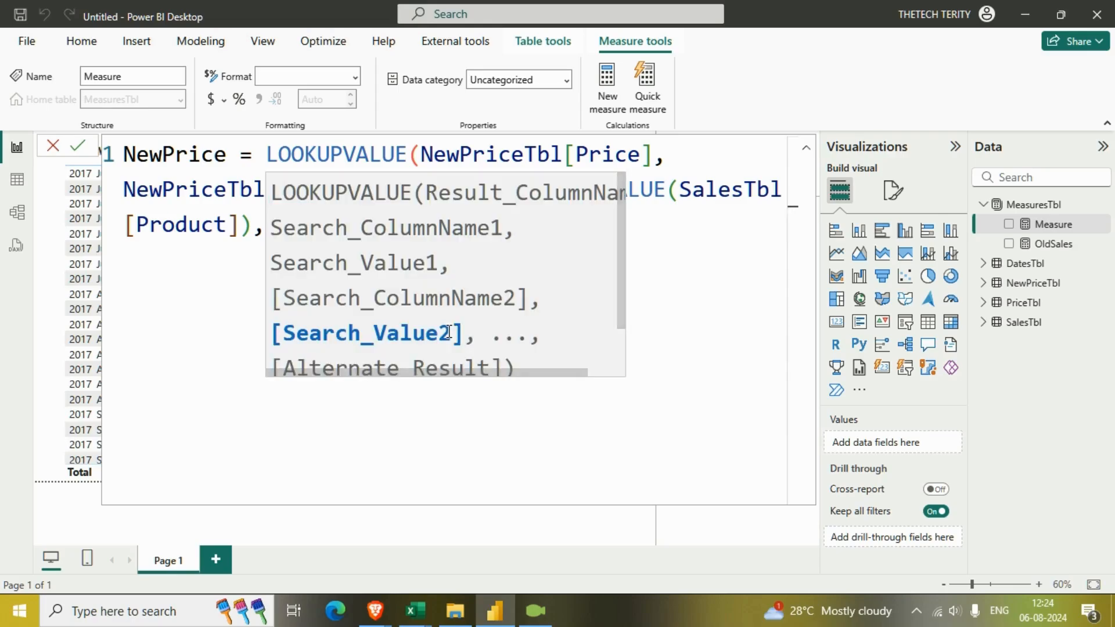
pyautogui.write('sele')
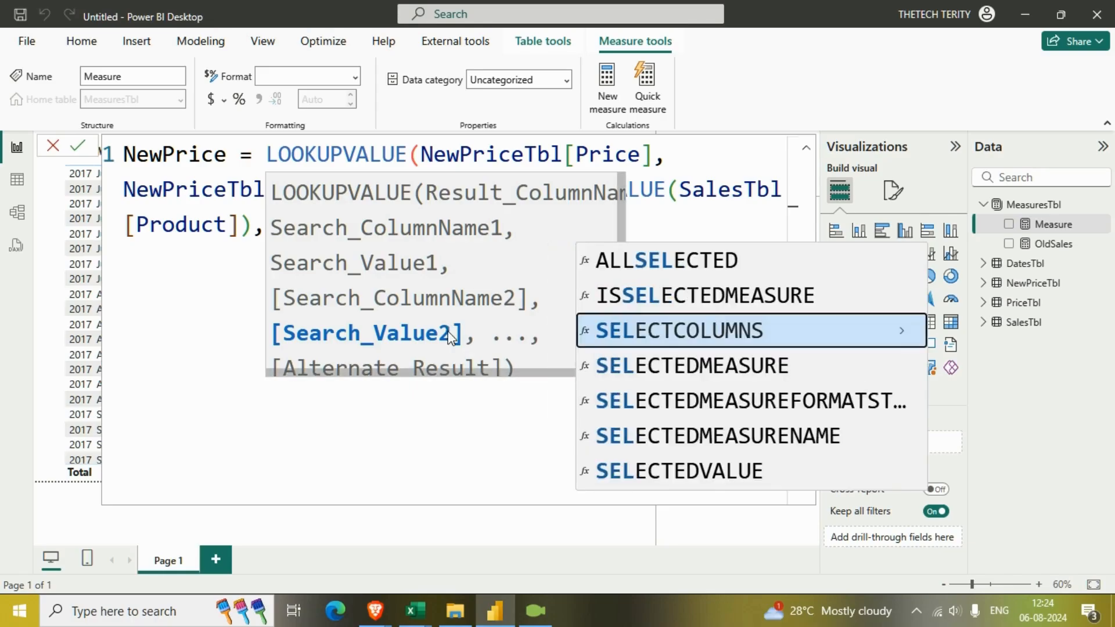
pyautogui.press('Down')
pyautogui.press('Down')
pyautogui.press('Down')
pyautogui.press('Down')
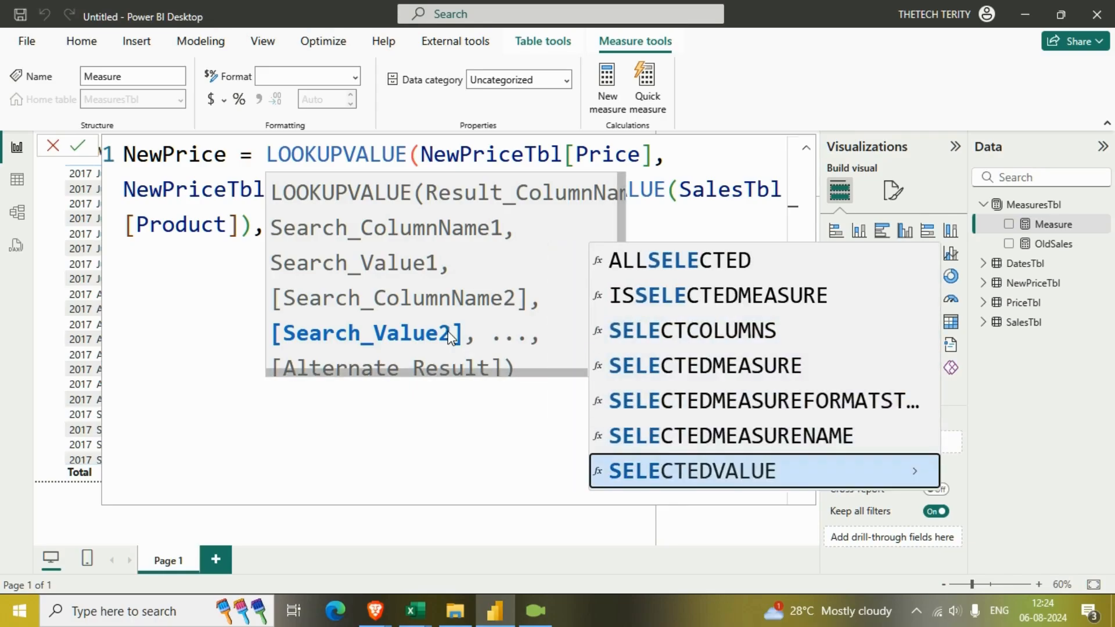
pyautogui.press('Tab')
# - Use DatesTbl[QuarterMatch] as the SELECTEDVALUE column and close both brackets of the NewPrice formula
pyautogui.write('da')
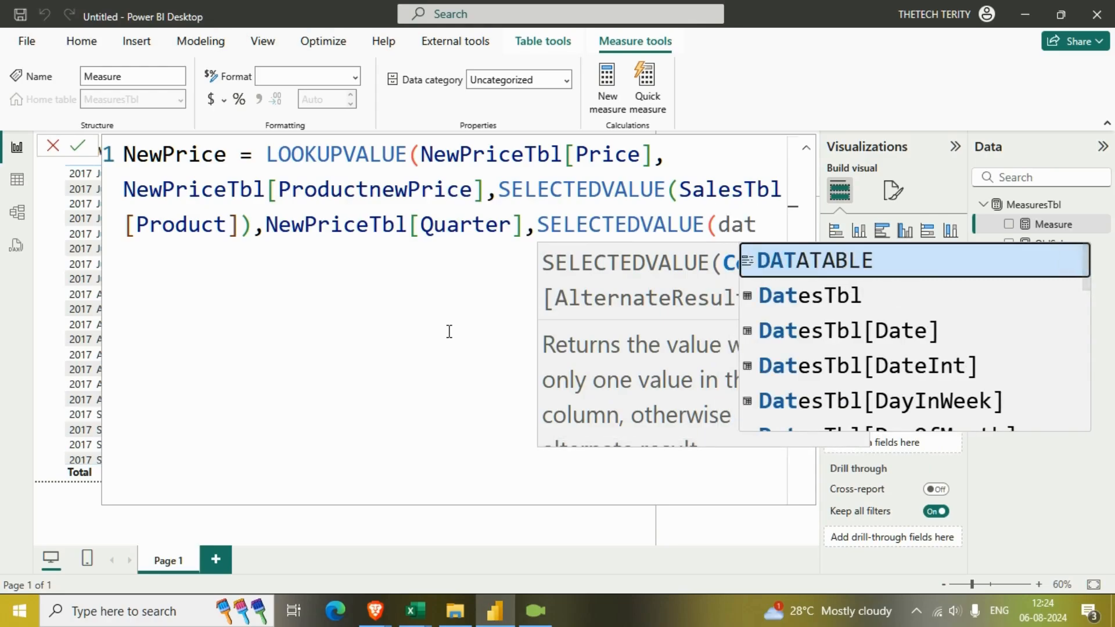
pyautogui.press('Down')
pyautogui.press('Down')
pyautogui.press('Down')
pyautogui.press('Down')
pyautogui.press('Down')
pyautogui.press('Down')
pyautogui.press('Down')
pyautogui.press('Down')
pyautogui.press('Down')
pyautogui.press('Down')
pyautogui.press('Down')
pyautogui.press('Down')
pyautogui.press('Up')
pyautogui.press('Up')
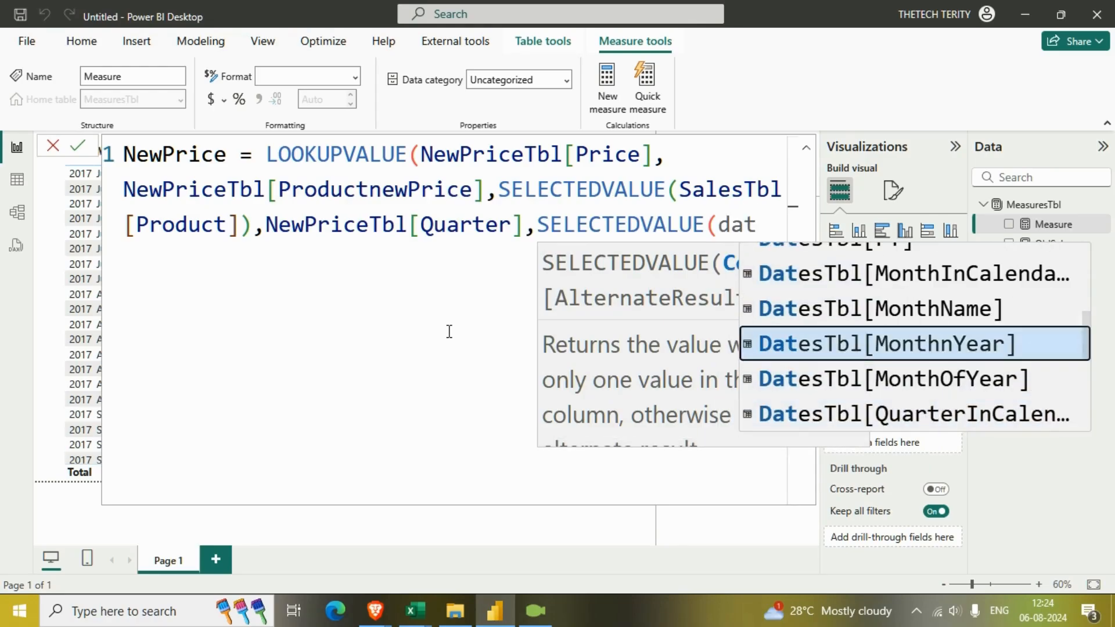
pyautogui.press('Down')
pyautogui.press('Down')
pyautogui.press('Down')
pyautogui.press('Down')
pyautogui.press('Up')
pyautogui.press('Tab')
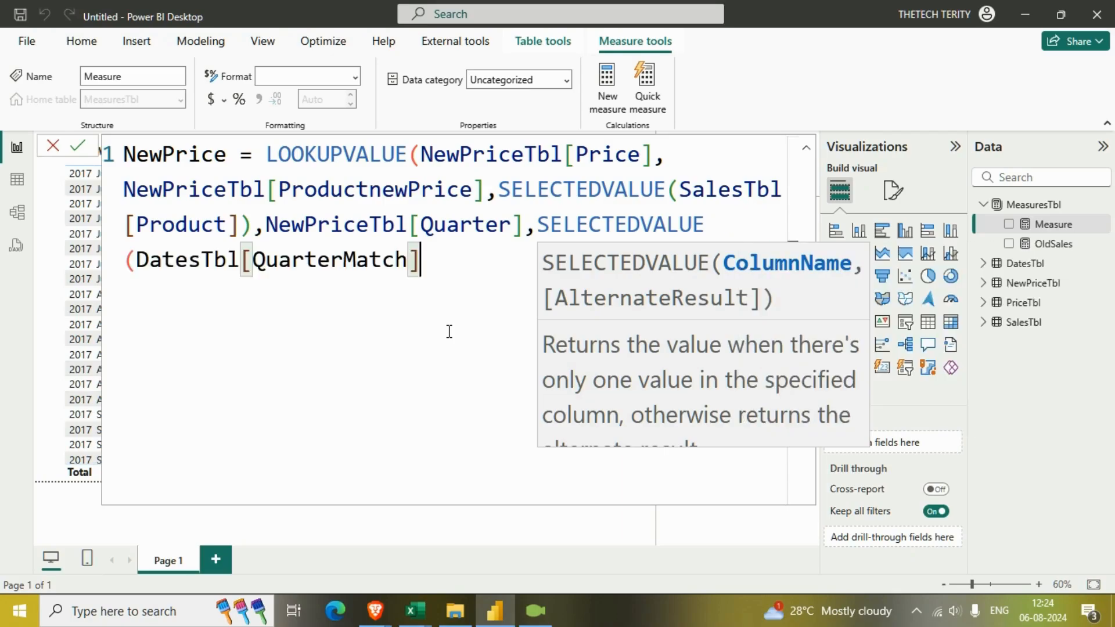
pyautogui.write('))')
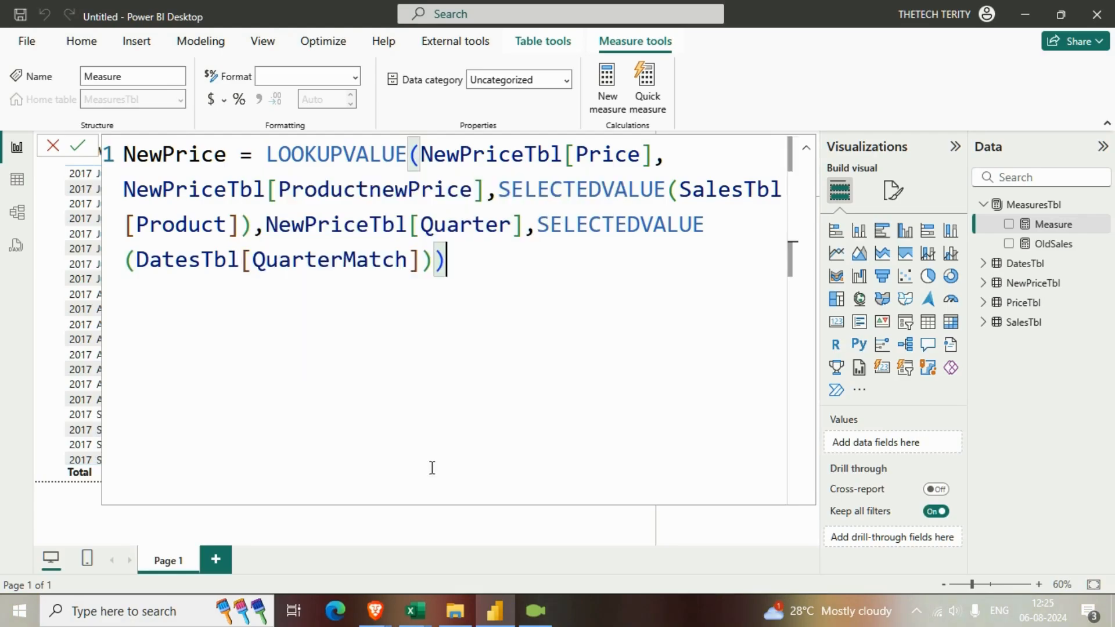
# - Check the Pricechange table in Excel, return to Power BI and commit the NewPrice measure
pyautogui.moveTo(415, 609)
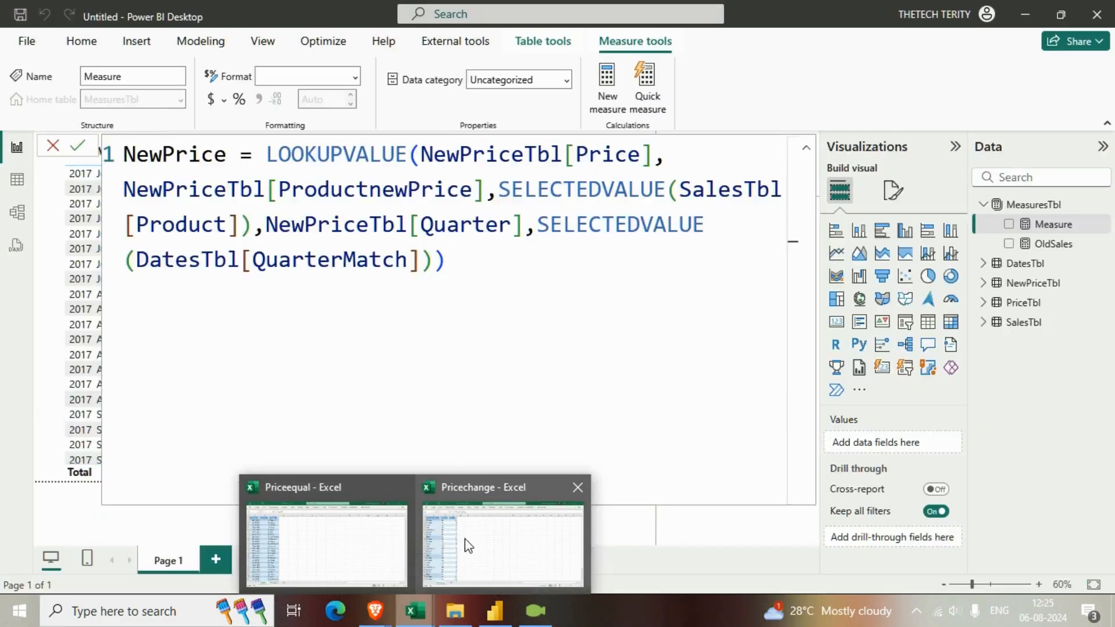
pyautogui.click(433, 546)
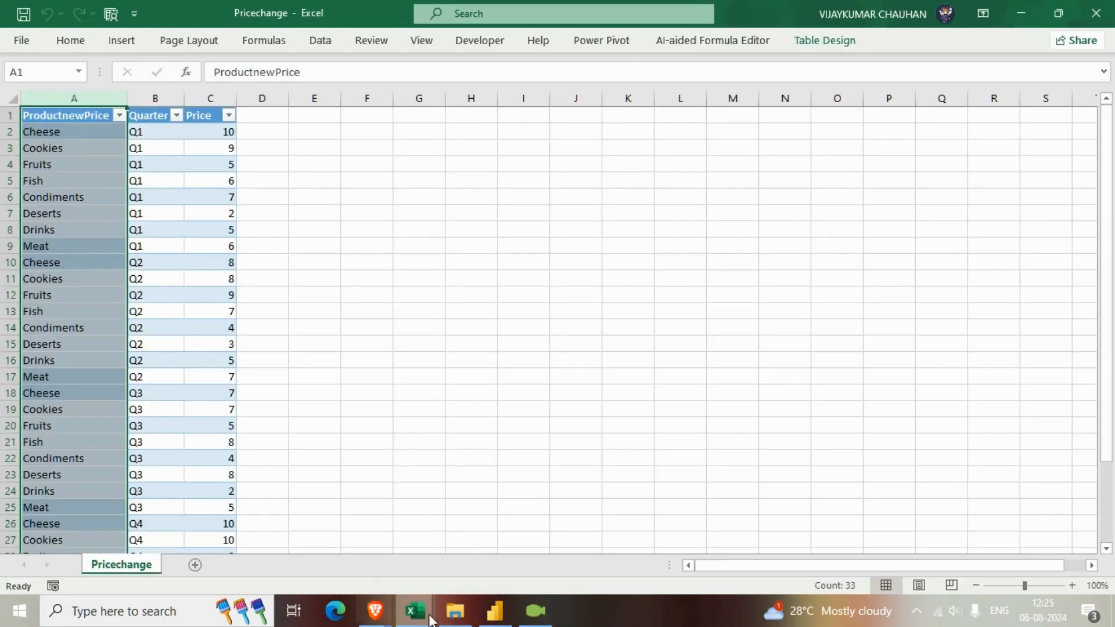
pyautogui.click(494, 613)
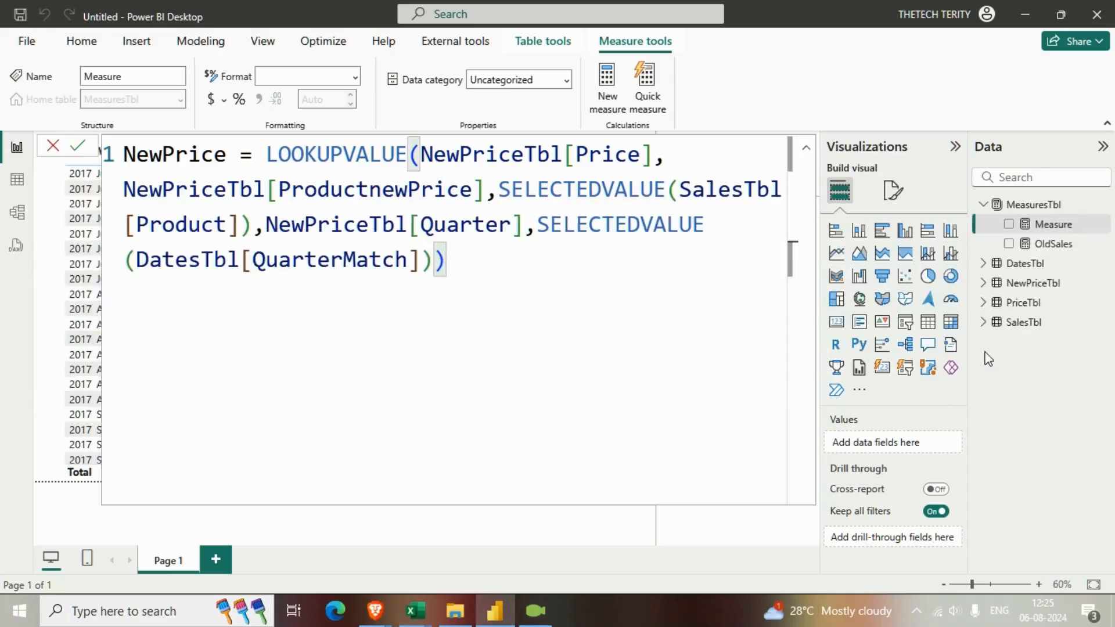
pyautogui.press('Return')
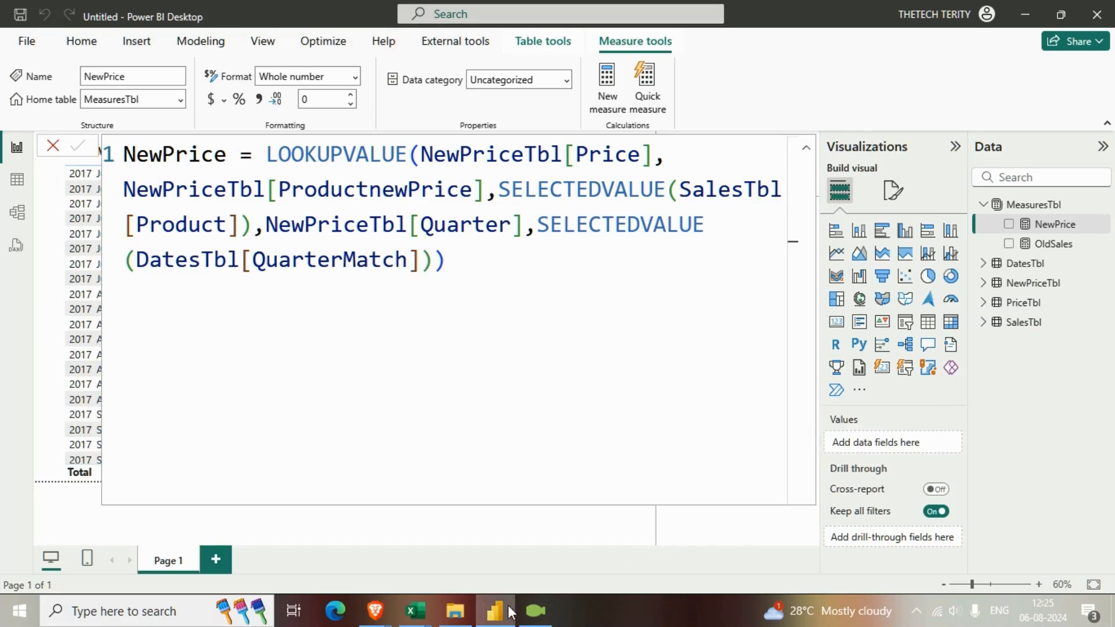
# - Examine the Quarter column of the Pricechange workbook in Excel and return to the Power BI formula
pyautogui.moveTo(415, 611)
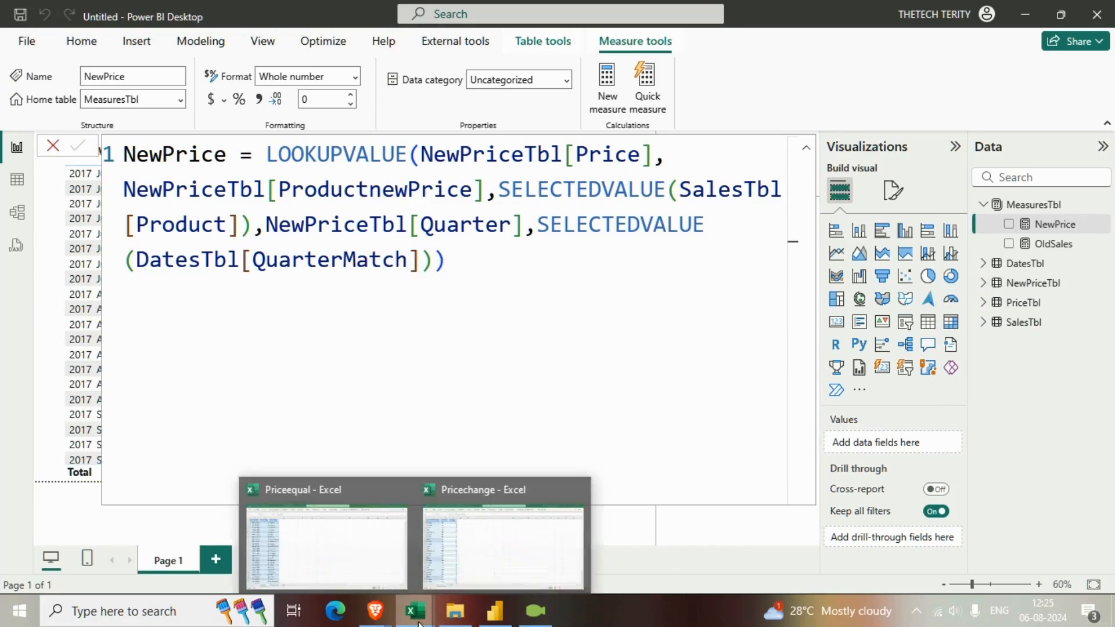
pyautogui.click(452, 546)
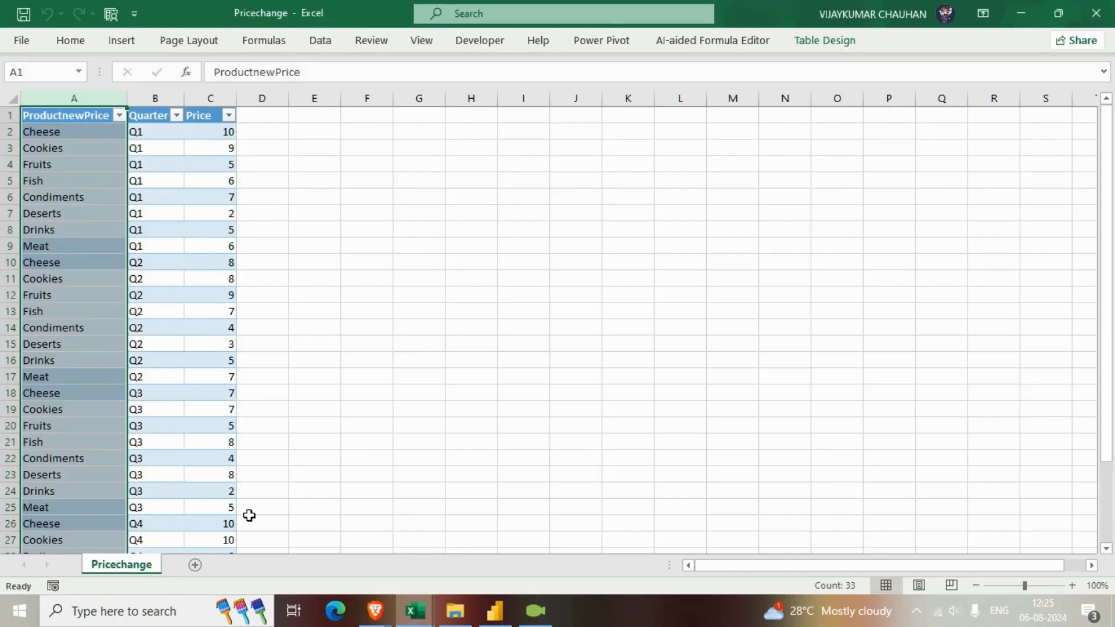
pyautogui.click(157, 98)
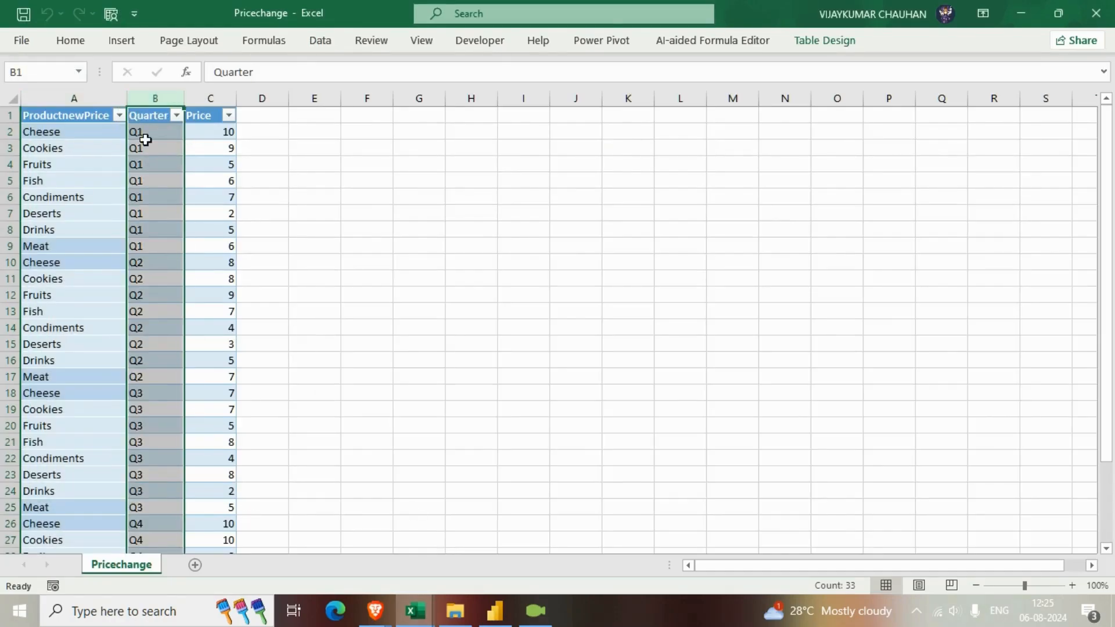
pyautogui.click(495, 611)
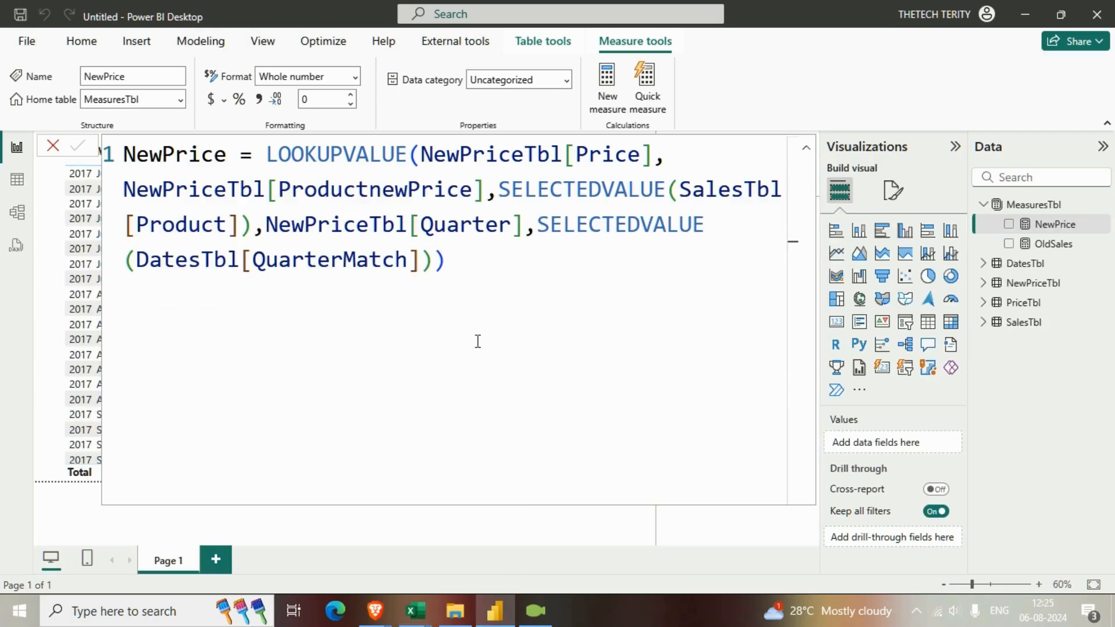
# - Lay out the NewPrice formula with LOOKUPVALUE and each SELECTEDVALUE on separate indented lines, commit it and collapse the formula editor
pyautogui.click(264, 156)
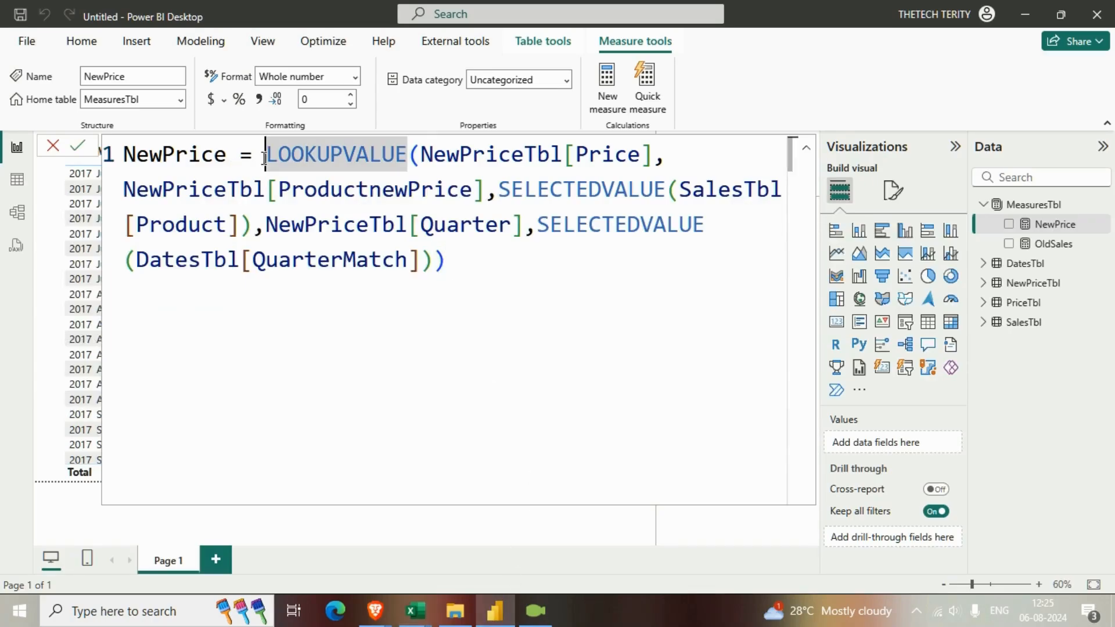
pyautogui.hotkey('shift', 'Return')
pyautogui.press('Tab')
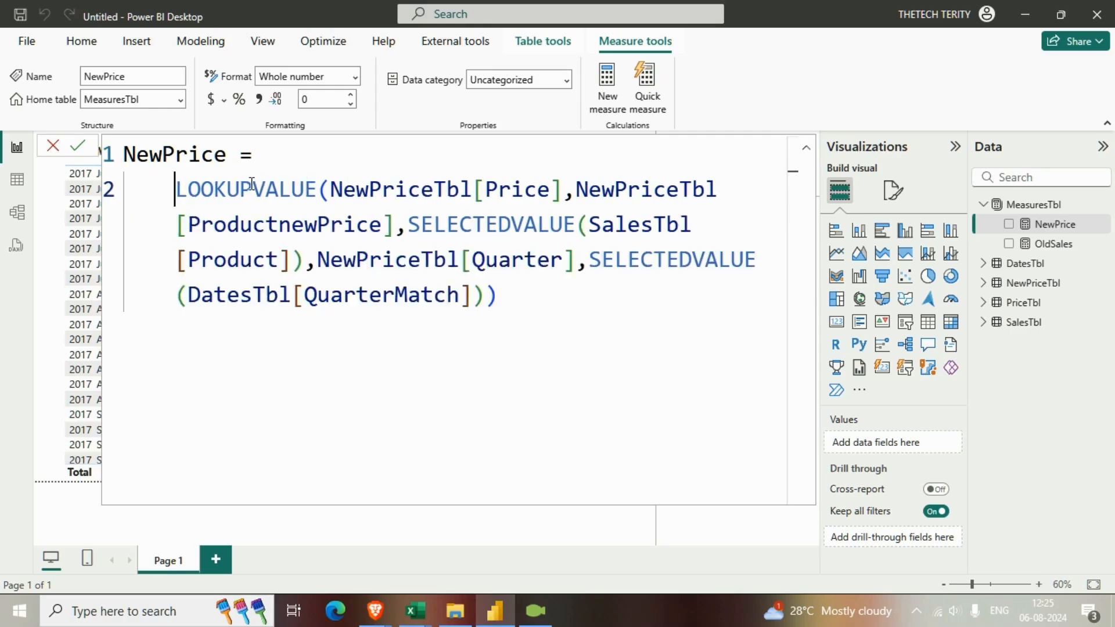
pyautogui.click(588, 327)
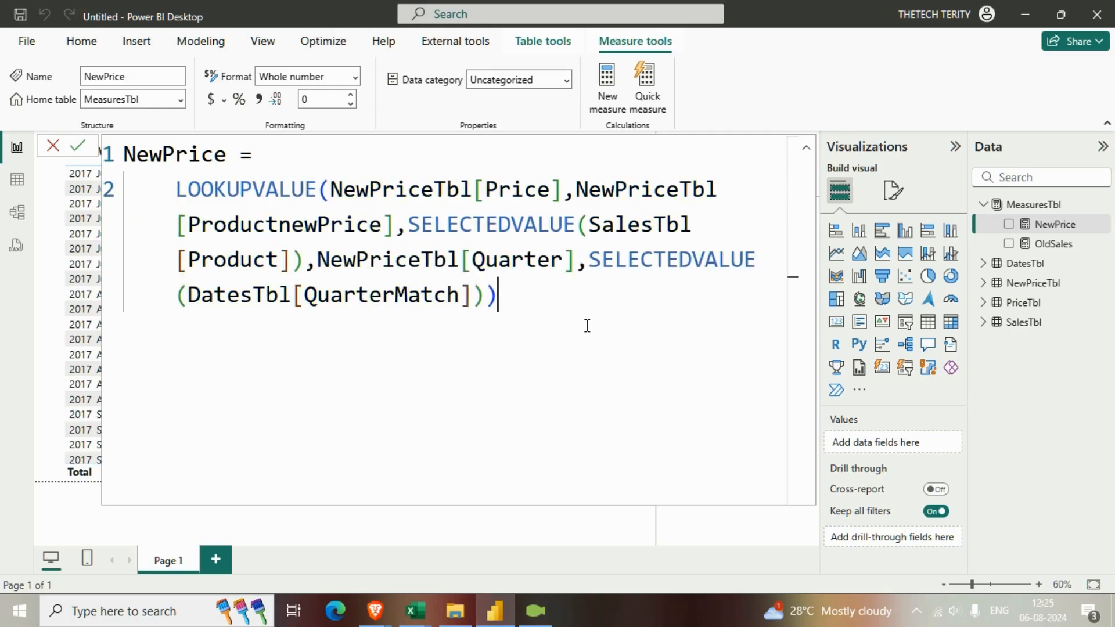
pyautogui.click(406, 225)
pyautogui.hotkey('shift', 'Return')
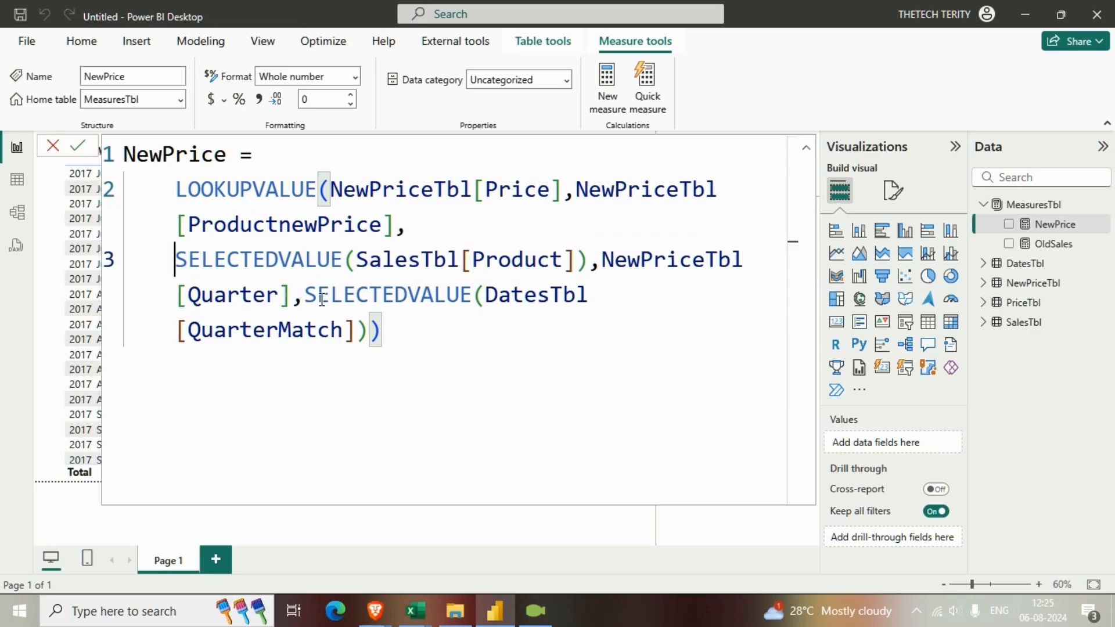
pyautogui.click(305, 295)
pyautogui.hotkey('shift', 'Return')
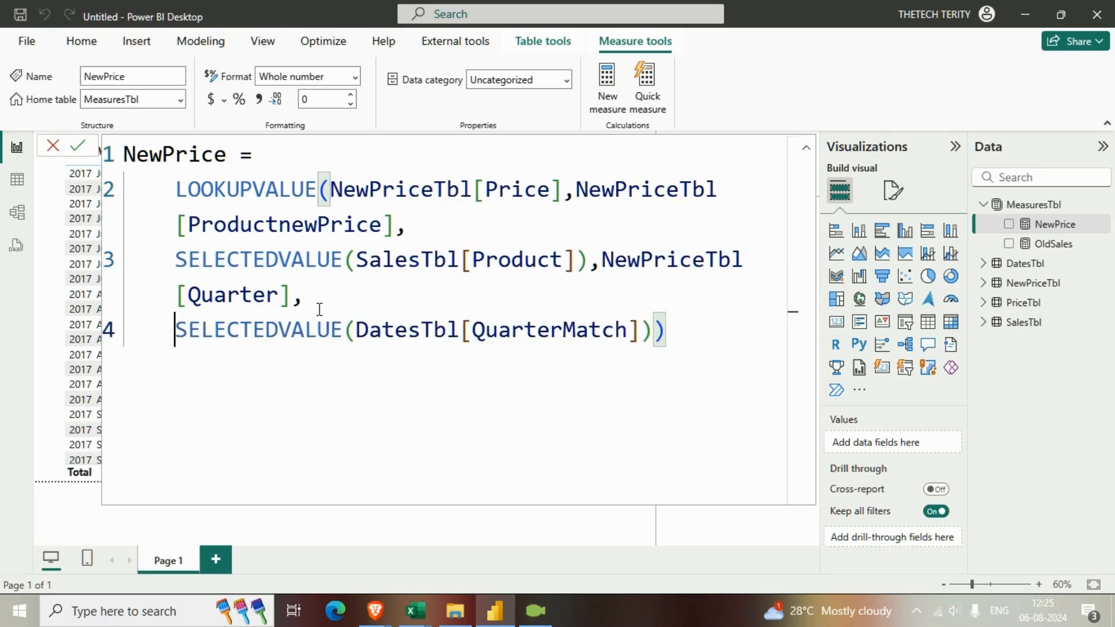
pyautogui.scroll(-2, 320, 309)
pyautogui.scroll(1, 320, 309)
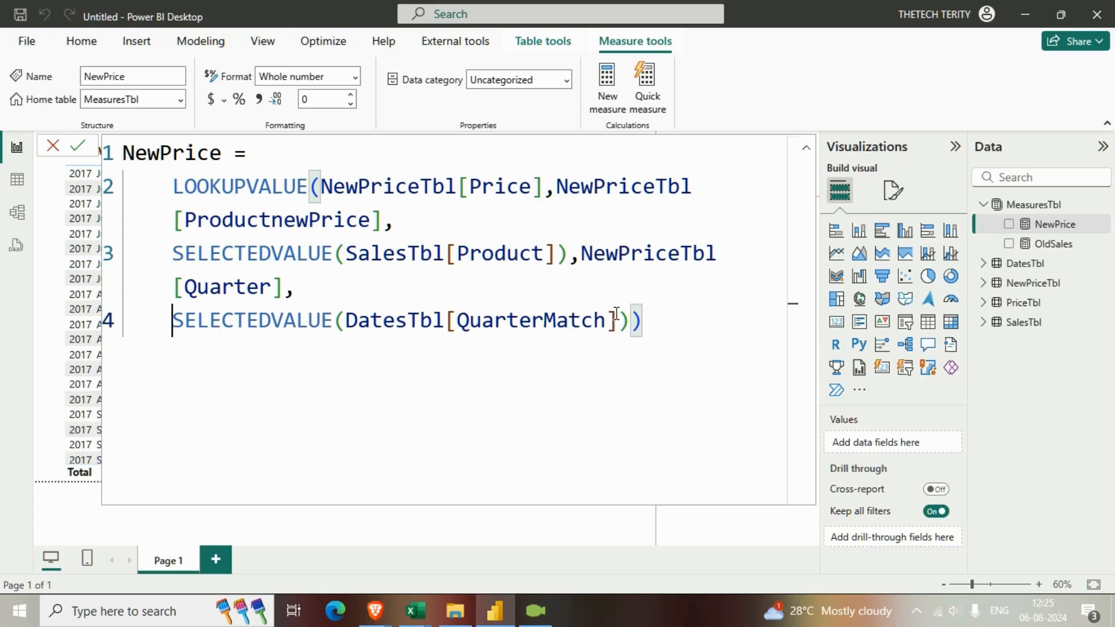
pyautogui.press('Return')
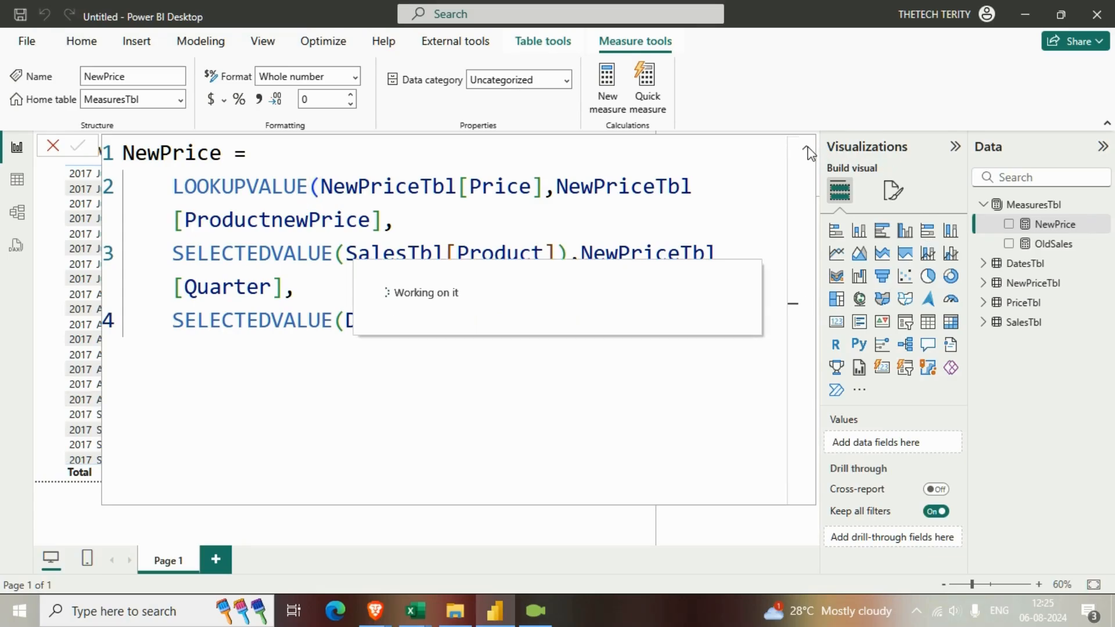
pyautogui.click(804, 148)
# - Add the Price field from PriceTbl and the NewPrice measure as columns to the OldSales table visual
pyautogui.click(530, 327)
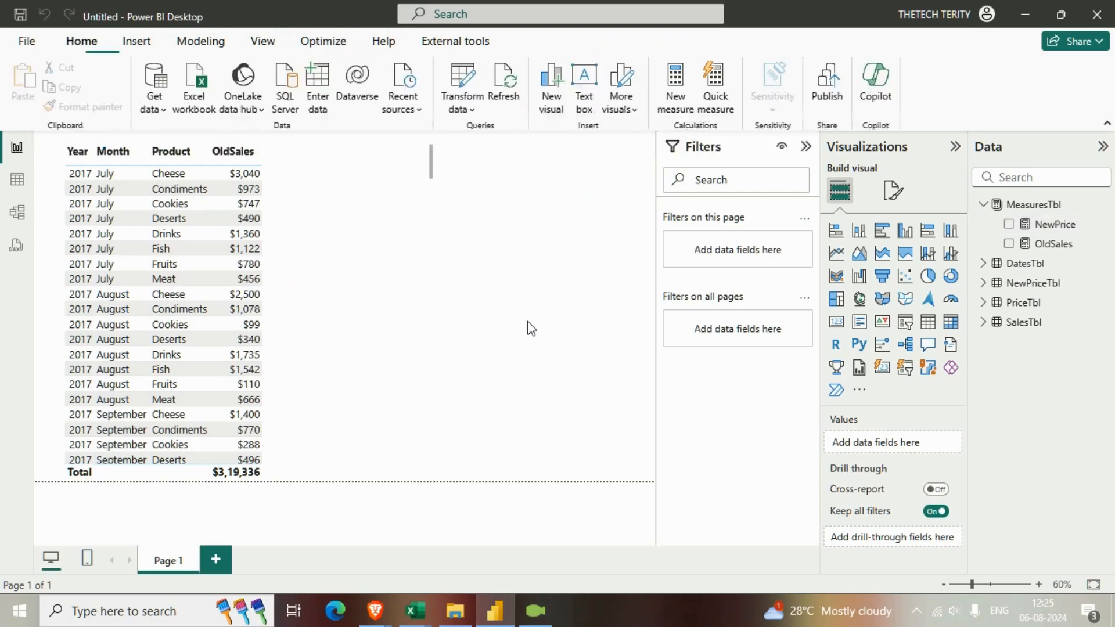
pyautogui.click(359, 352)
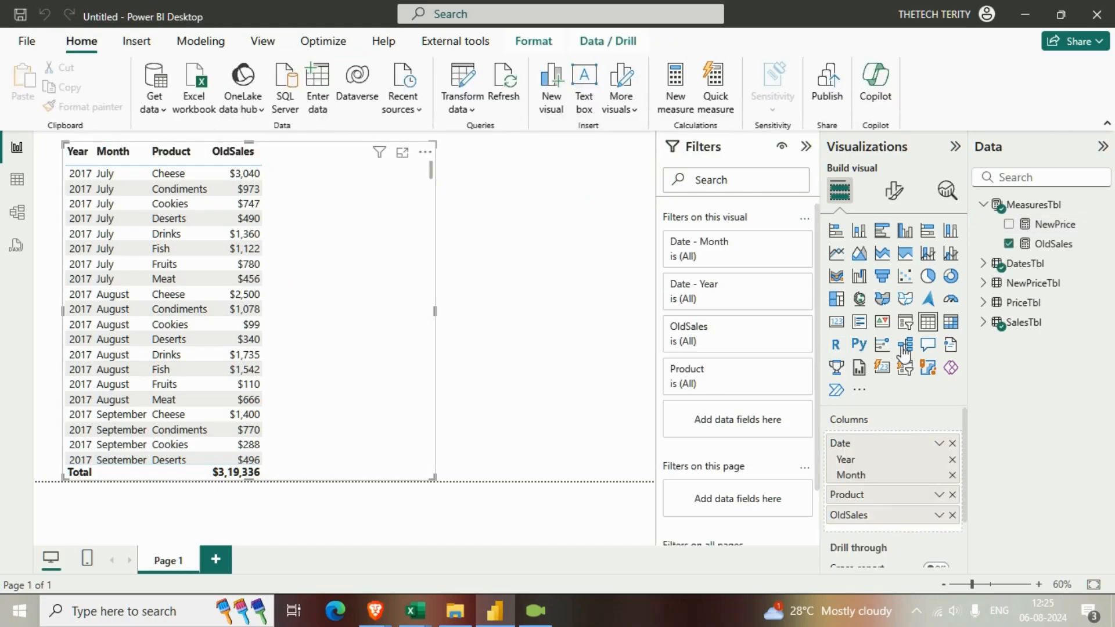
pyautogui.click(983, 302)
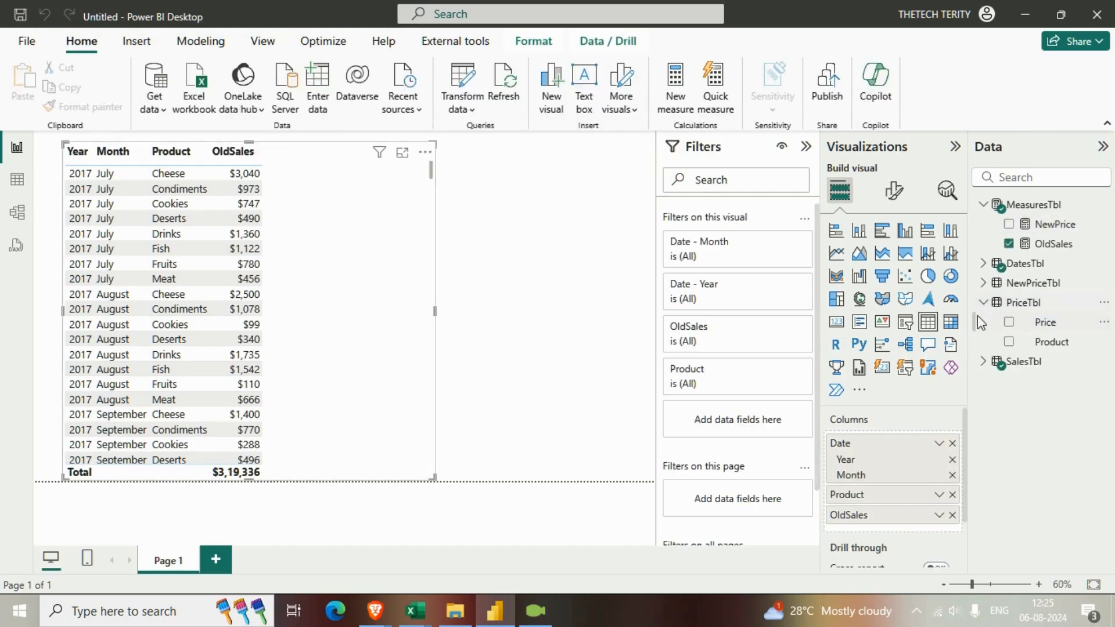
pyautogui.click(1008, 323)
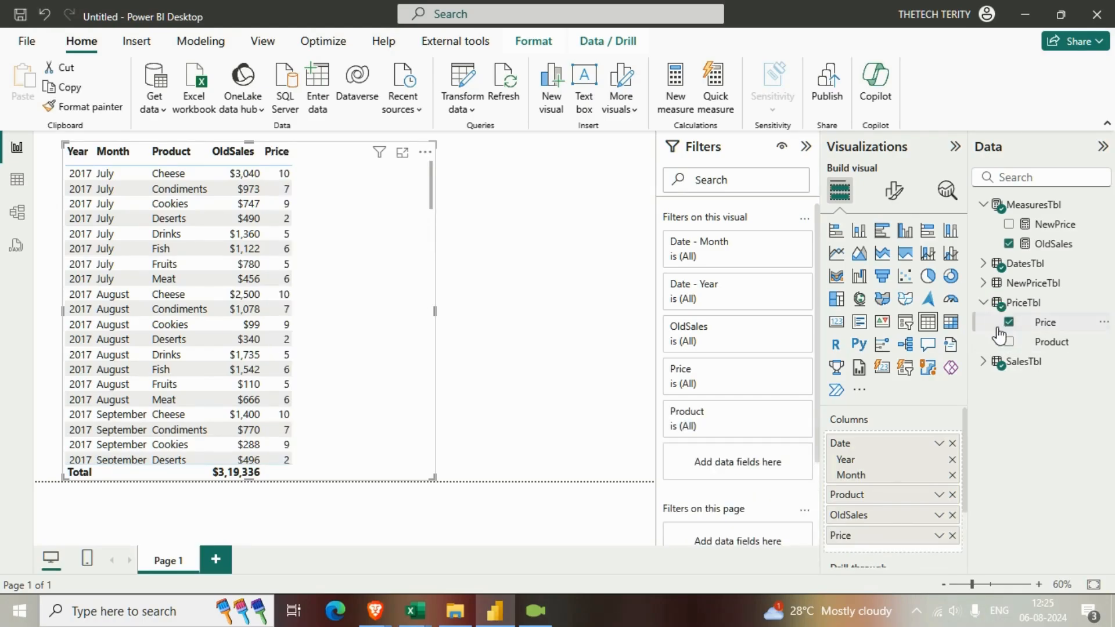
pyautogui.click(1009, 225)
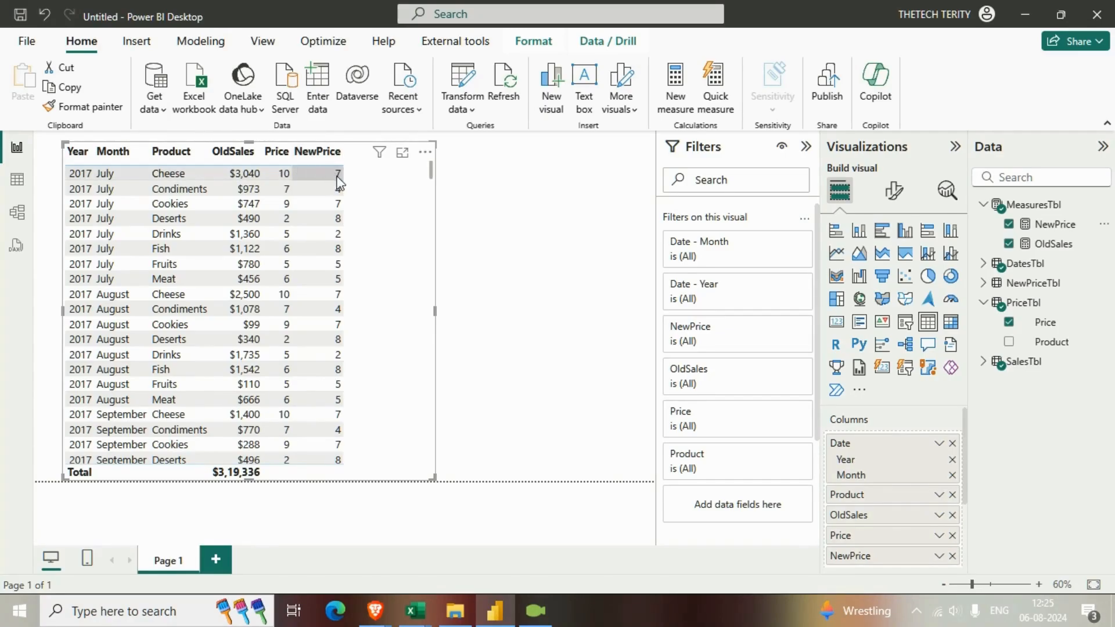
pyautogui.click(494, 339)
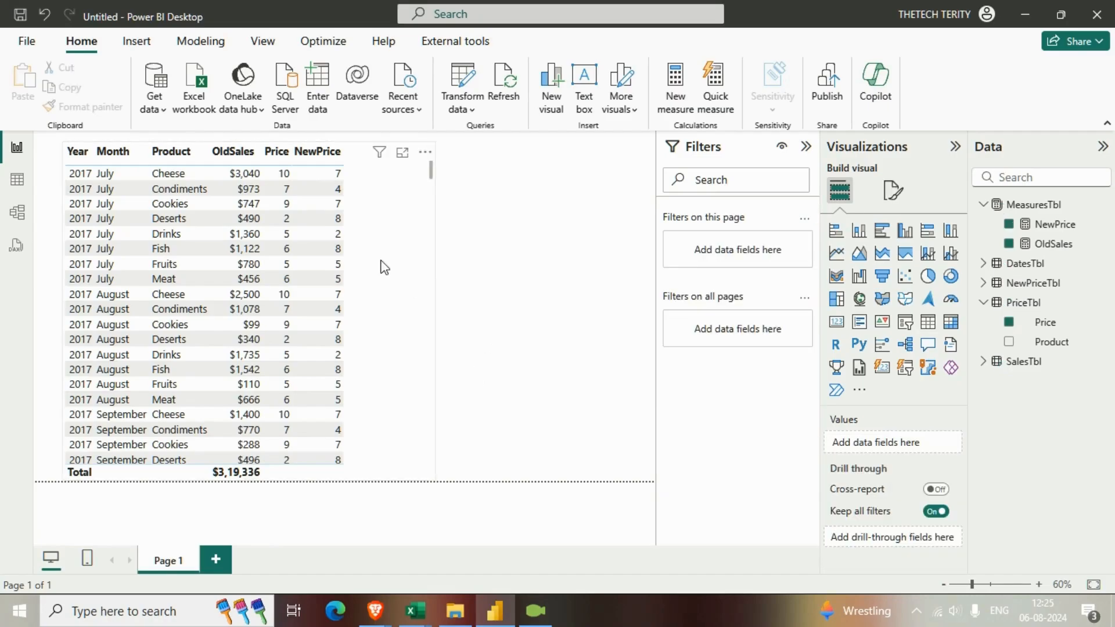
# - Create a new measure in MeasuresTbl and name it NewSales, leaving a second line for its expression
pyautogui.click(419, 299)
pyautogui.click(982, 283)
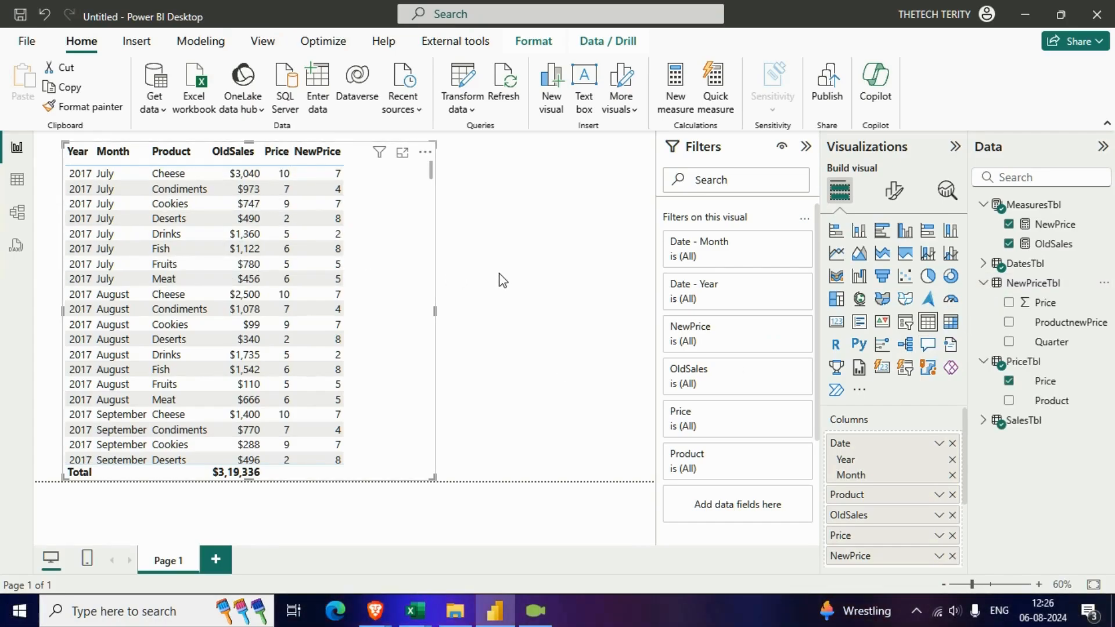
pyautogui.rightClick(1045, 206)
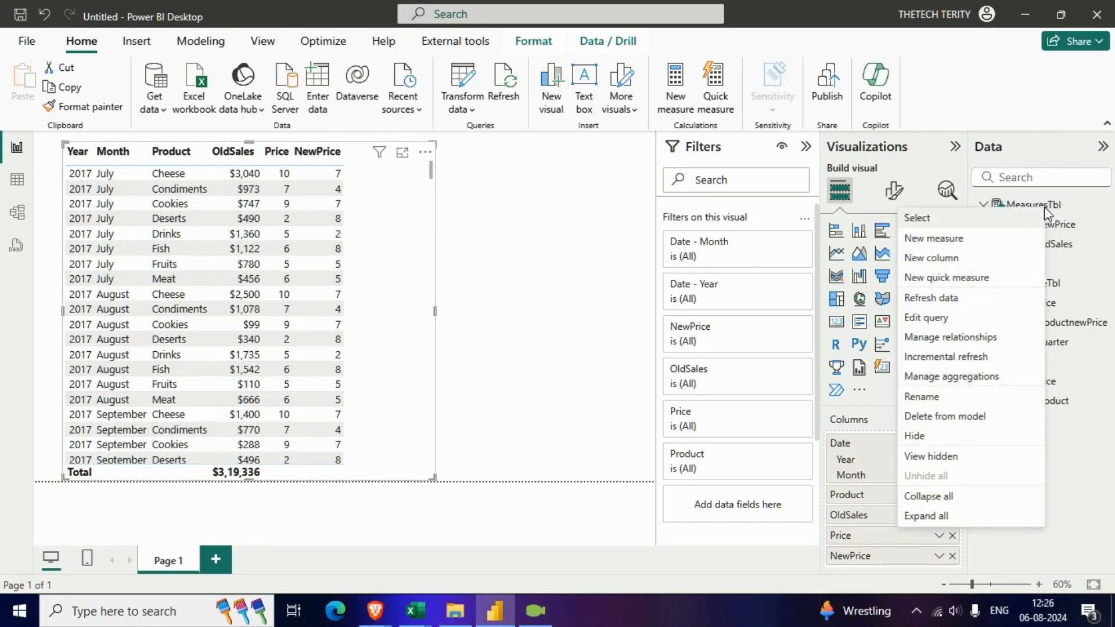
pyautogui.click(985, 239)
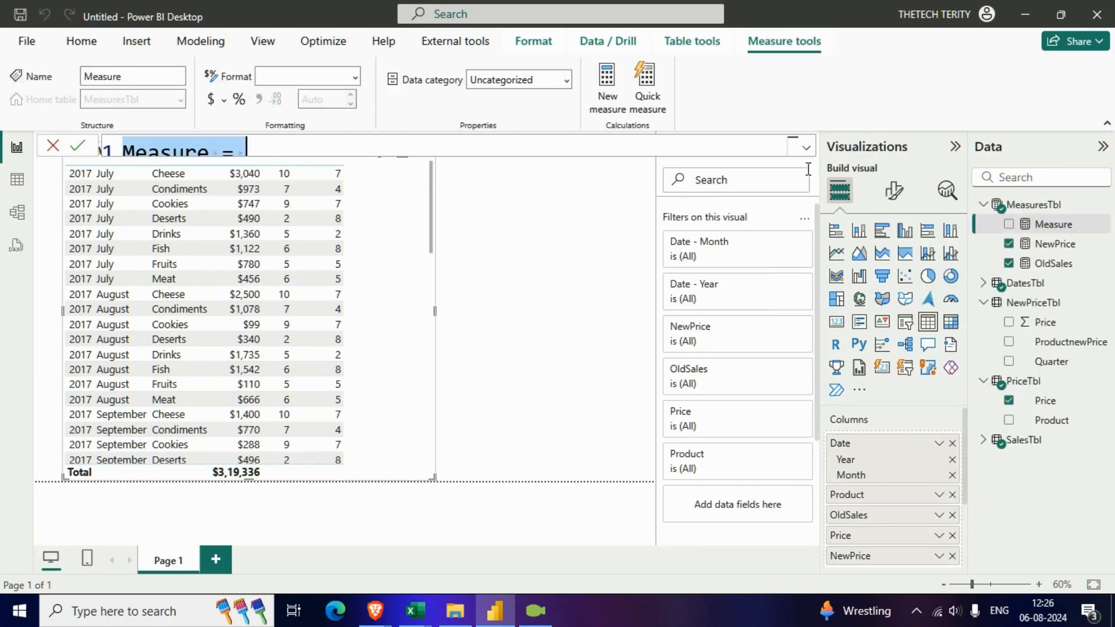
pyautogui.click(805, 152)
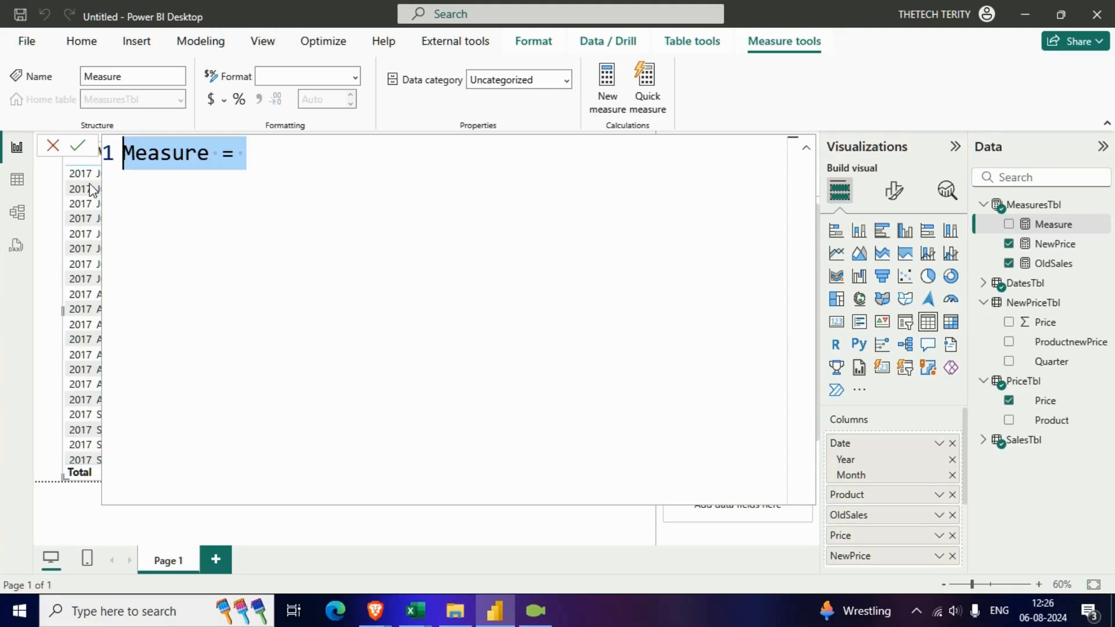
pyautogui.write('NewSale')
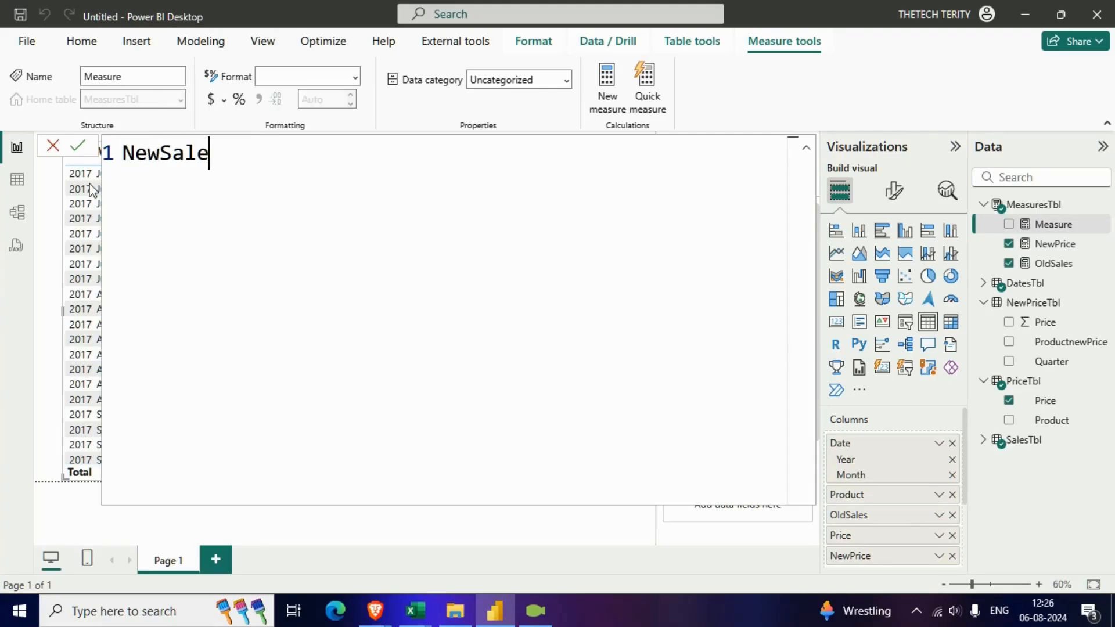
pyautogui.write('s =')
pyautogui.hotkey('shift', 'Return')
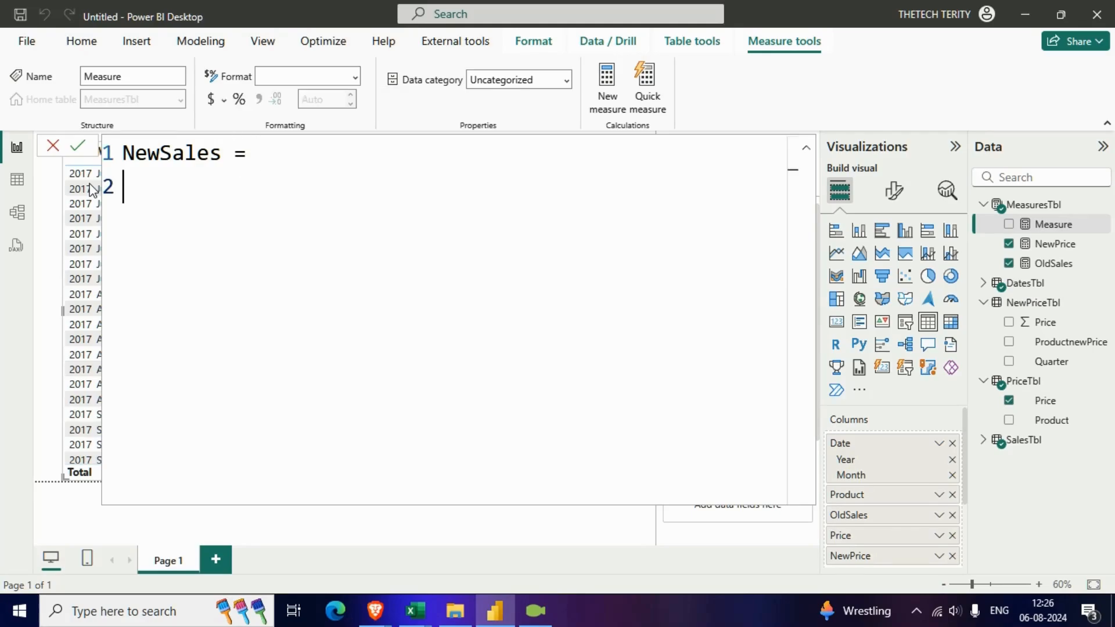
# - Define the NewSales measure as SUMX(SalesTbl,SalesTbl[Amount]*[NewPrice]) on an indented line and commit it
pyautogui.press('Tab')
pyautogui.write('SUMX(')
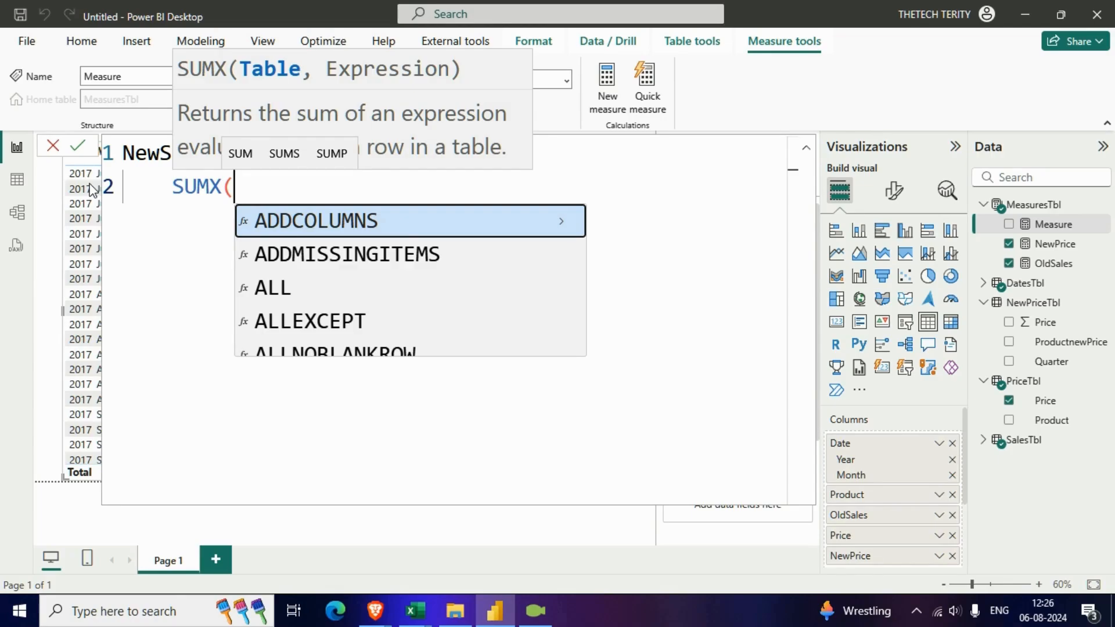
pyautogui.write('SALE')
pyautogui.press('Tab')
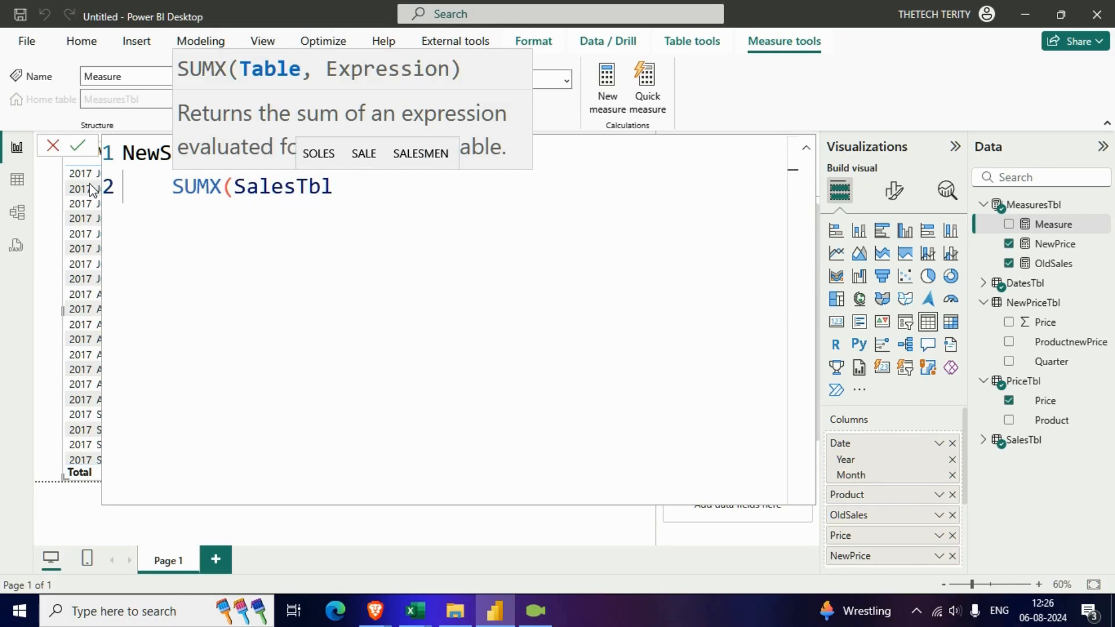
pyautogui.write(',')
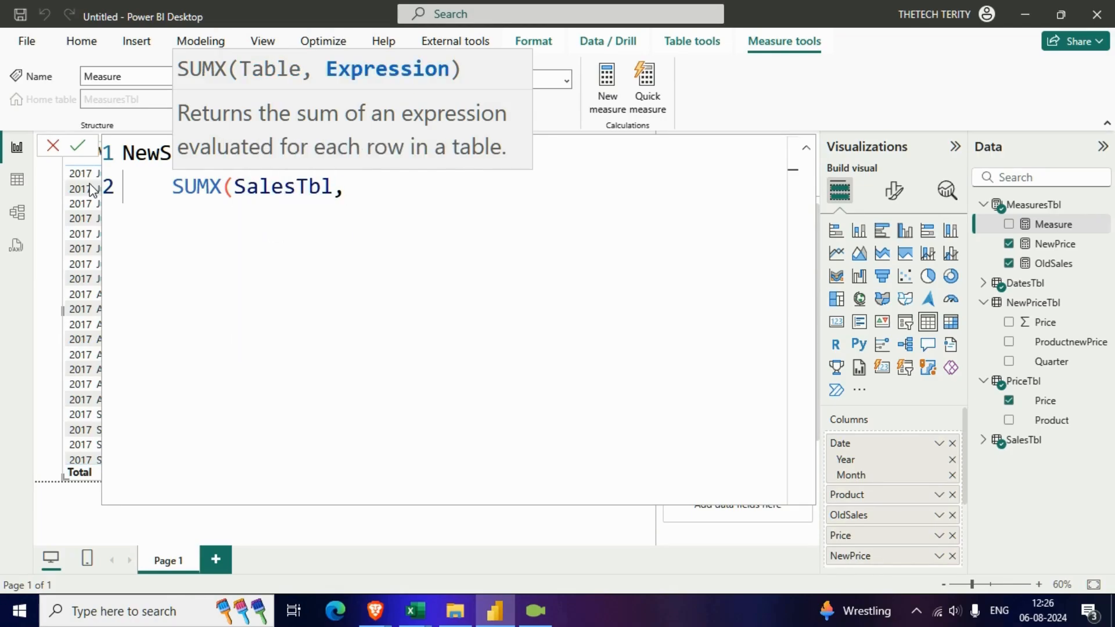
pyautogui.write('AMOUNT')
pyautogui.press('Tab')
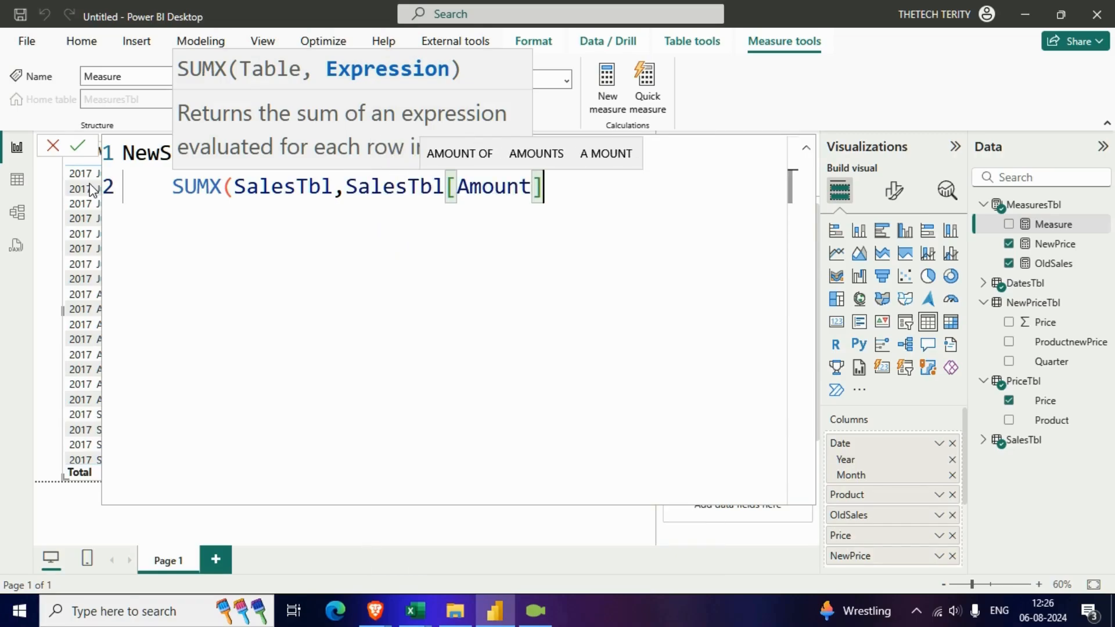
pyautogui.write('*')
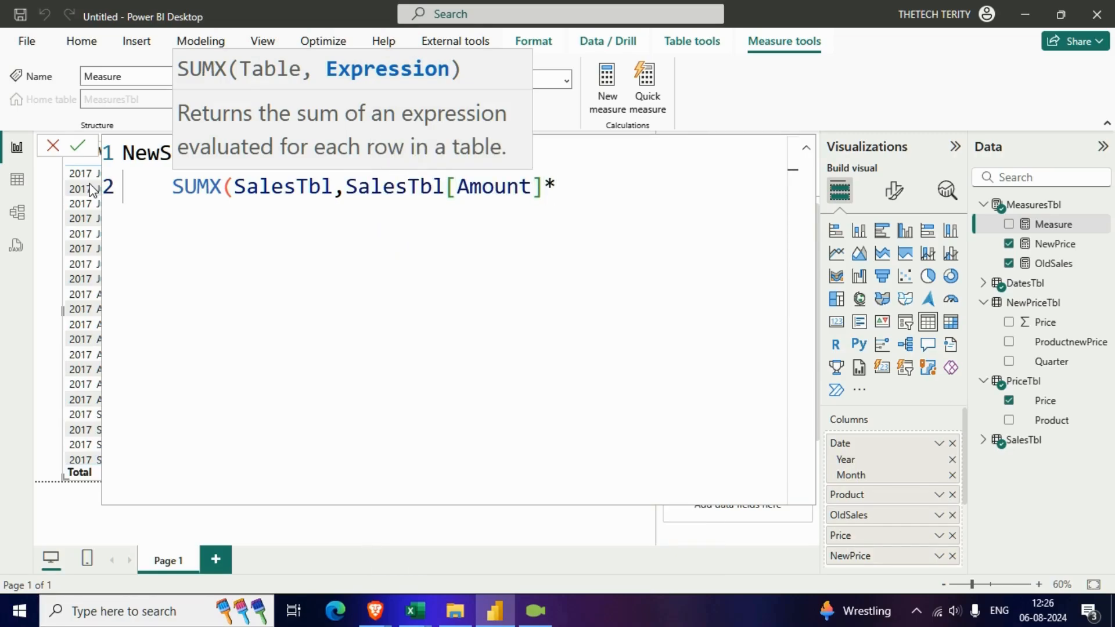
pyautogui.write('NEW')
pyautogui.press('Tab')
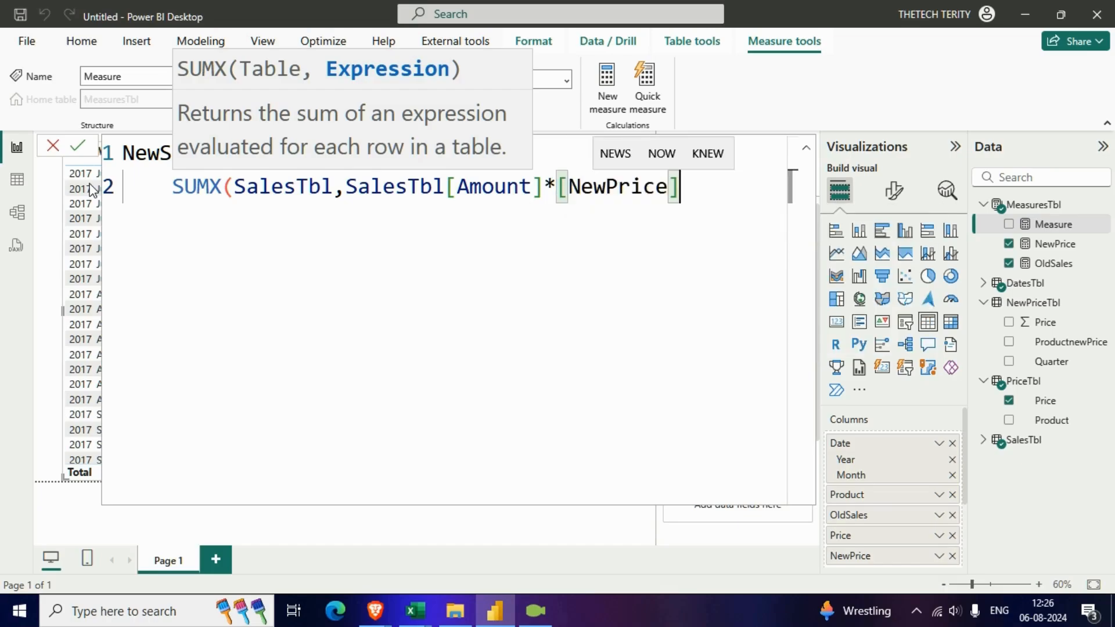
pyautogui.write(')')
pyautogui.press('Return')
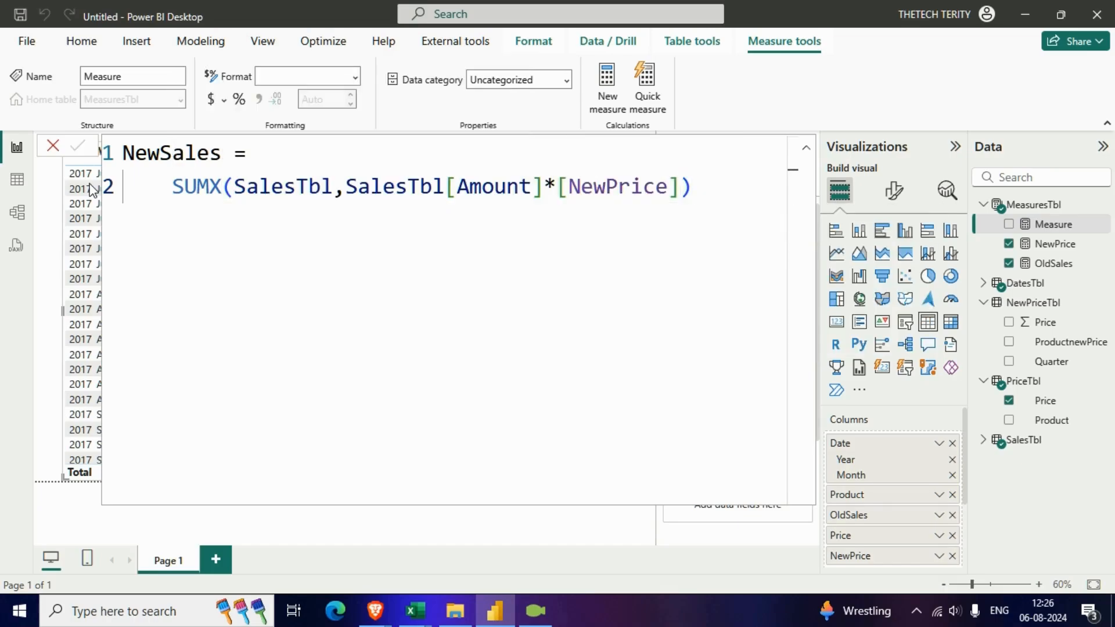
# - Collapse the formula editor and format the NewSales measure as $ English (United States) currency
pyautogui.click(805, 148)
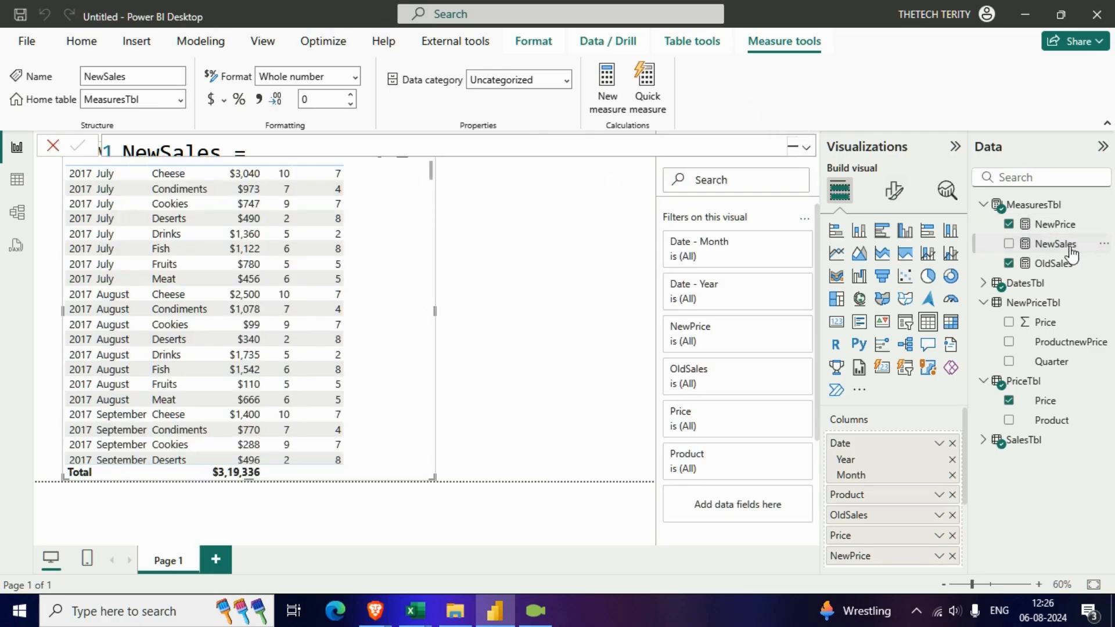
pyautogui.click(225, 100)
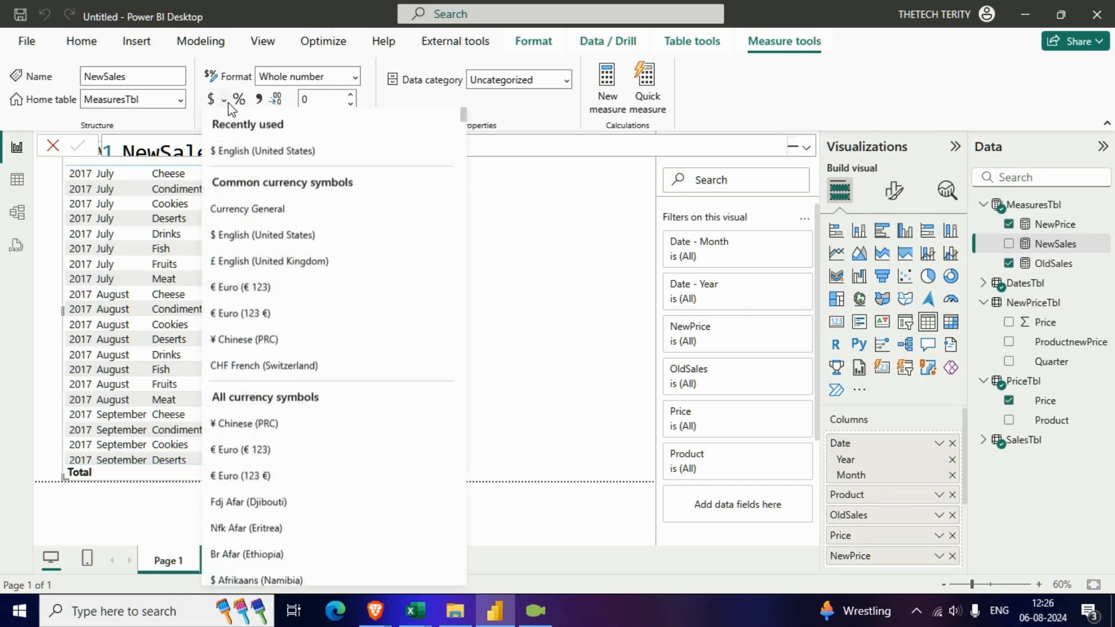
pyautogui.click(247, 149)
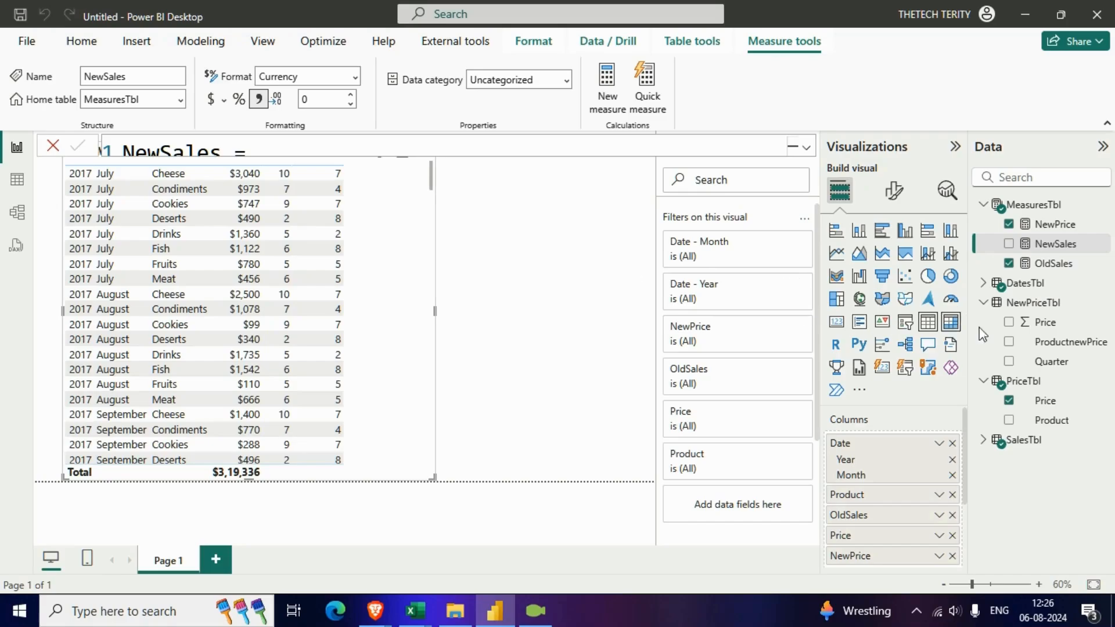
# - Add the NewSales measure to the OldSales table visual and widen the visual so the new column's header has room
pyautogui.click(1004, 246)
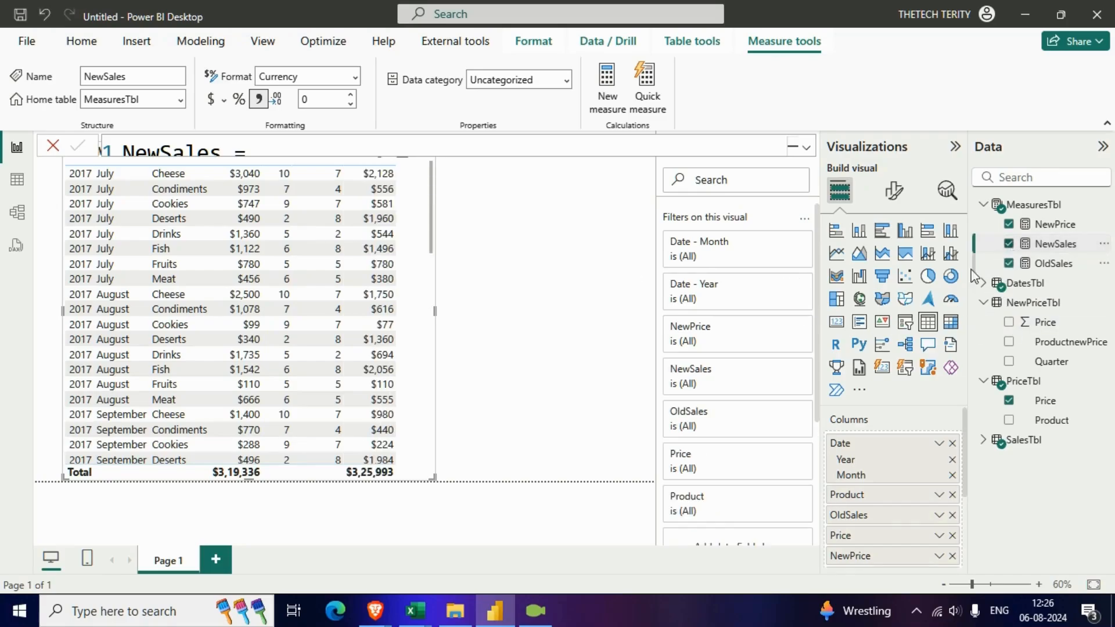
pyautogui.click(528, 360)
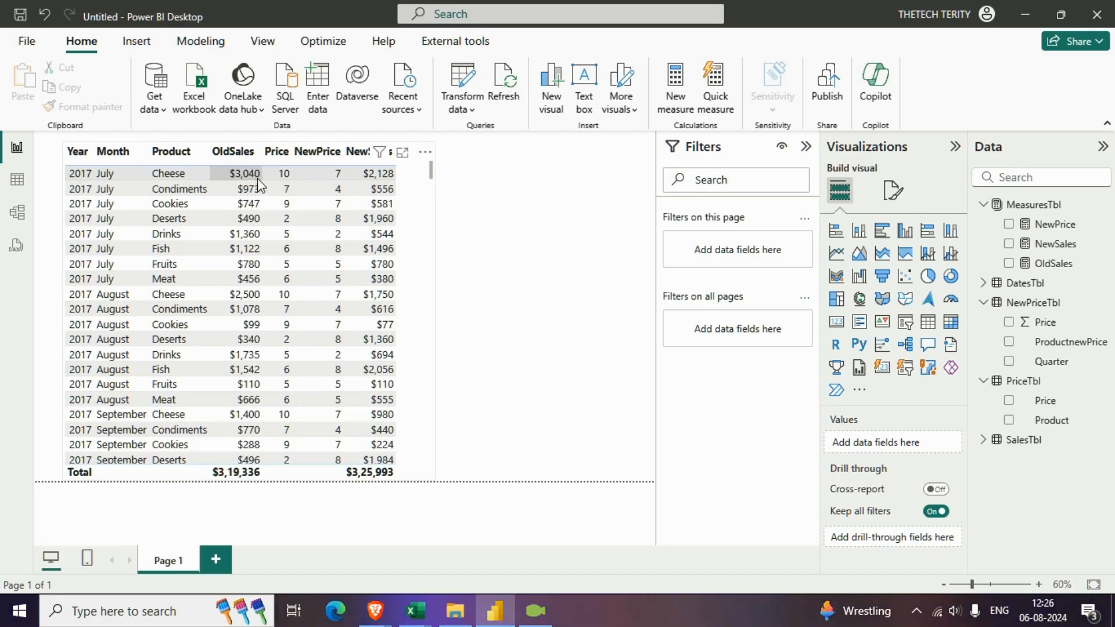
pyautogui.click(427, 332)
pyautogui.moveTo(434, 308); pyautogui.dragTo(488, 309)
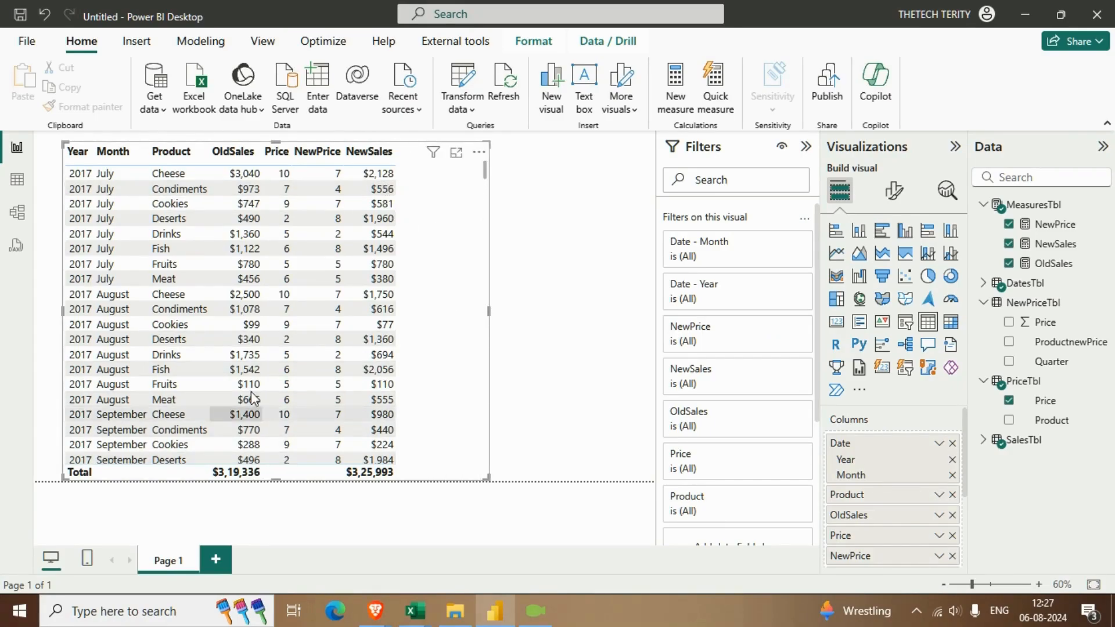
# - Compare OldSales and Price with NewSales and NewPrice across the months and totals in the table visual
pyautogui.scroll(-1, 250, 360)
pyautogui.scroll(1, 251, 357)
pyautogui.scroll(-7, 239, 256)
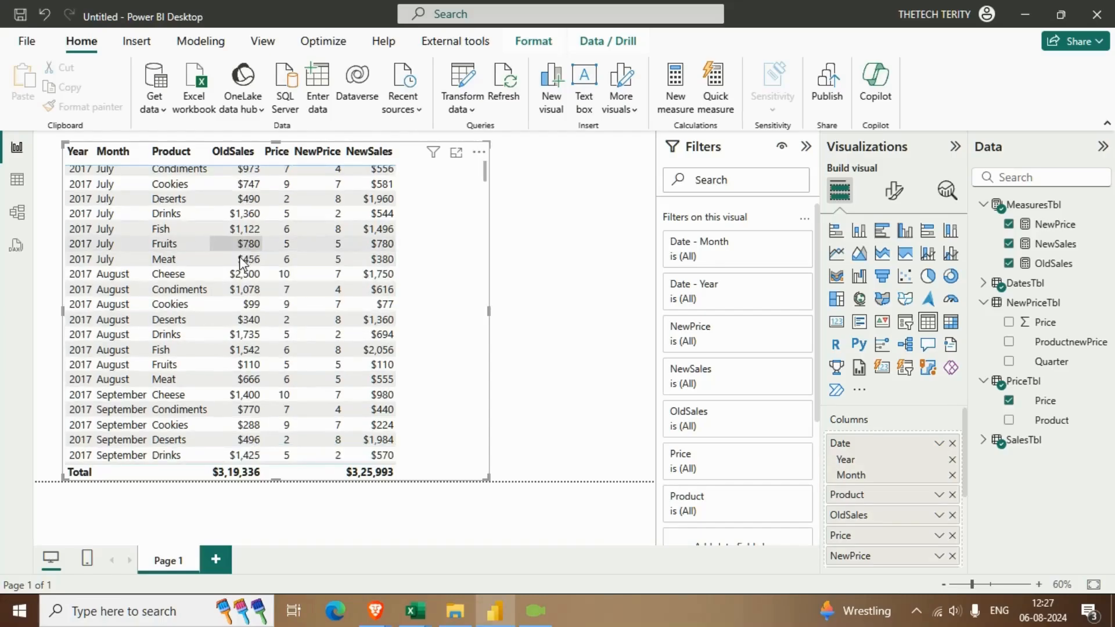
pyautogui.scroll(7, 239, 256)
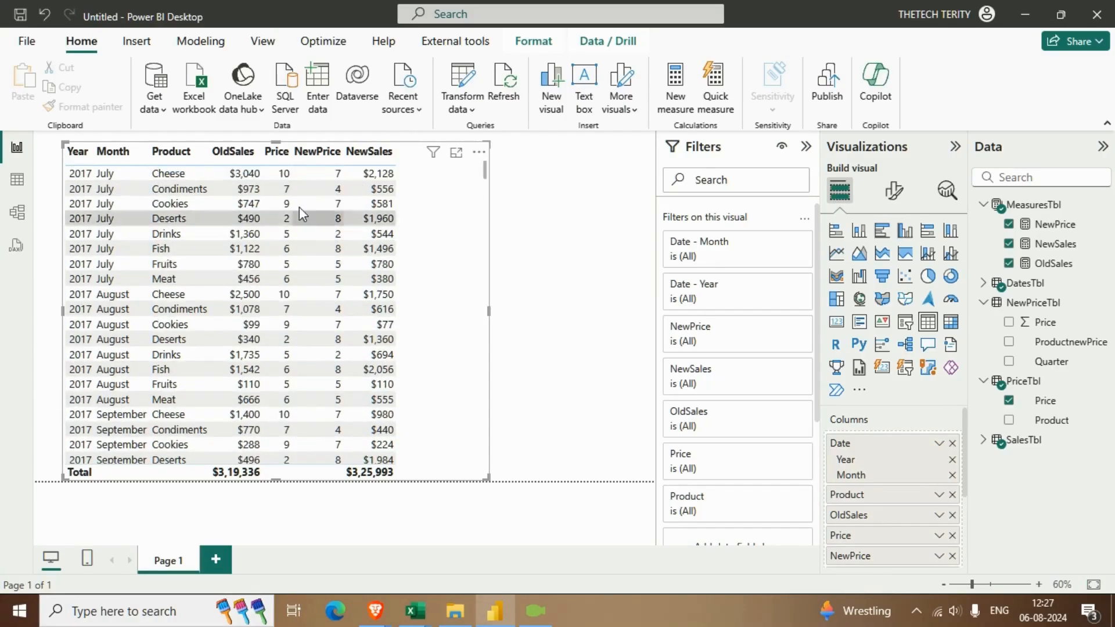
pyautogui.scroll(-2, 260, 296)
pyautogui.scroll(2, 260, 296)
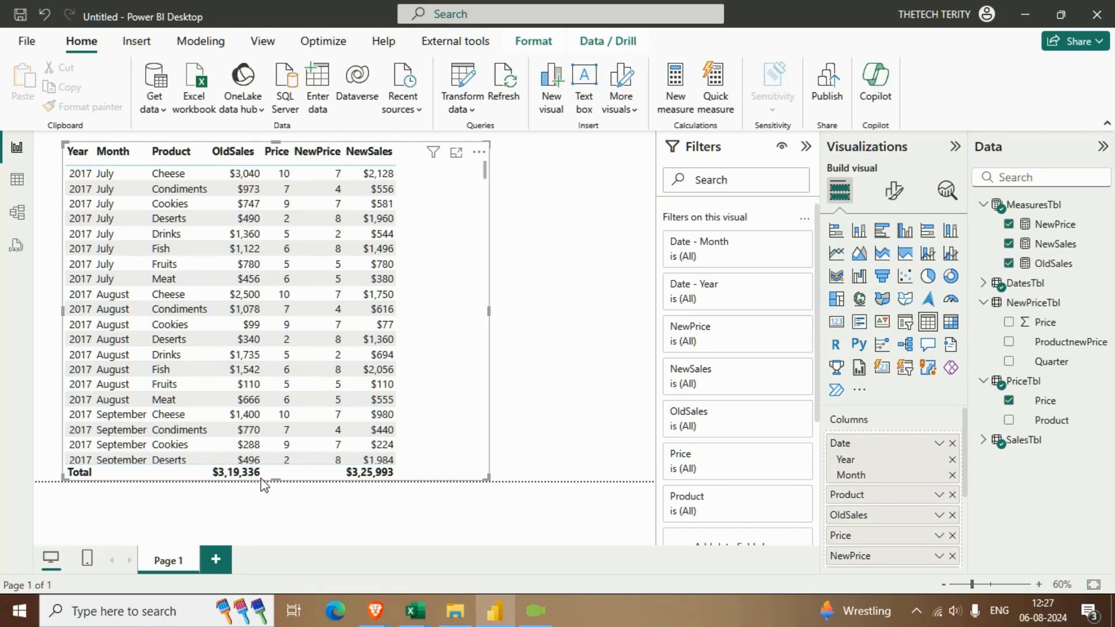
pyautogui.scroll(-4, 352, 422)
pyautogui.scroll(-15, 353, 430)
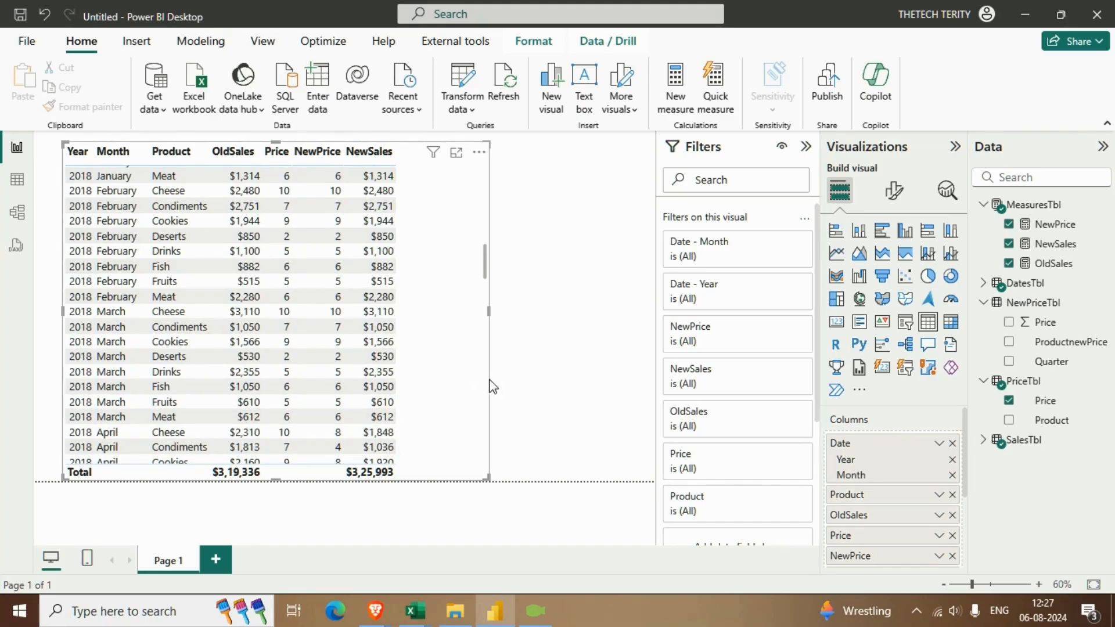
# - Deselect the table visual and collapse the NewPriceTbl field list
pyautogui.click(551, 341)
pyautogui.click(983, 302)
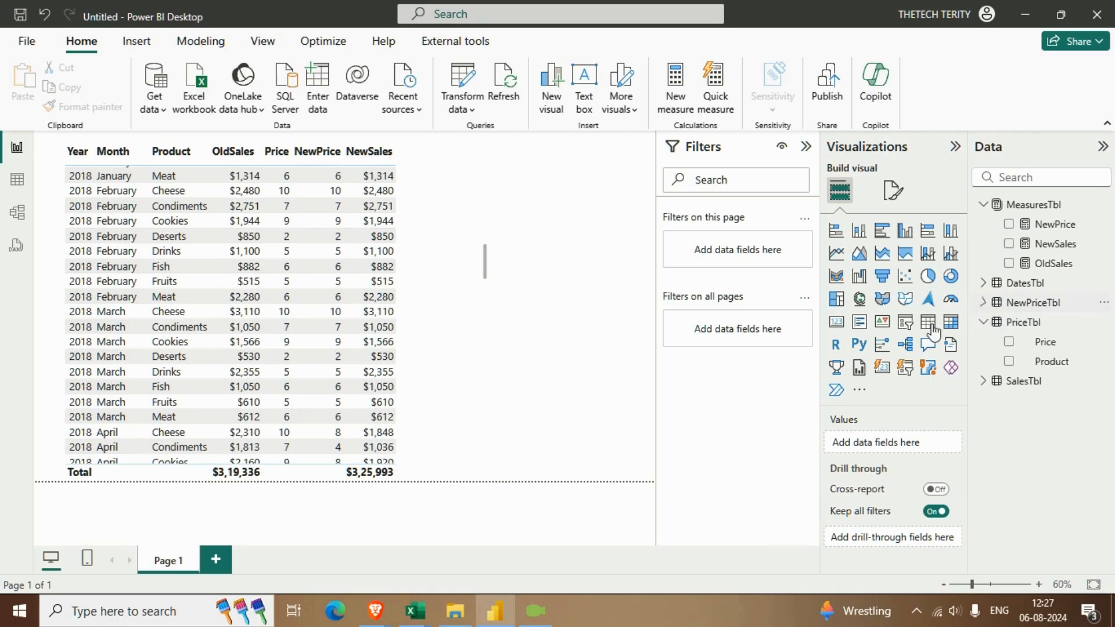